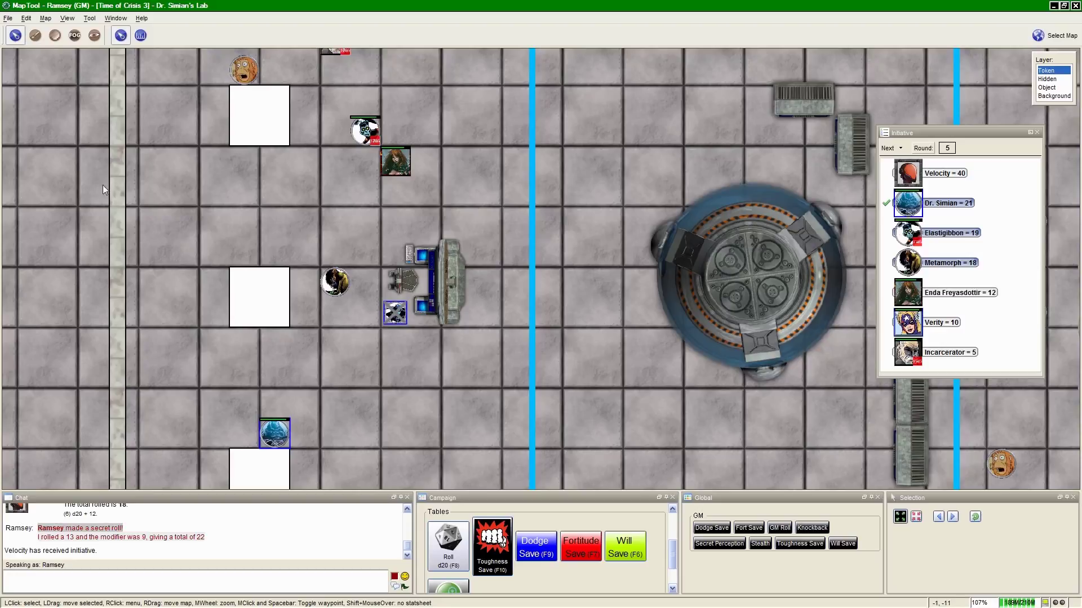
Pan between the teleporter platform, desk and console rows, selecting Velocity's token.
drag(443, 180, 308, 156)
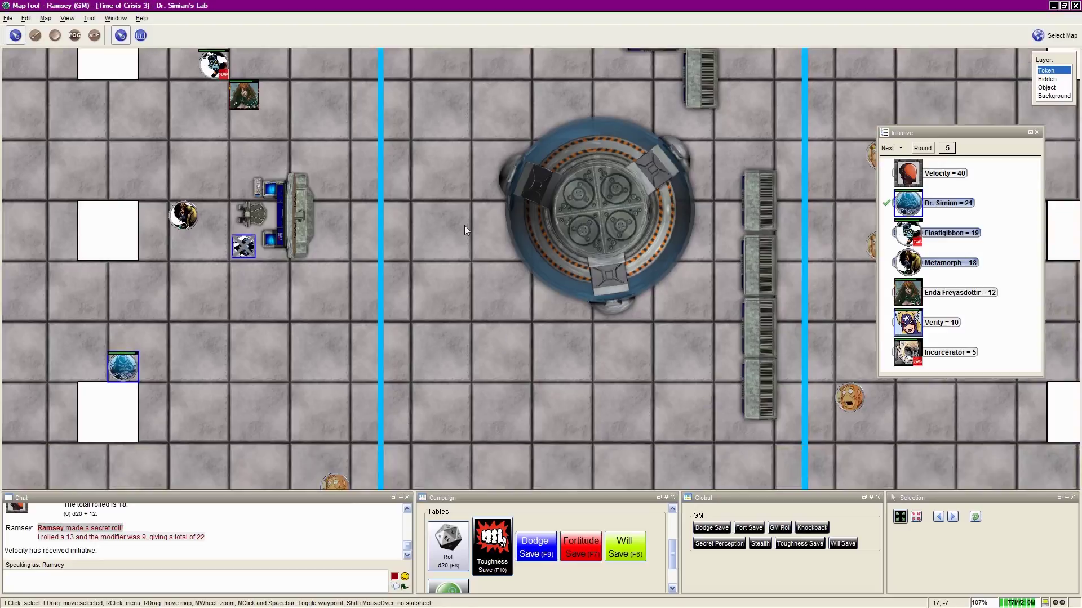
drag(464, 355, 425, 156)
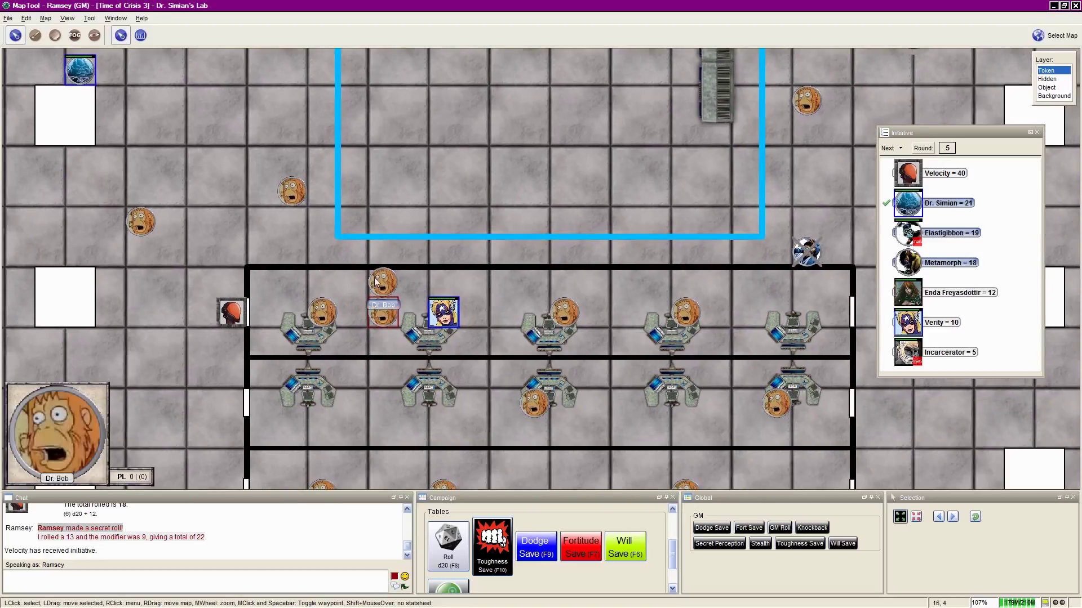
scroll(380, 313, up, 5)
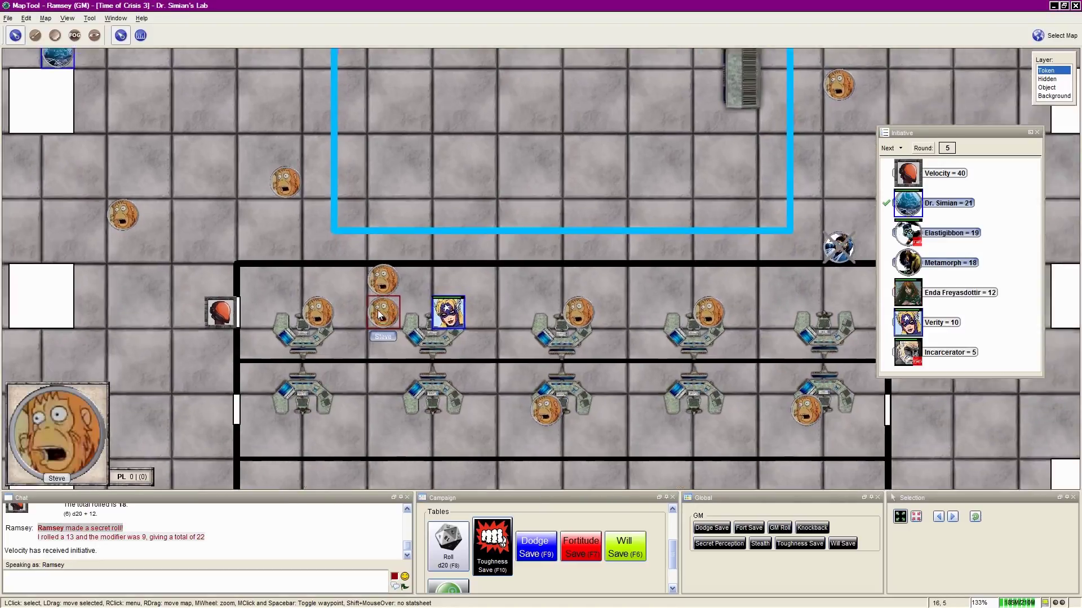
scroll(380, 313, up, 5)
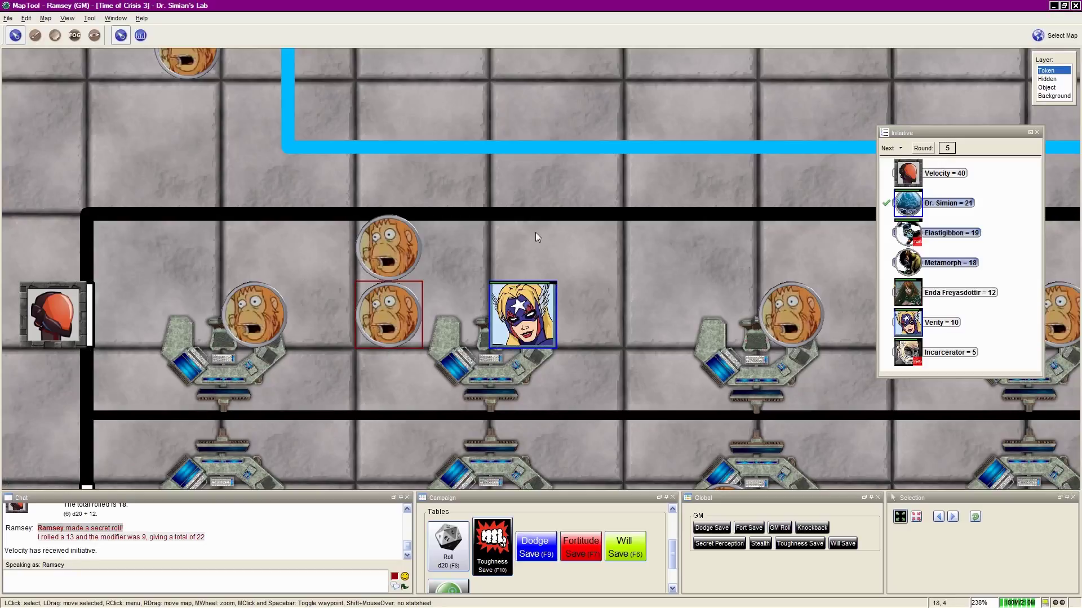
click(64, 335)
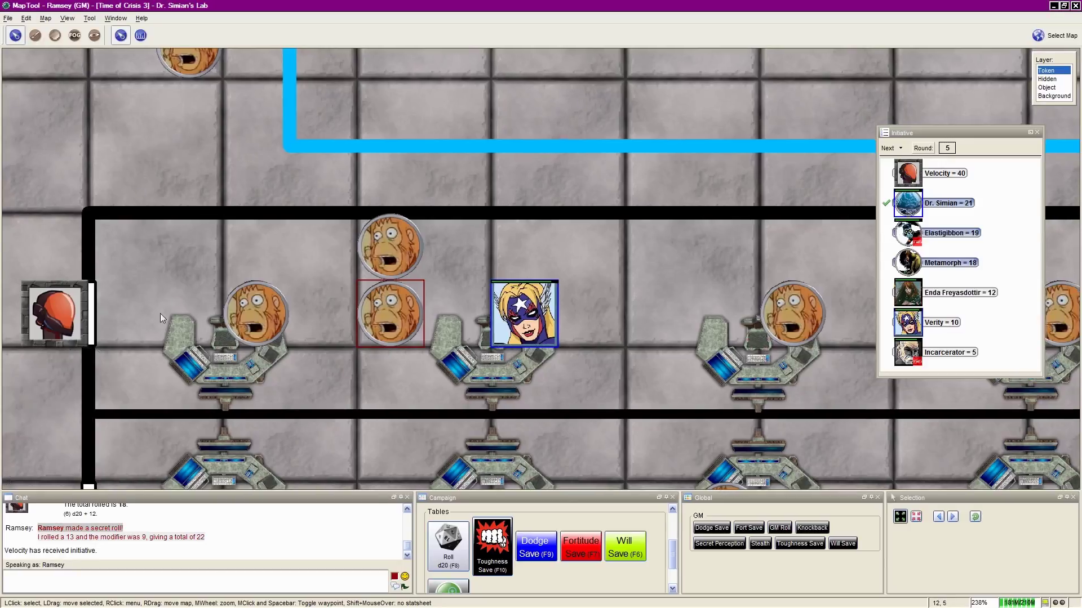
scroll(277, 361, down, 5)
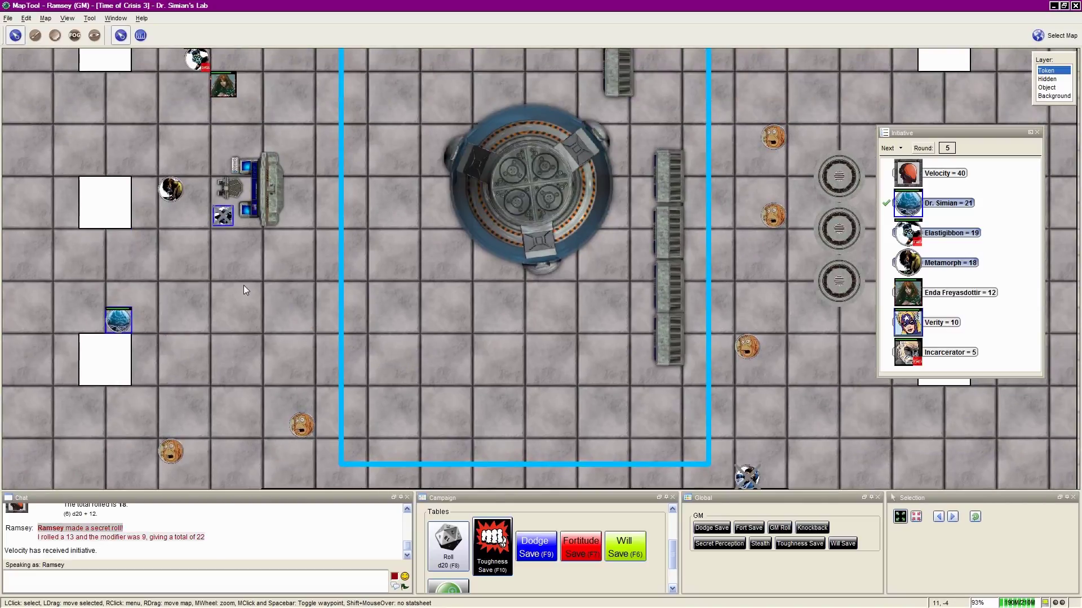
drag(244, 290, 338, 258)
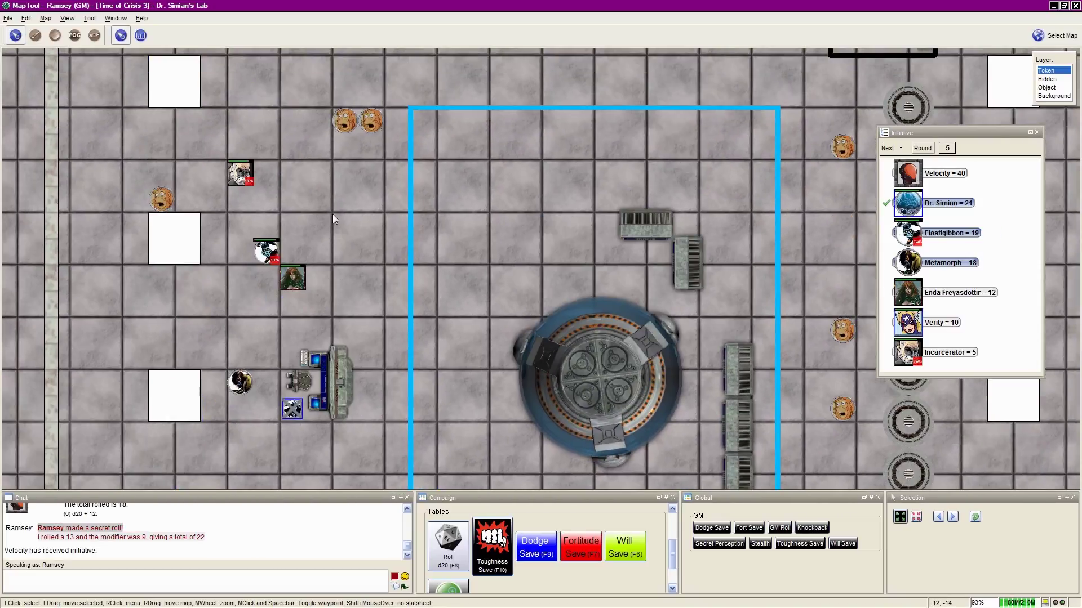
scroll(333, 214, up, 3)
scroll(292, 194, up, 3)
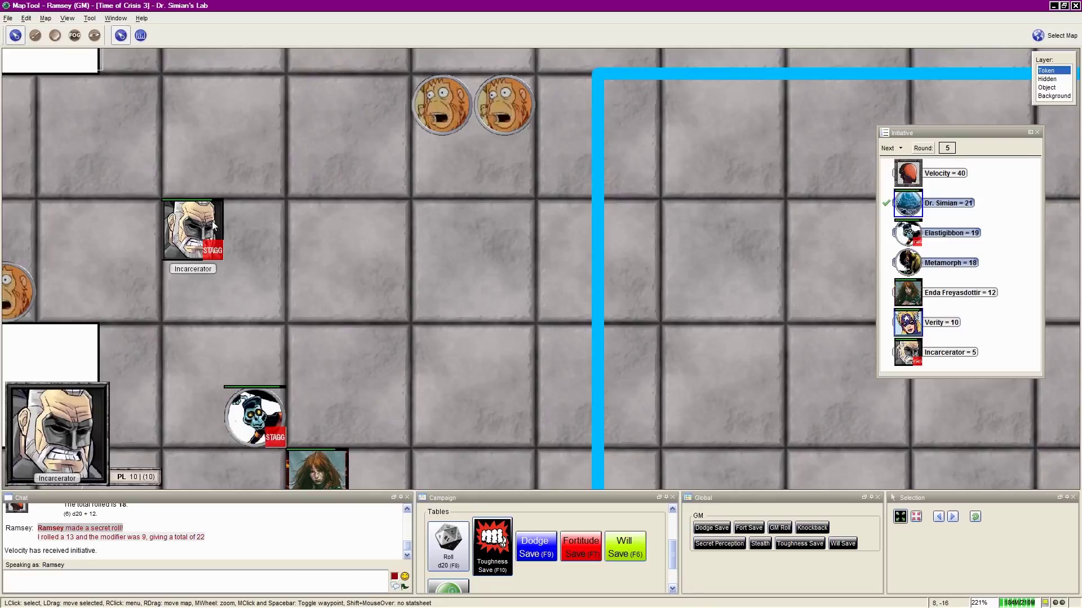
mouse_move(241, 173)
drag(372, 302, 388, 69)
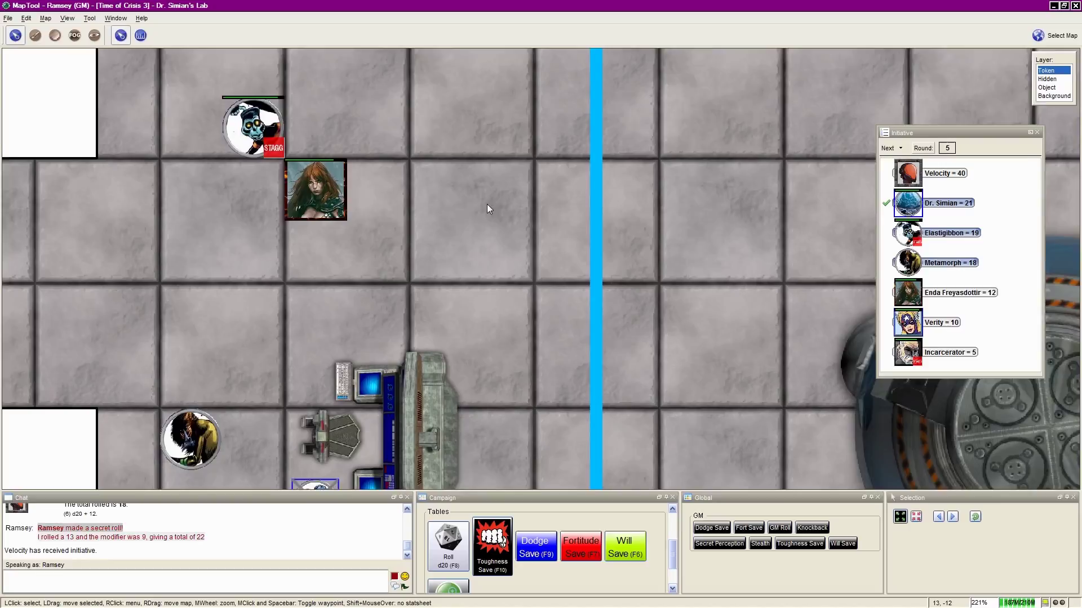
drag(507, 211, 524, 146)
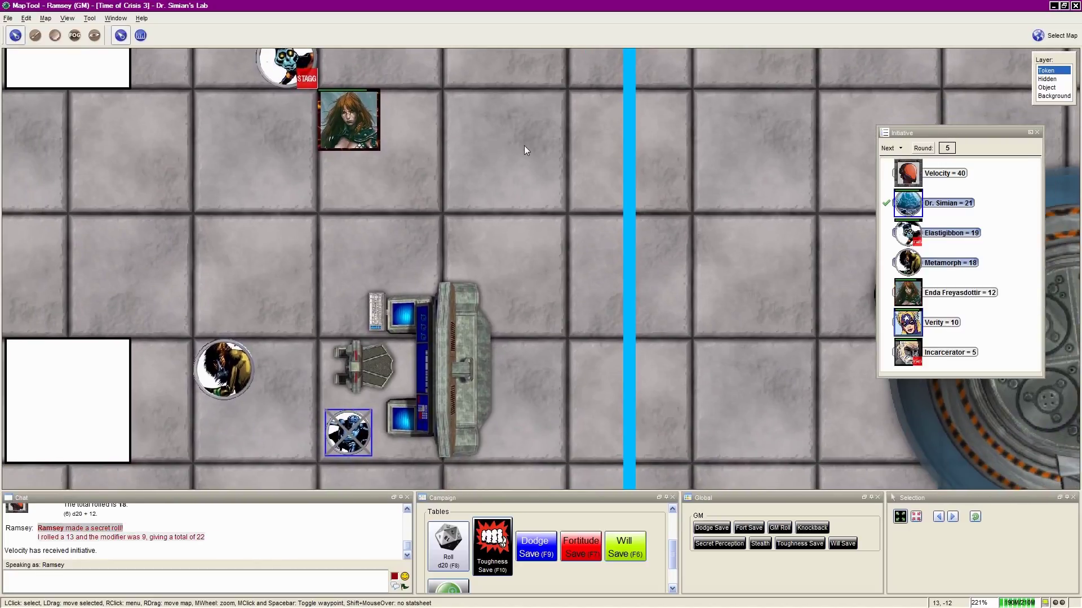
scroll(505, 197, down, 2)
scroll(505, 197, down, 1)
scroll(504, 198, down, 2)
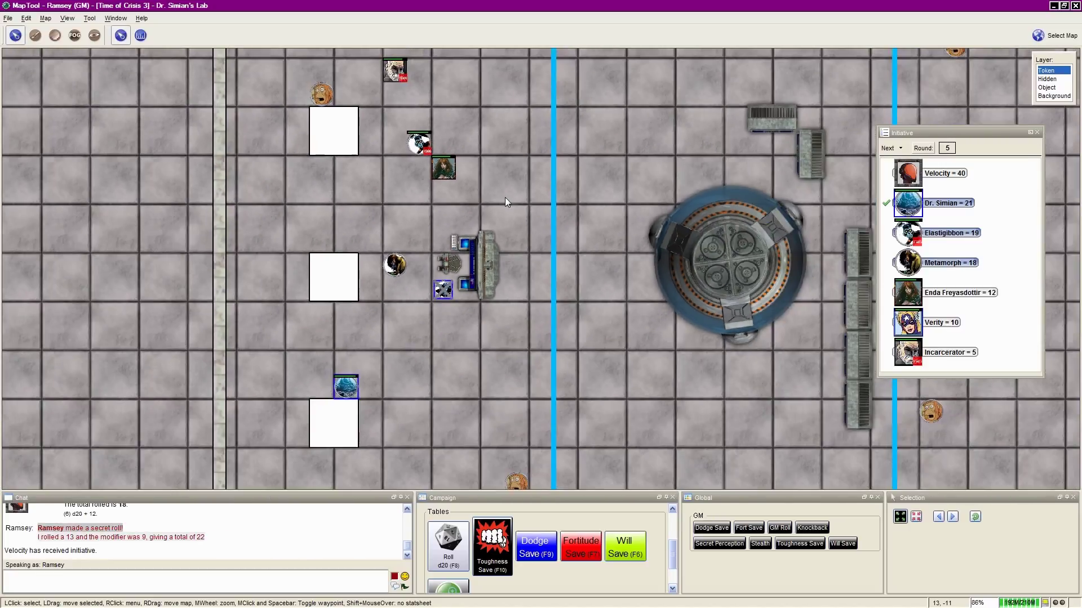
scroll(505, 197, down, 2)
drag(385, 77, 338, 211)
scroll(281, 217, up, 2)
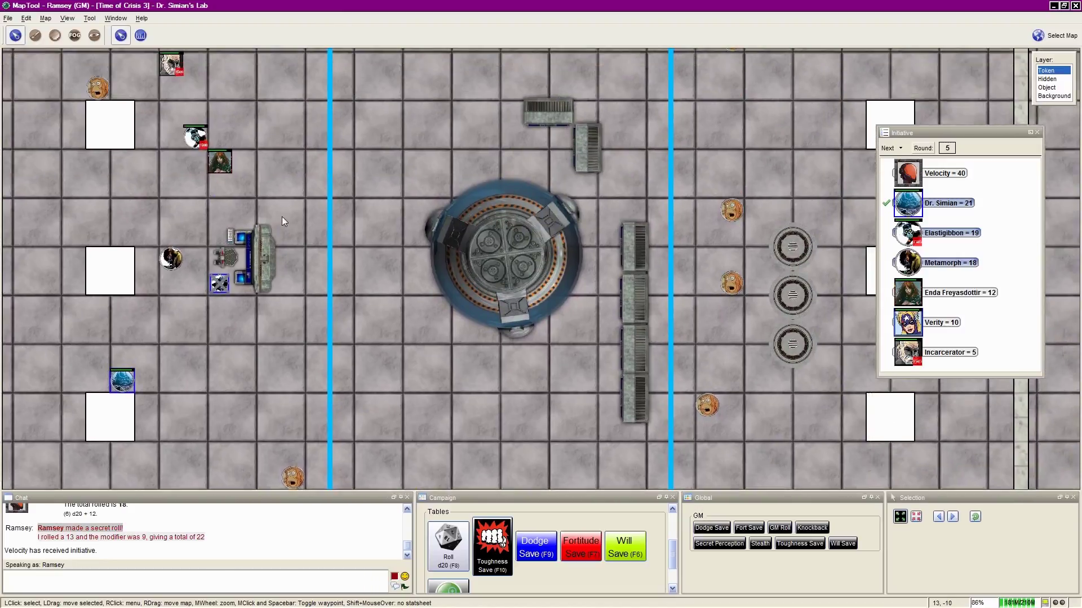
scroll(282, 216, up, 1)
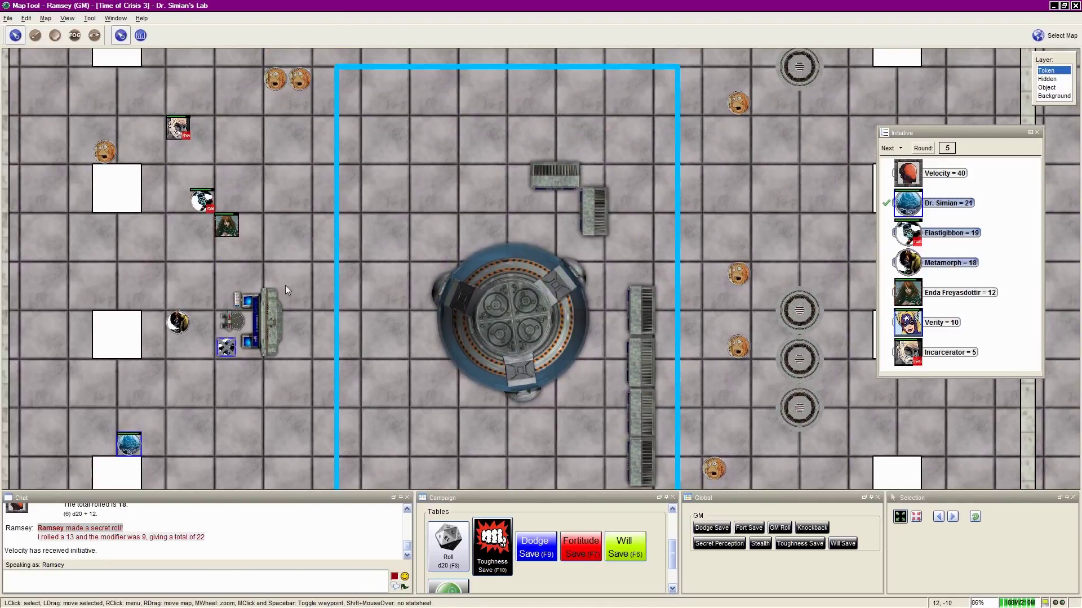
drag(284, 309, 301, 199)
scroll(301, 200, down, 2)
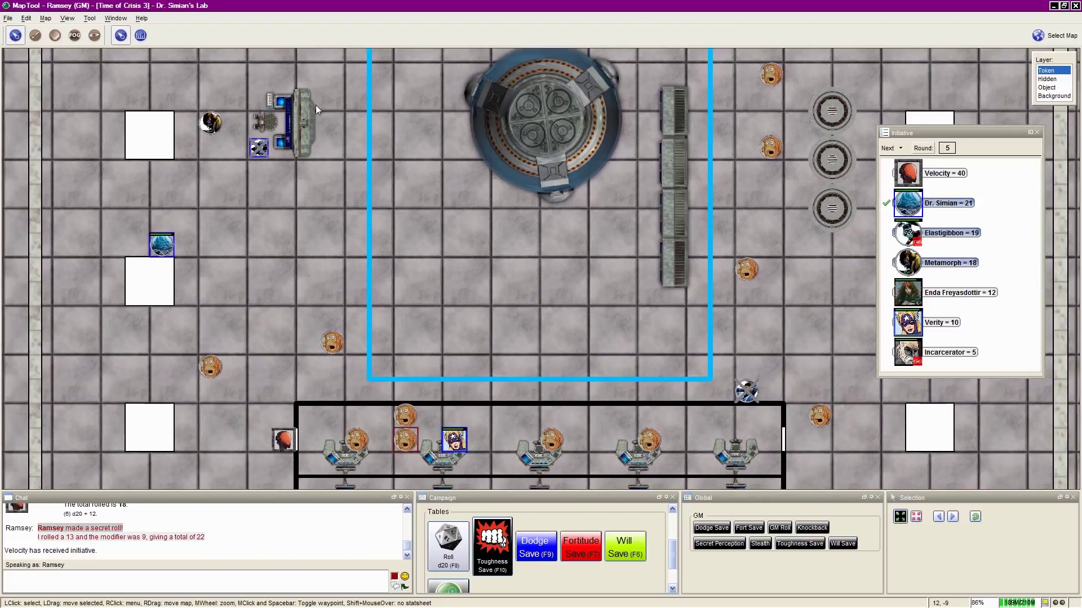
drag(315, 105, 344, 152)
scroll(326, 224, up, 2)
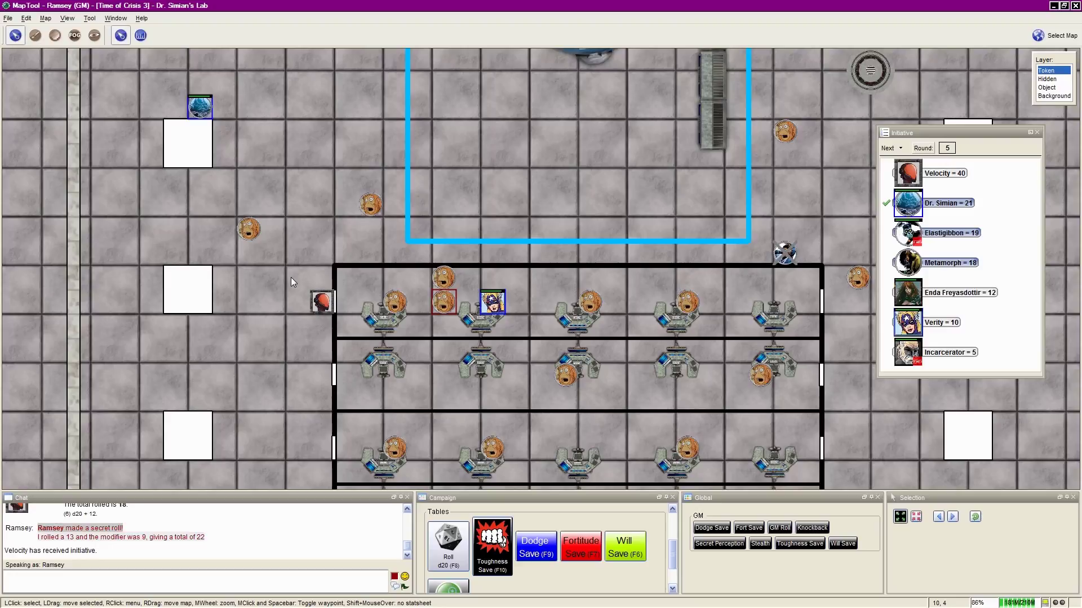
scroll(291, 278, up, 4)
scroll(290, 277, up, 4)
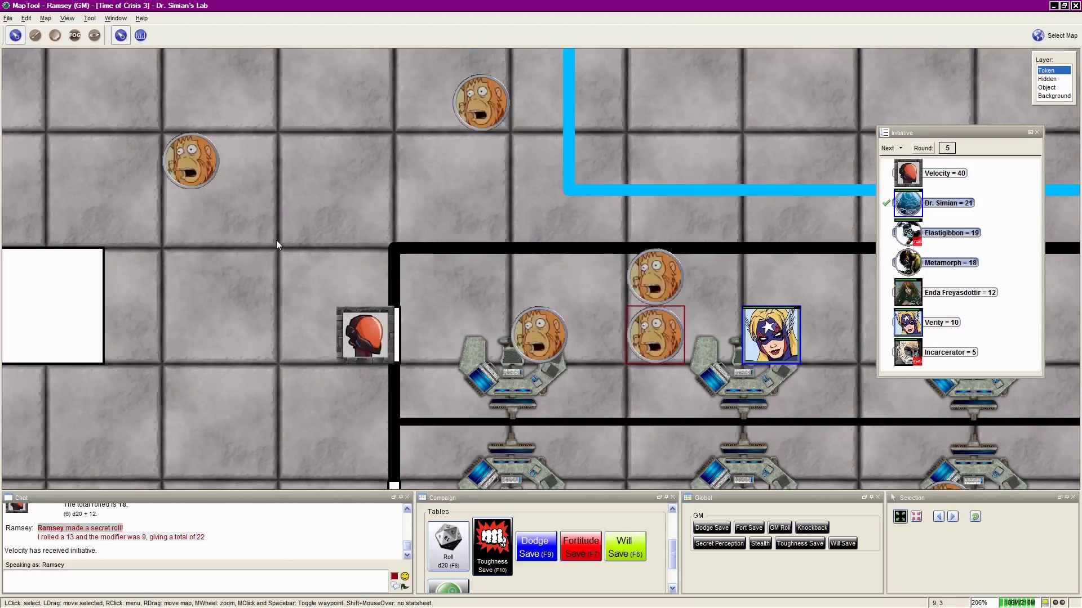
drag(276, 240, 226, 155)
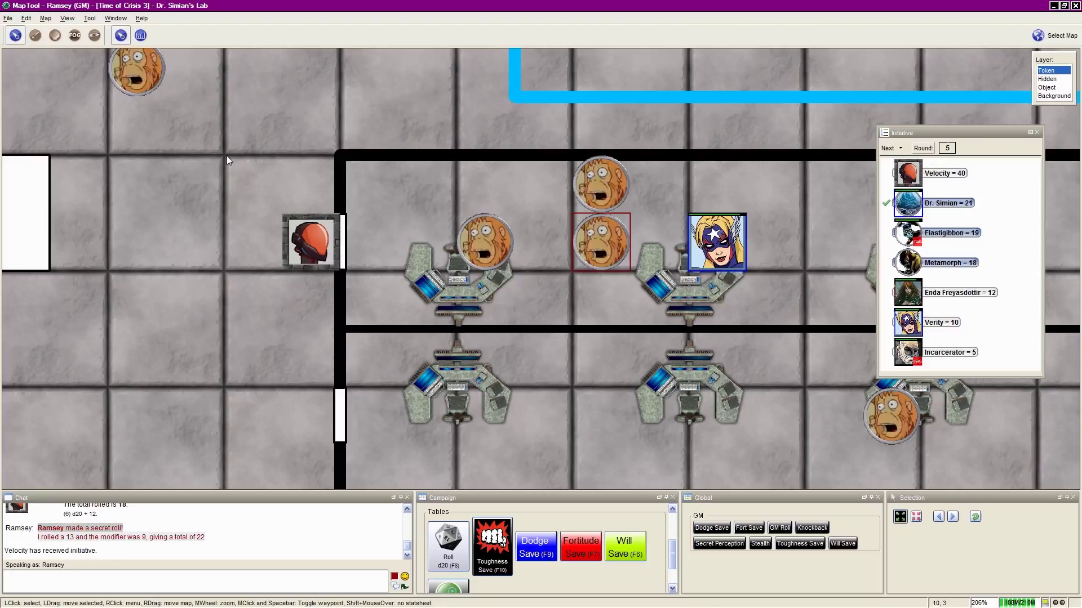
mouse_move(223, 154)
mouse_down()
mouse_move(335, 322)
mouse_move(225, 156)
mouse_up()
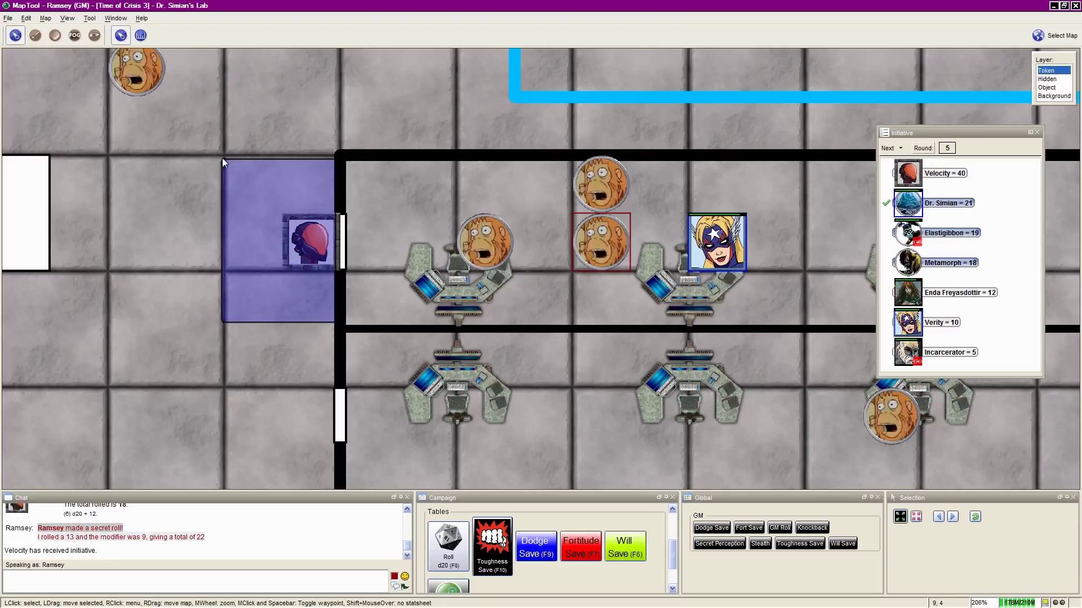
drag(224, 156, 338, 318)
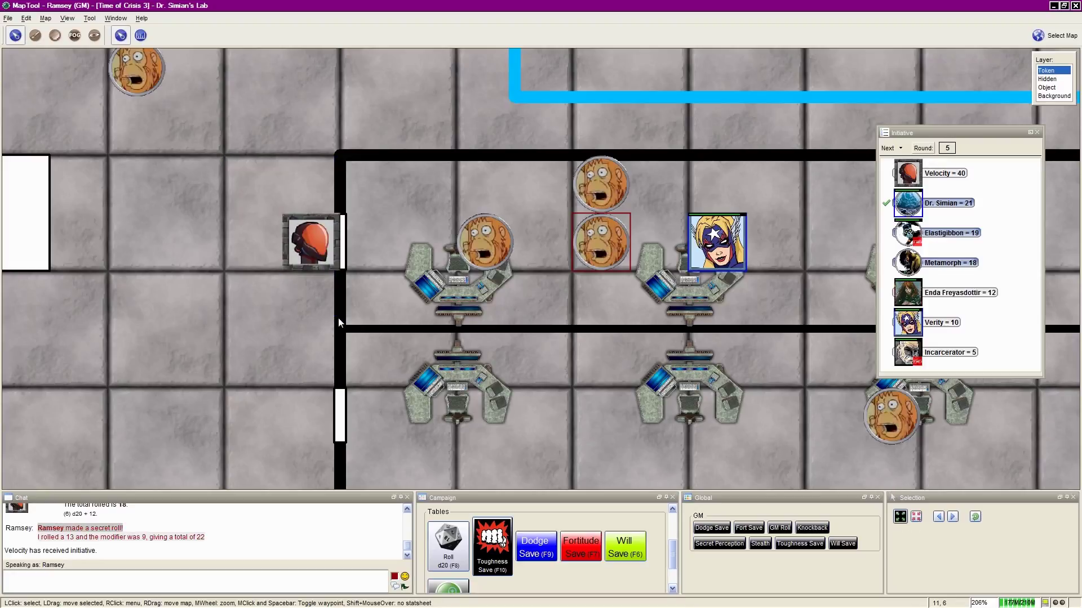
scroll(338, 318, down, 5)
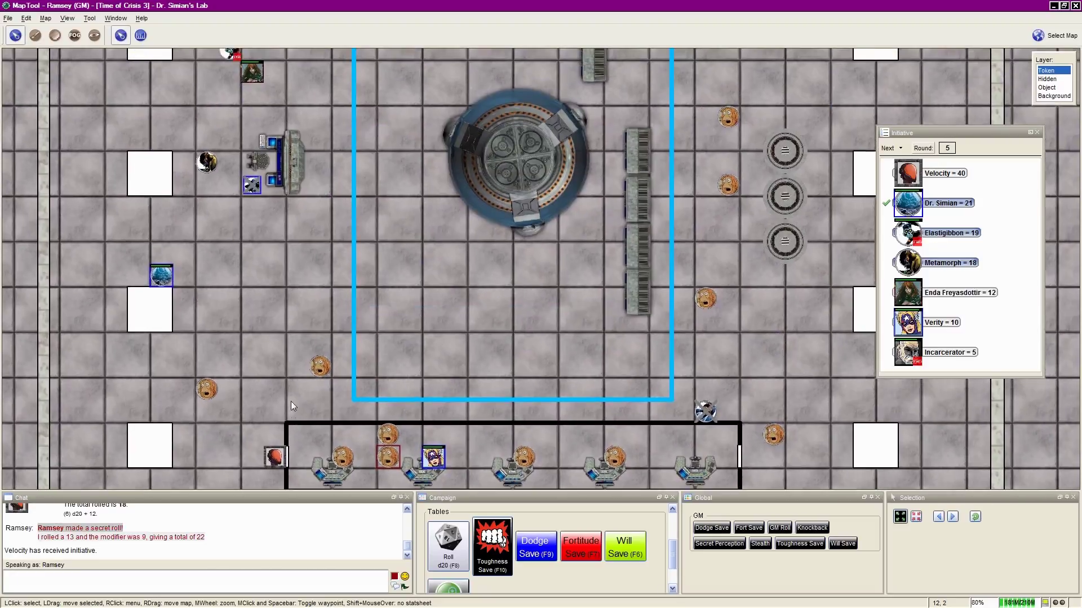
mouse_move(291, 401)
mouse_down()
mouse_move(292, 472)
mouse_move(291, 85)
mouse_up()
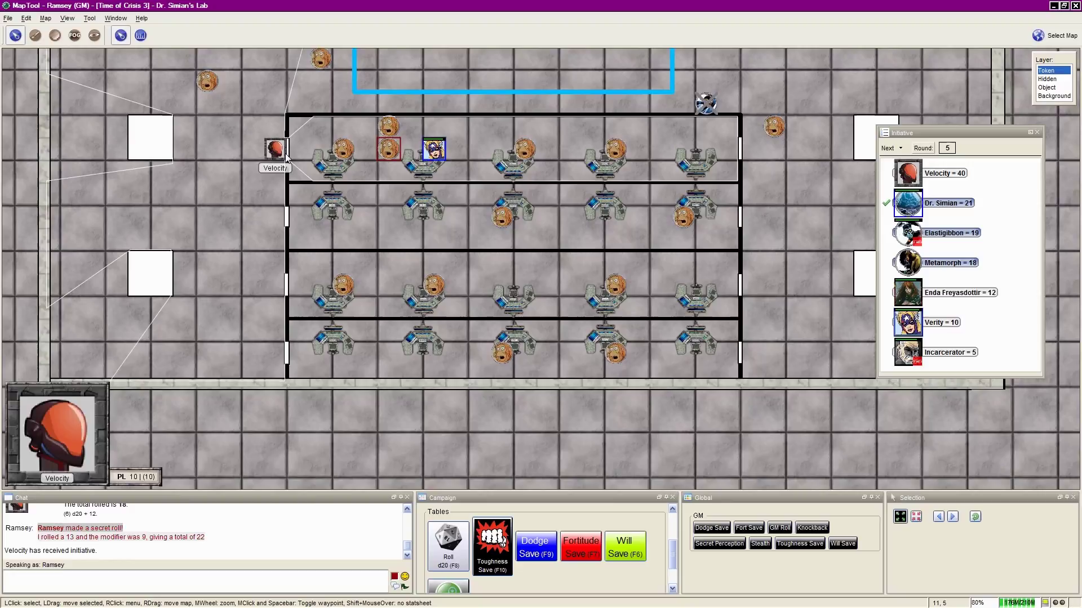
scroll(287, 156, up, 5)
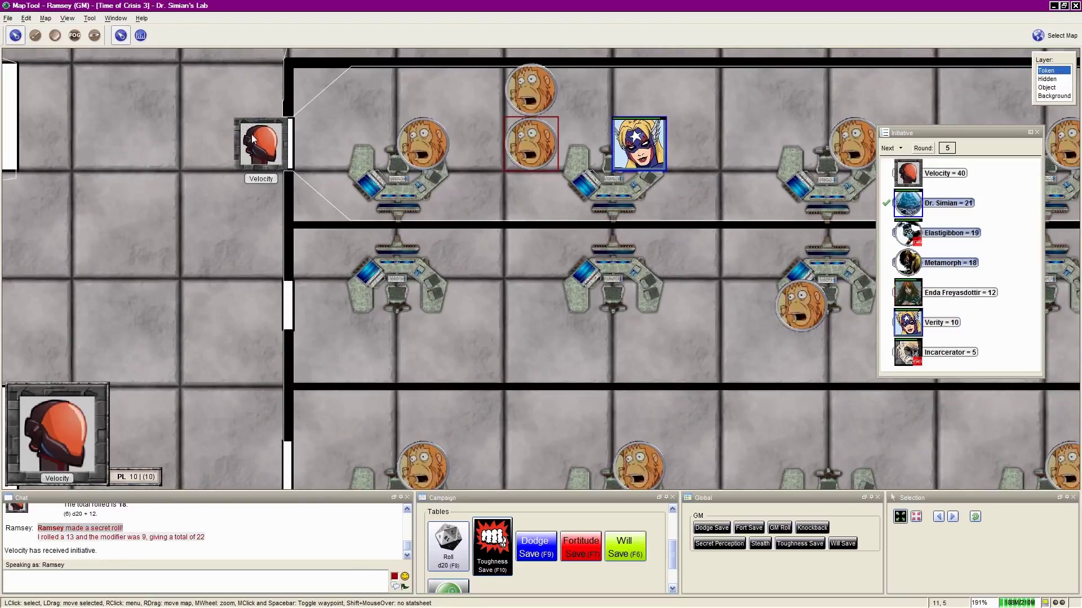
drag(204, 92, 189, 173)
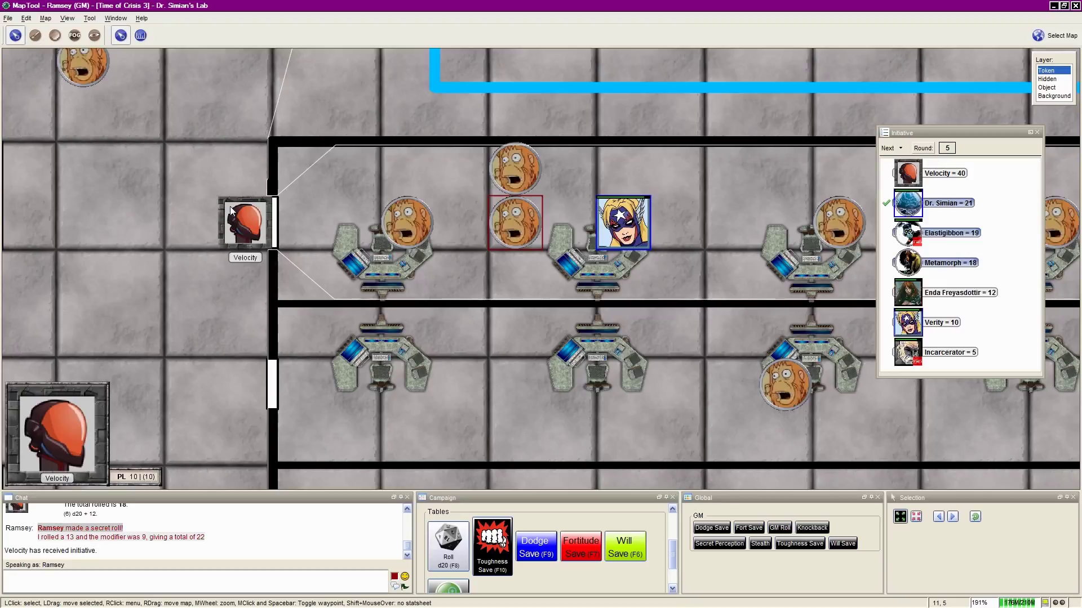
scroll(264, 128, down, 3)
scroll(264, 128, down, 3)
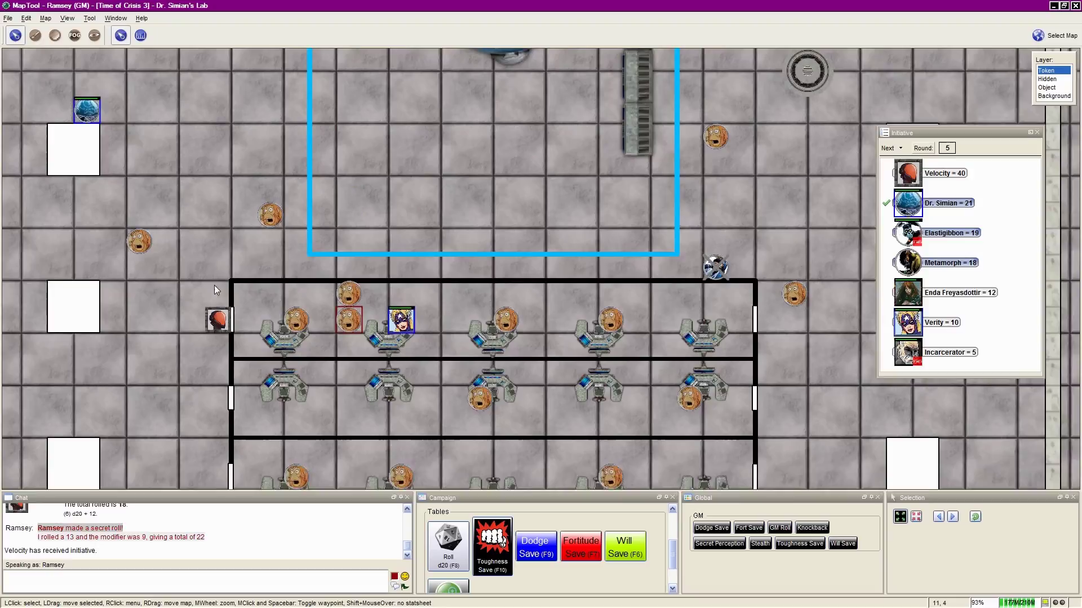
scroll(213, 284, down, 2)
Survey the whole lab across the reactor, console rows, Elastigibbon and Enda.
drag(233, 229, 240, 259)
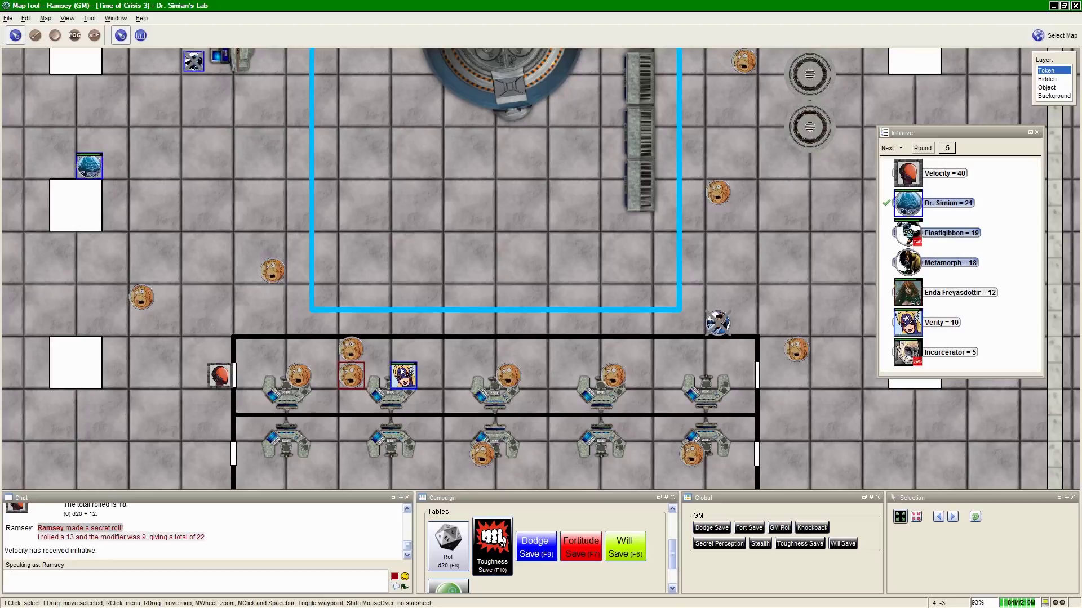
drag(207, 291, 283, 420)
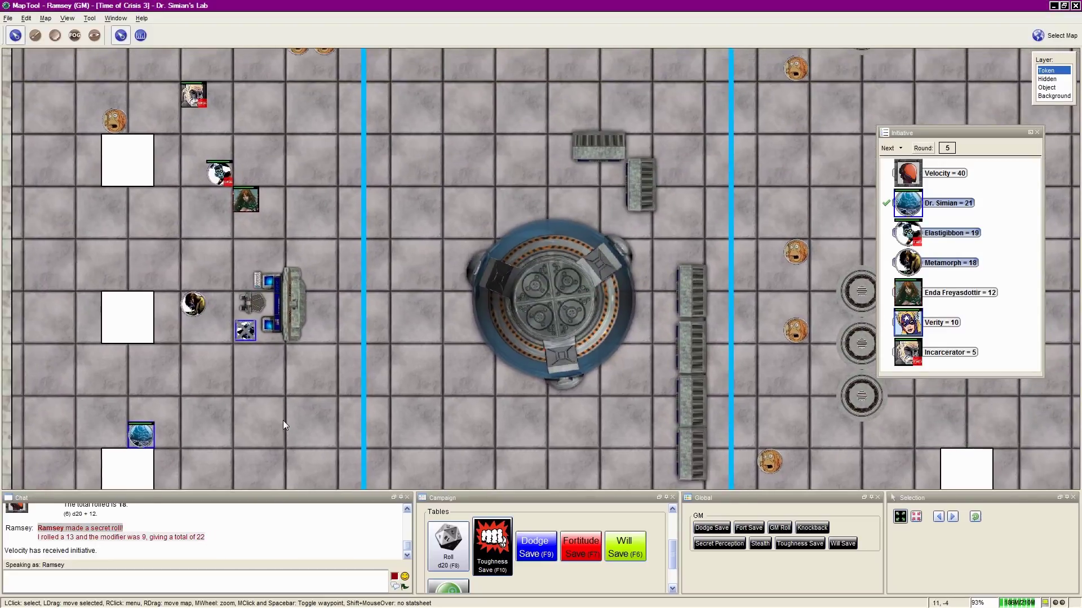
scroll(283, 420, up, 2)
scroll(302, 398, up, 2)
scroll(245, 345, up, 2)
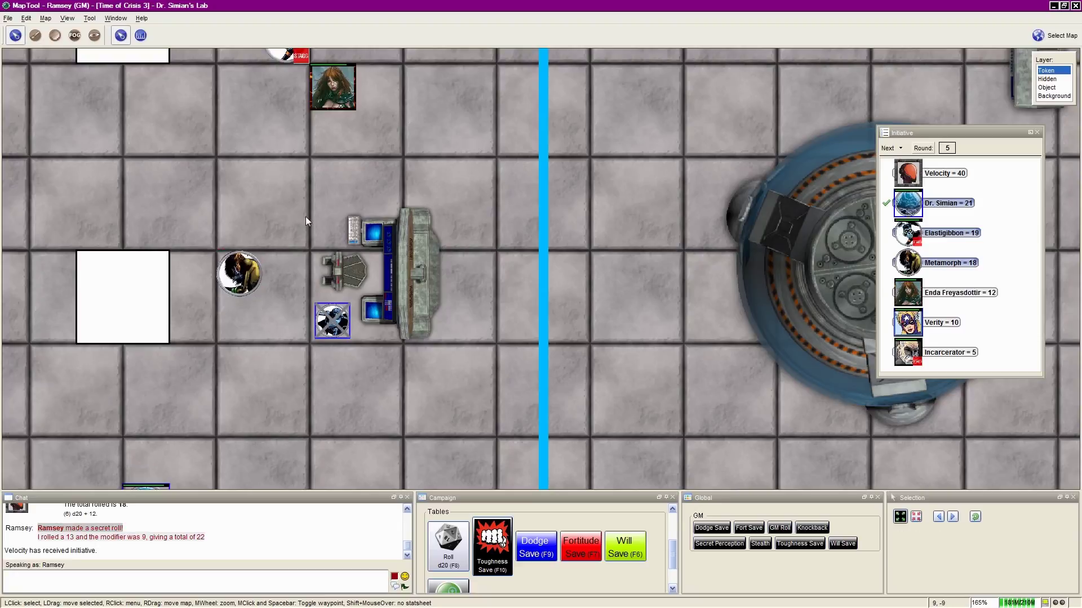
drag(306, 217, 202, 268)
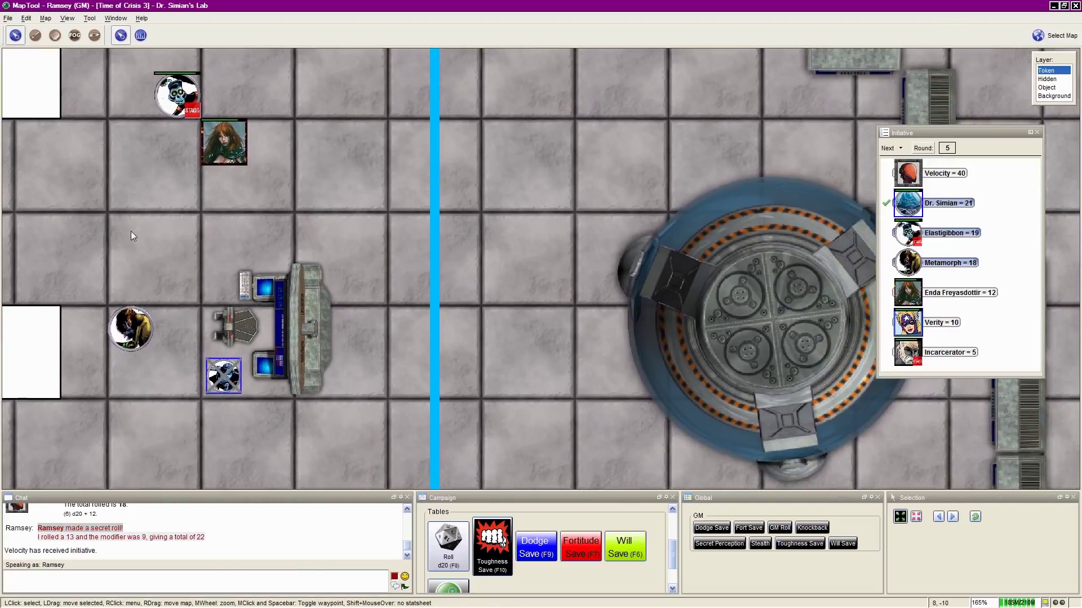
scroll(222, 261, down, 2)
scroll(222, 261, down, 2)
scroll(222, 262, down, 2)
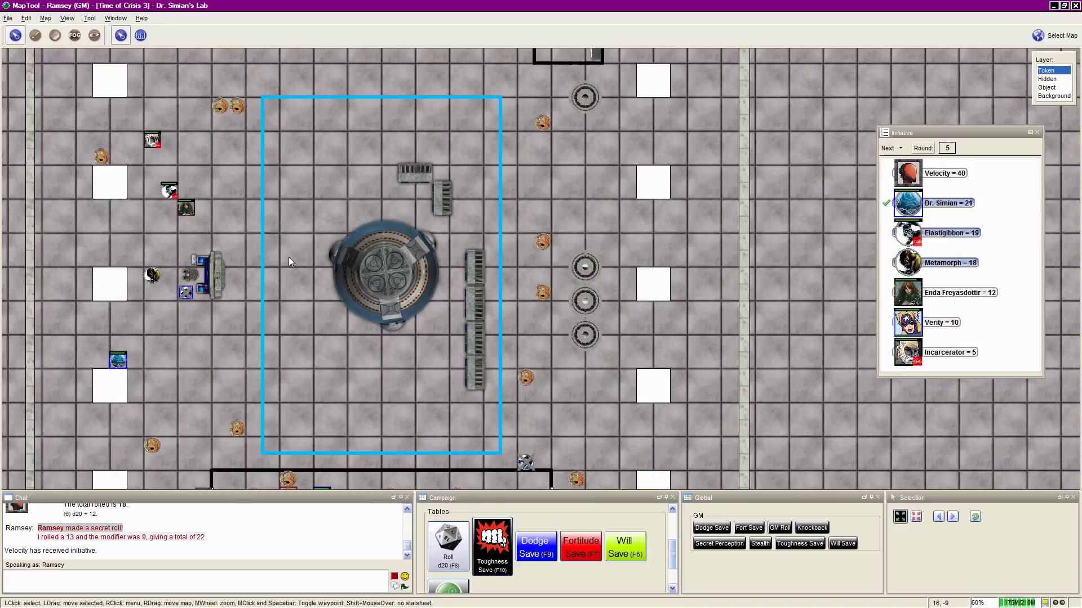
drag(321, 182, 302, 194)
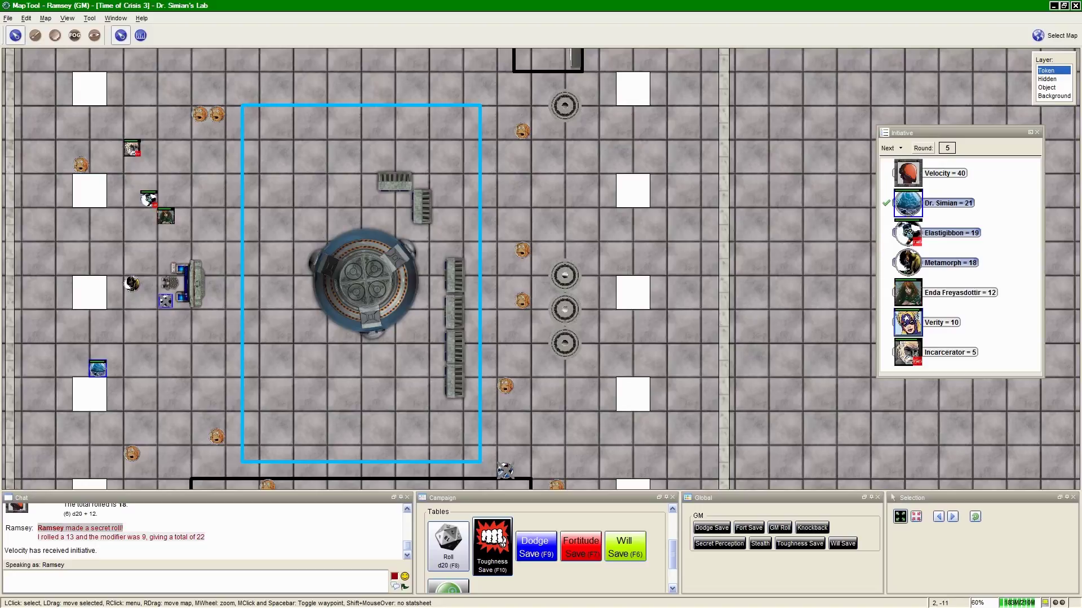
drag(250, 233, 298, 213)
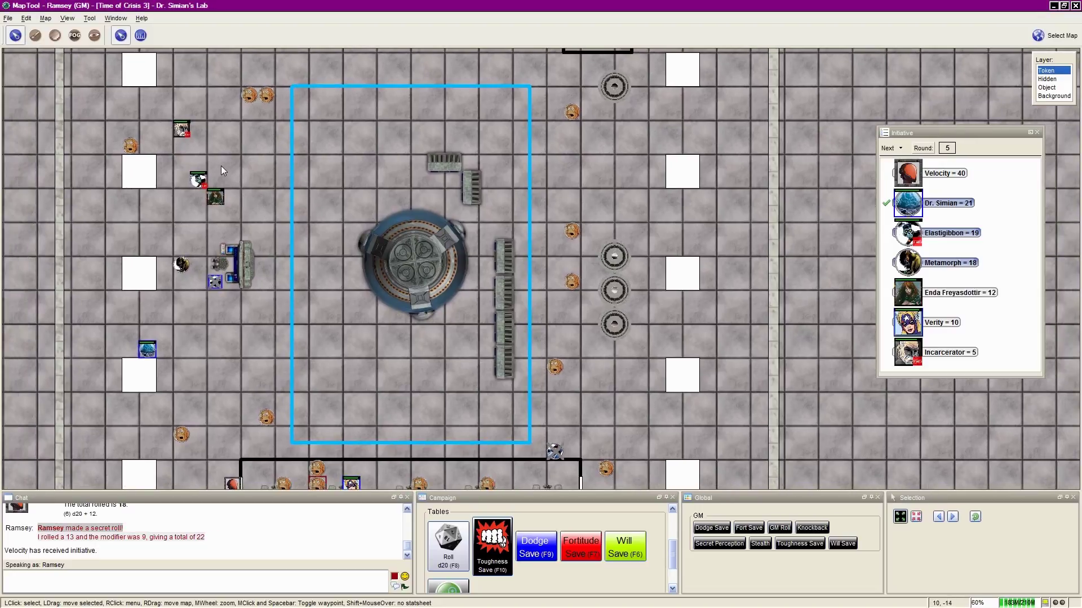
scroll(220, 166, up, 3)
drag(314, 278, 298, 177)
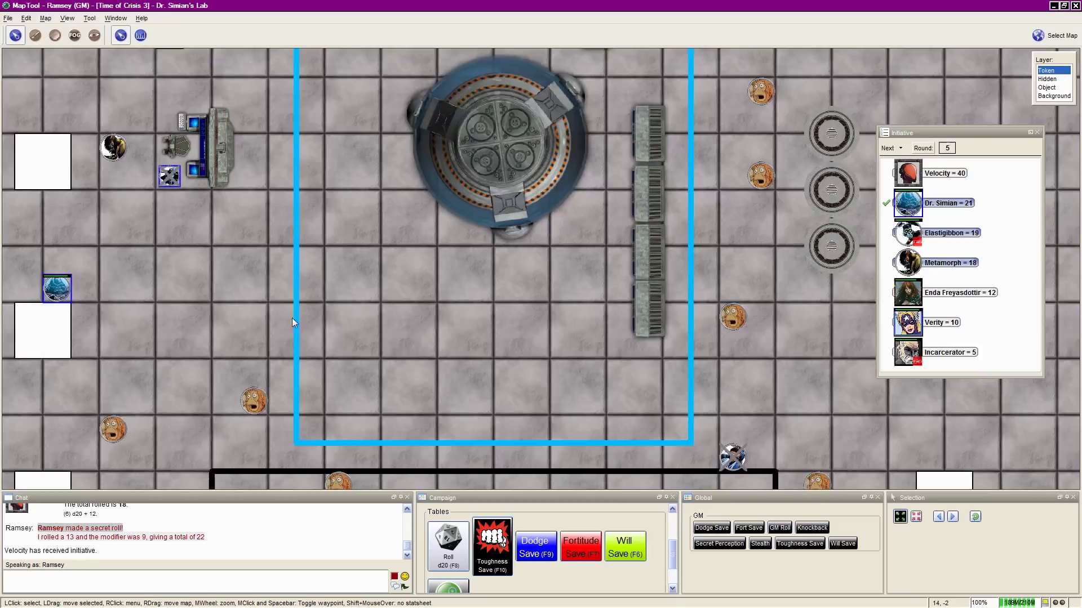
drag(292, 318, 311, 191)
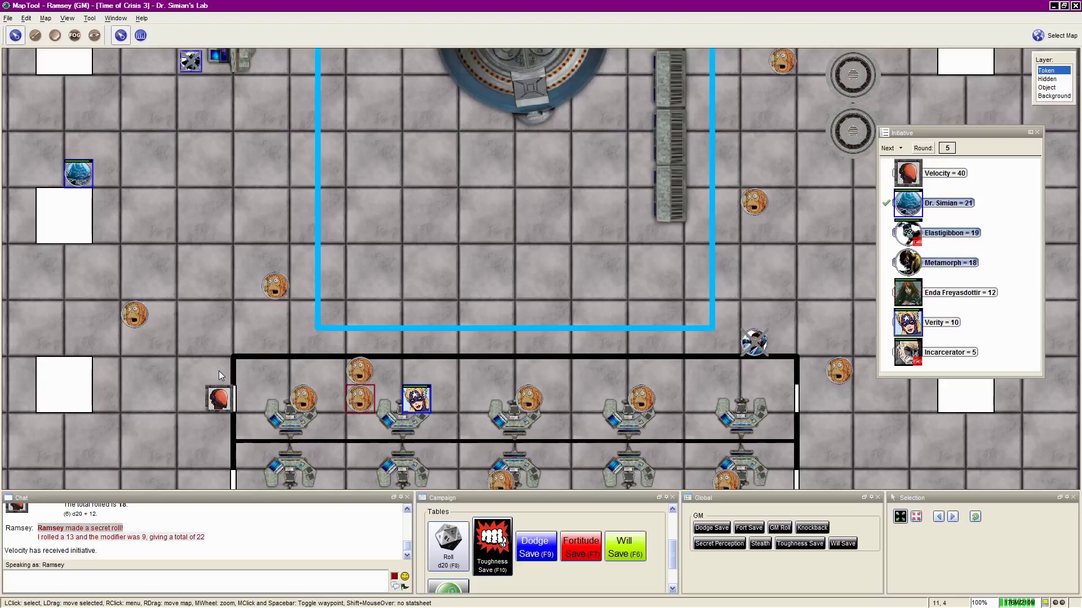
scroll(218, 372, down, 2)
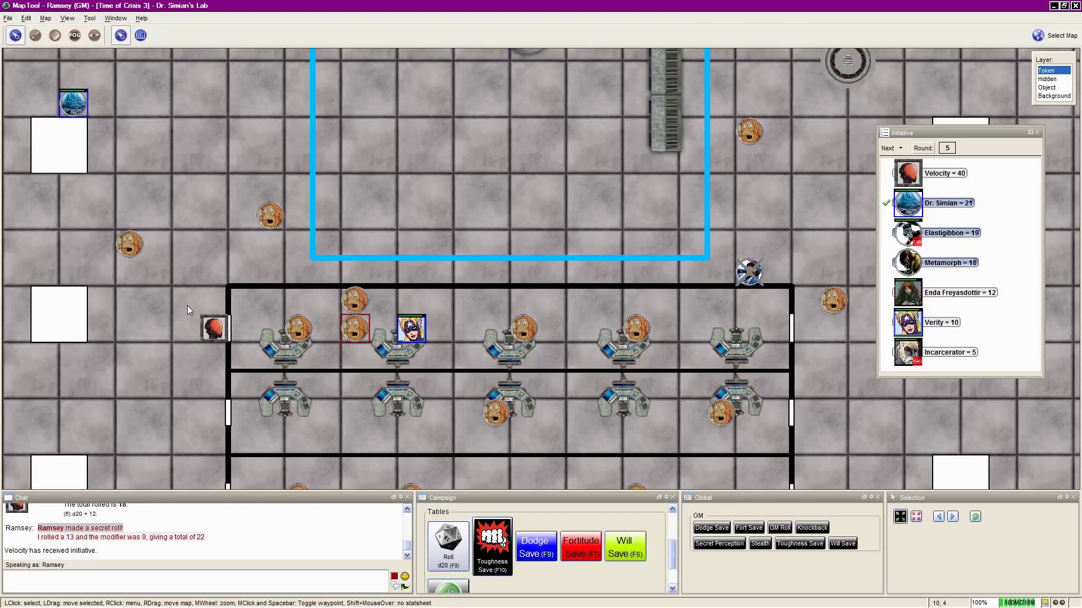
mouse_move(218, 399)
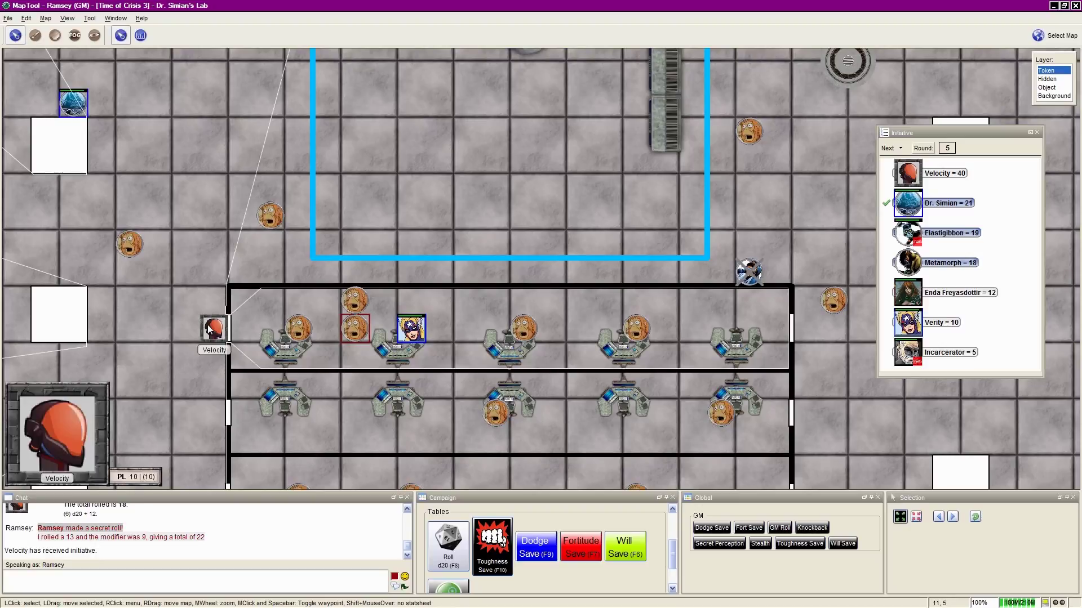
scroll(179, 298, up, 2)
scroll(179, 298, down, 2)
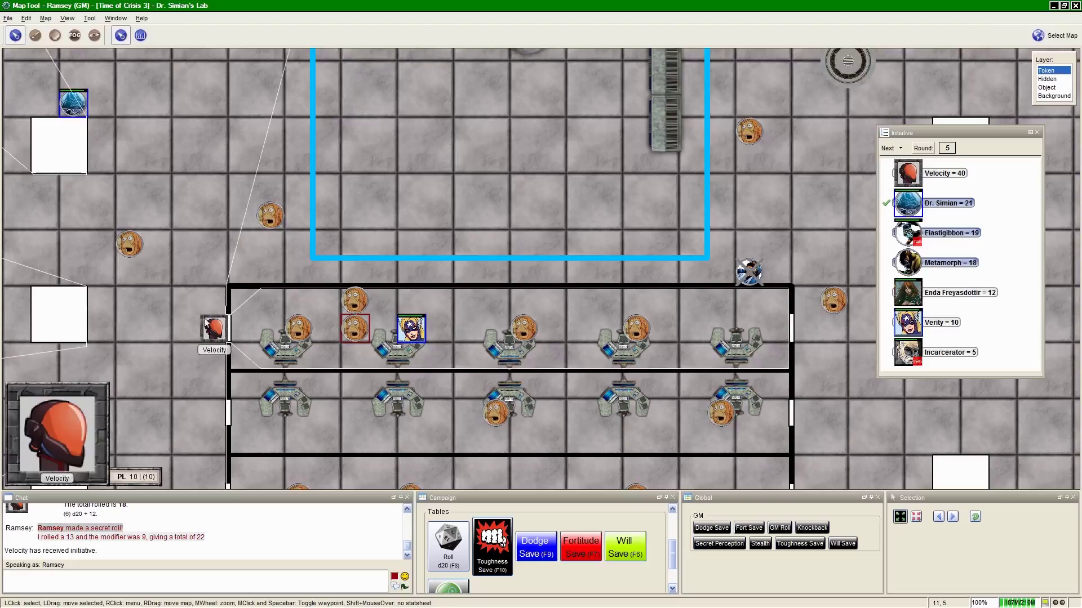
drag(179, 228, 234, 315)
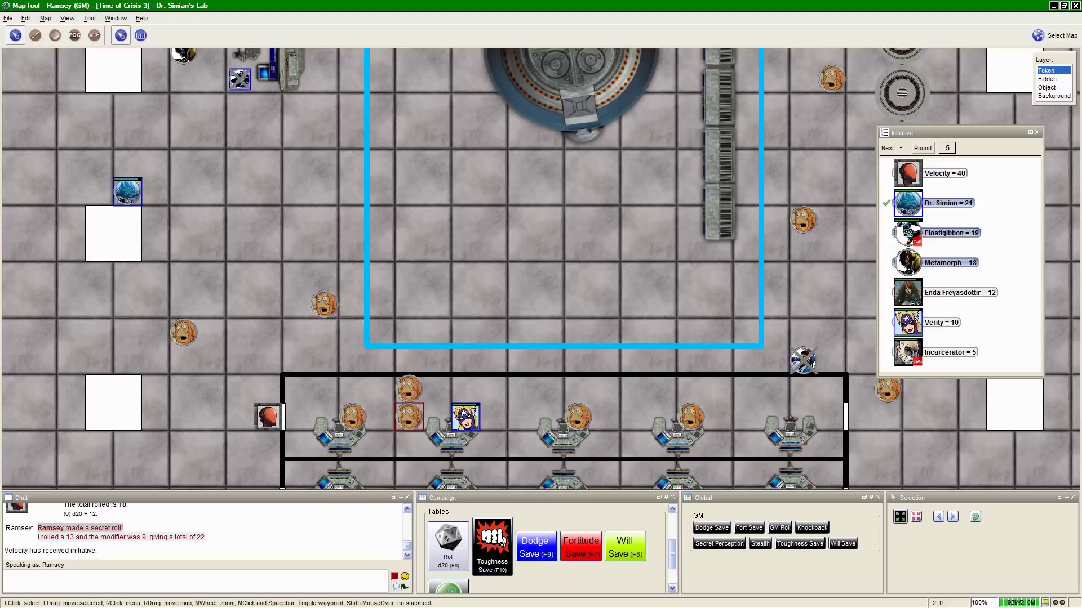
drag(266, 176, 322, 366)
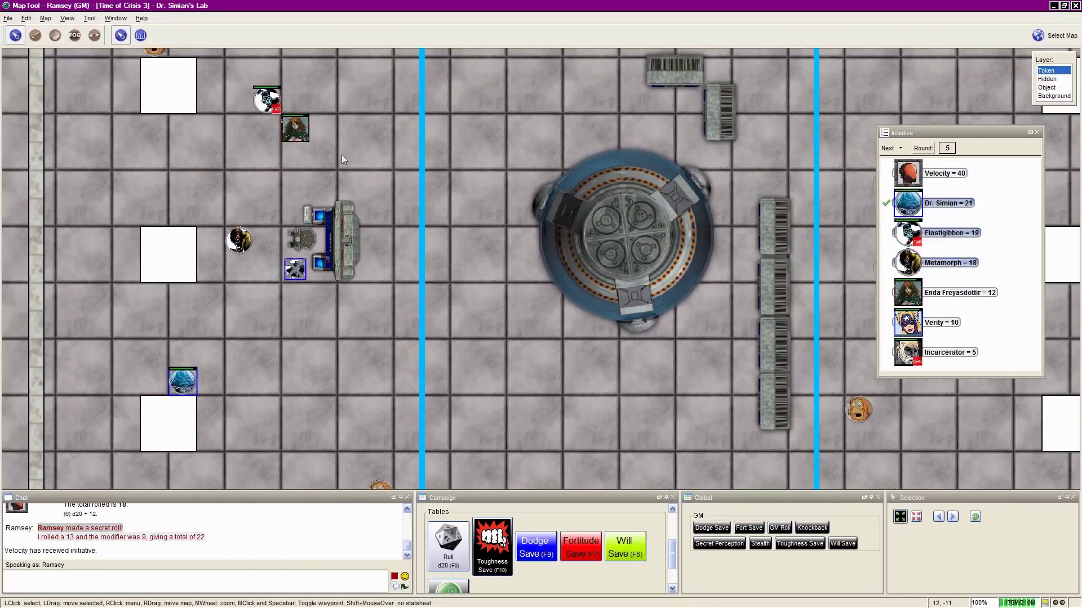
mouse_move(295, 128)
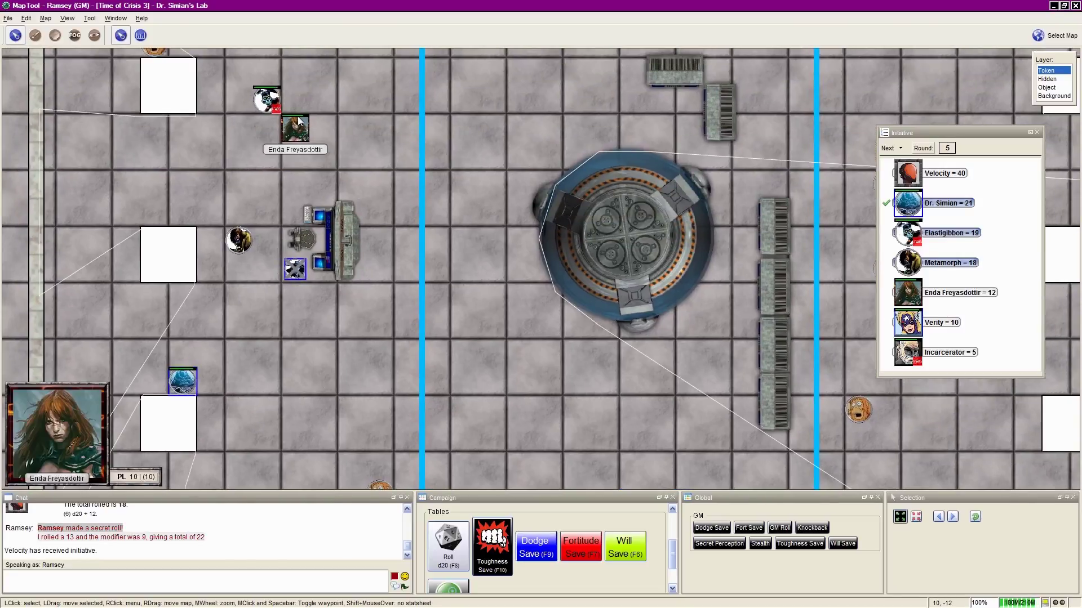
drag(301, 125, 416, 289)
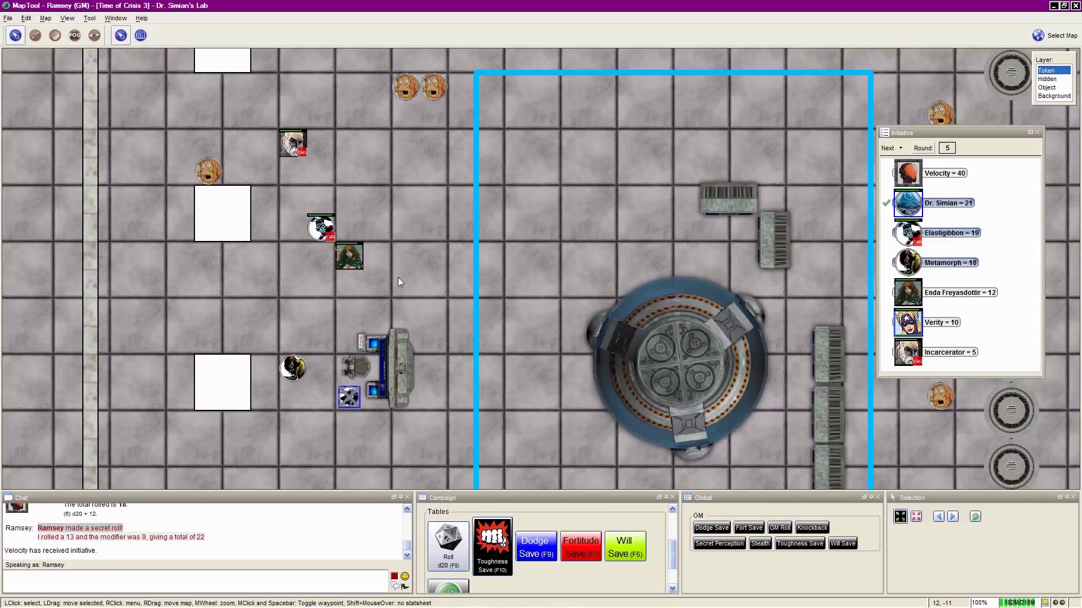
scroll(391, 271, up, 4)
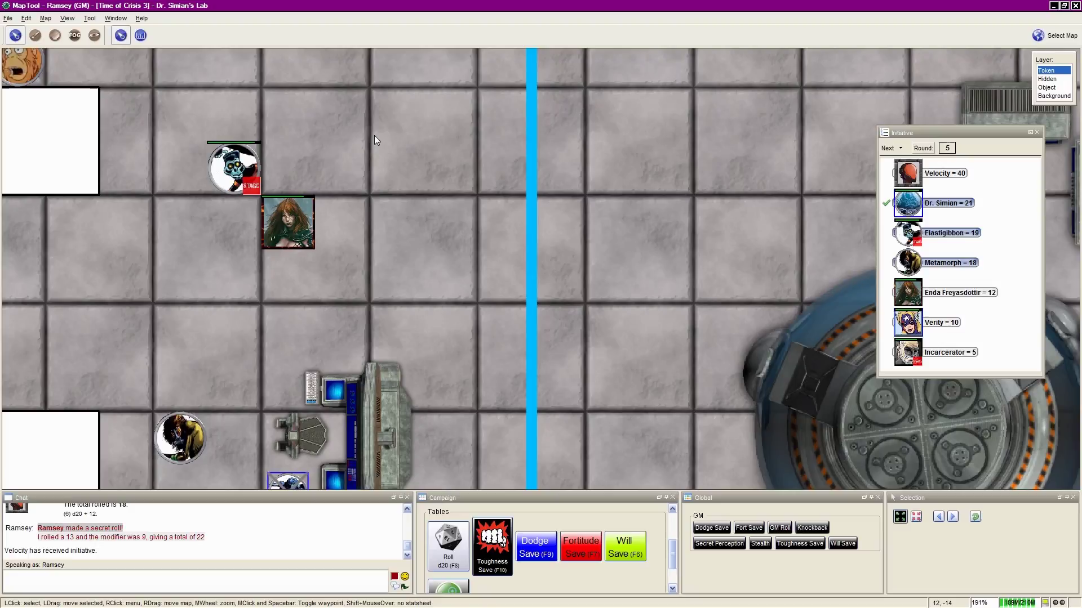
scroll(352, 175, down, 2)
scroll(352, 175, down, 2)
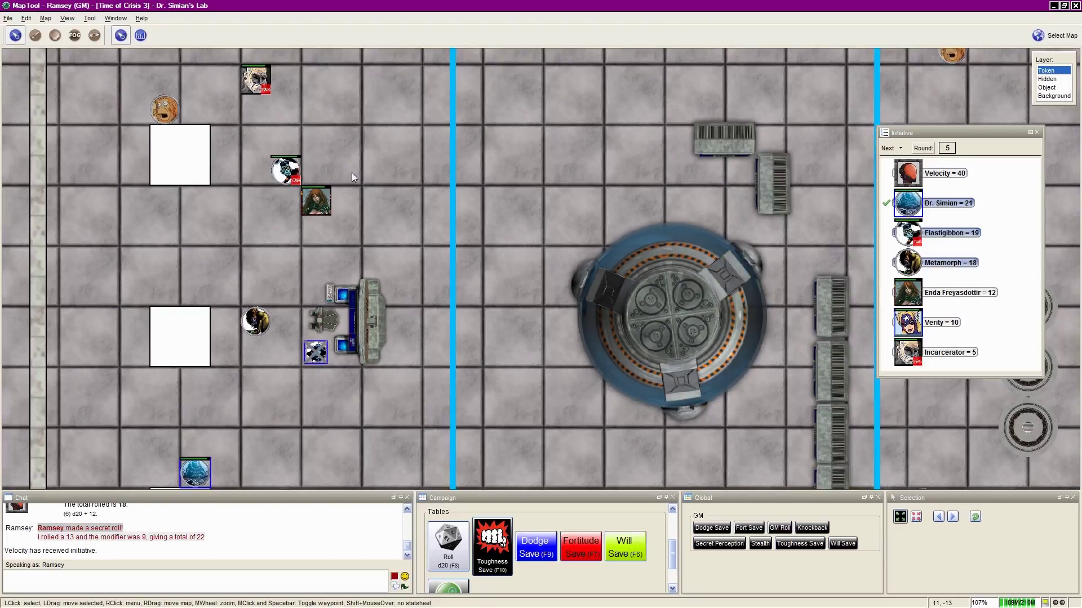
scroll(351, 172, down, 2)
Select the monkey scientist standing next to Verity in the console rows.
drag(280, 257, 293, 207)
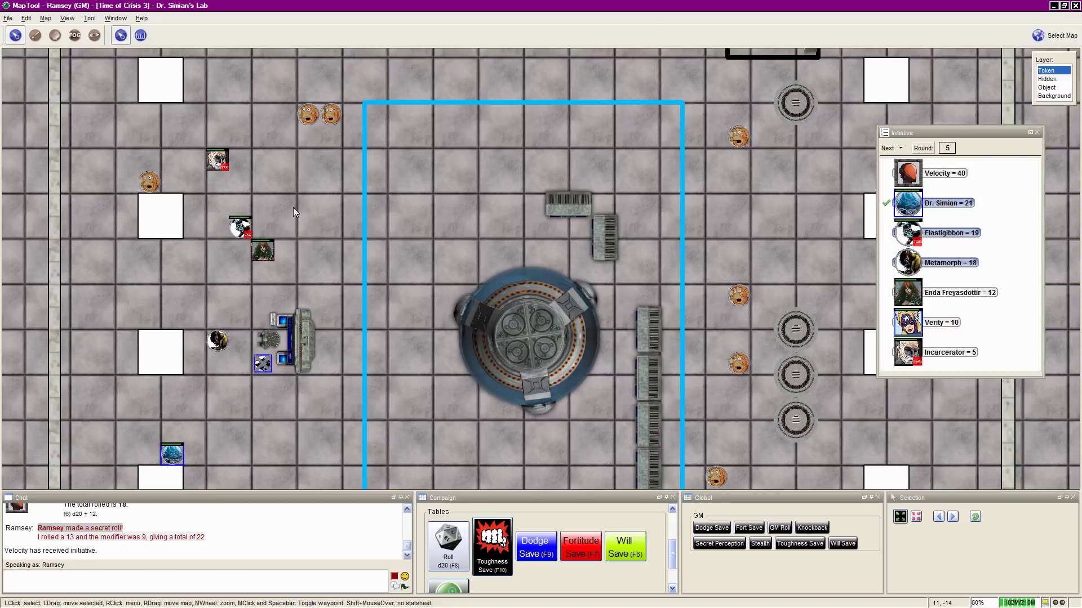
drag(294, 207, 308, 75)
drag(335, 232, 329, 173)
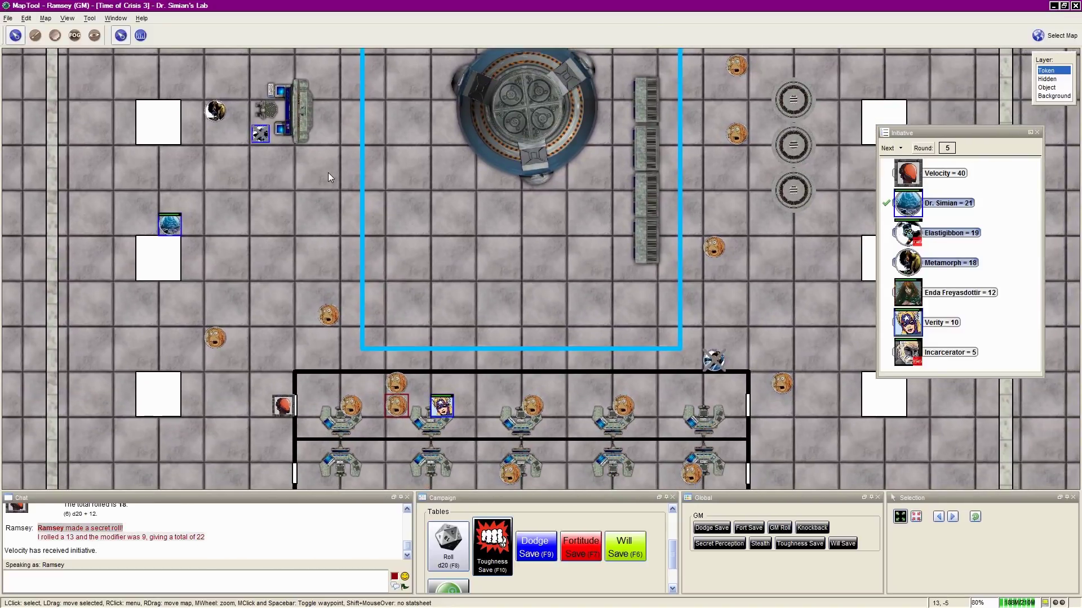
scroll(426, 344, up, 3)
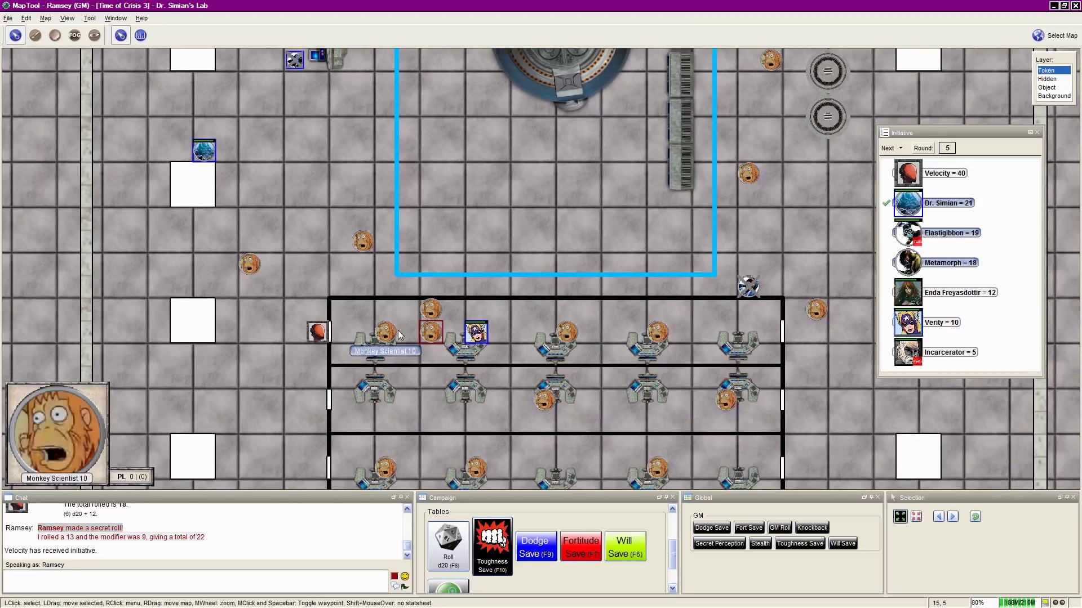
scroll(426, 344, up, 3)
scroll(426, 344, up, 2)
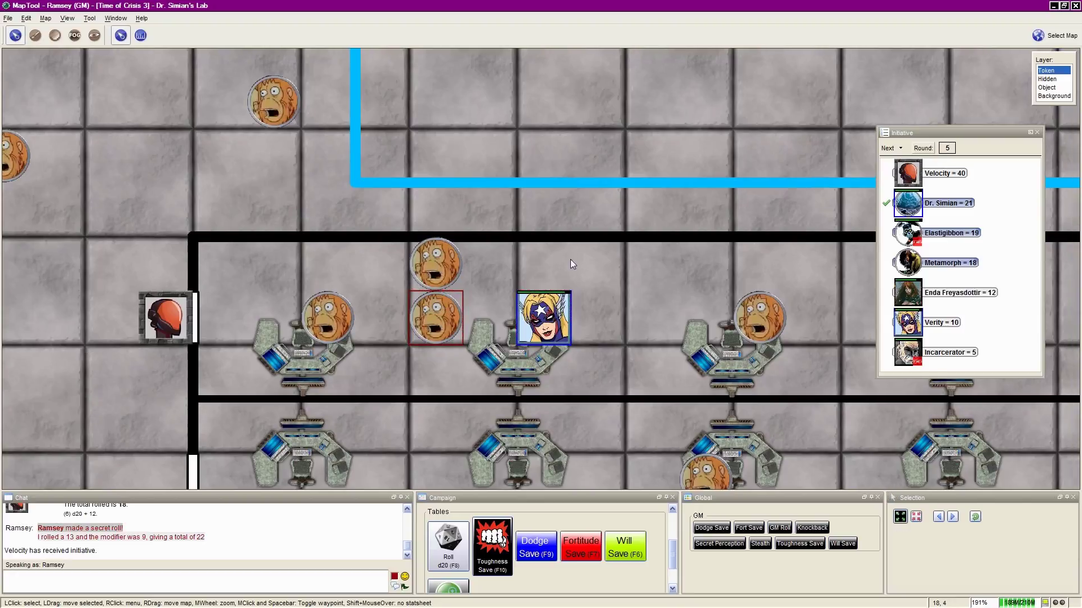
drag(569, 257, 464, 287)
click(340, 334)
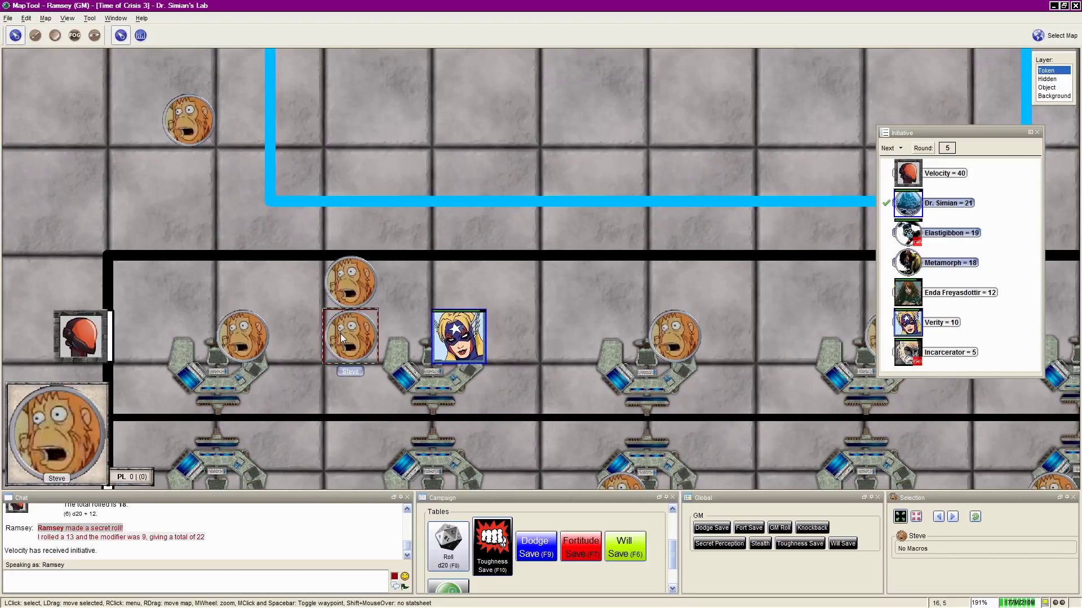
click(324, 284)
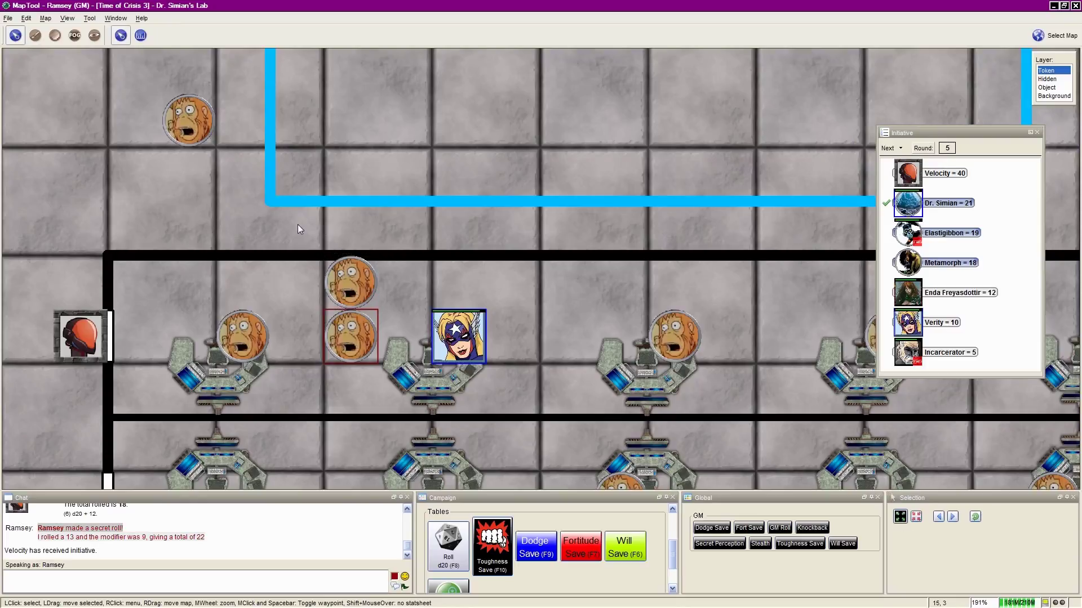
drag(298, 224, 392, 410)
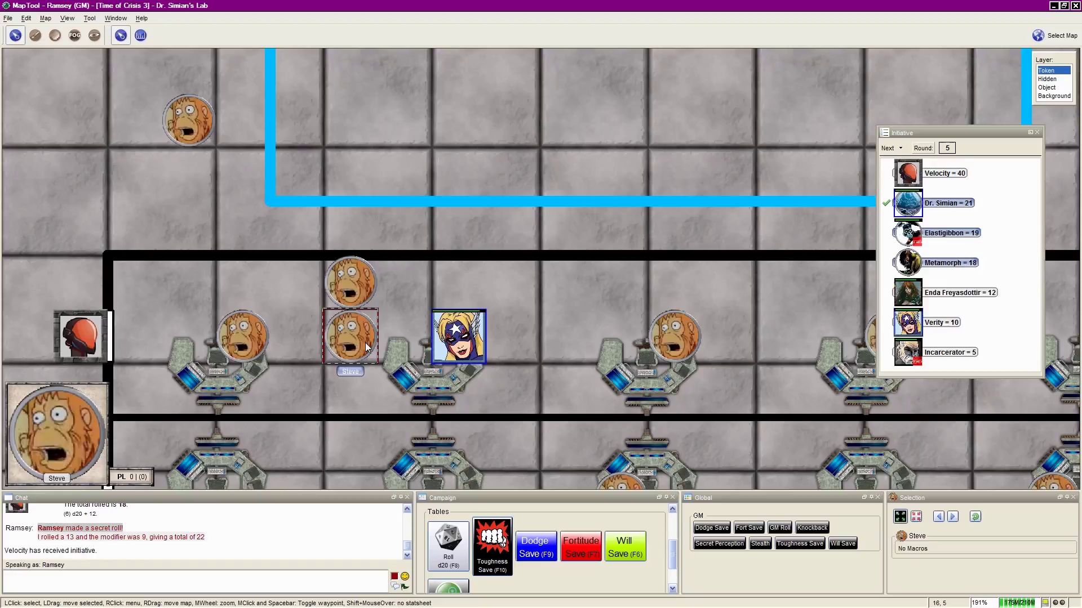
scroll(350, 322, down, 3)
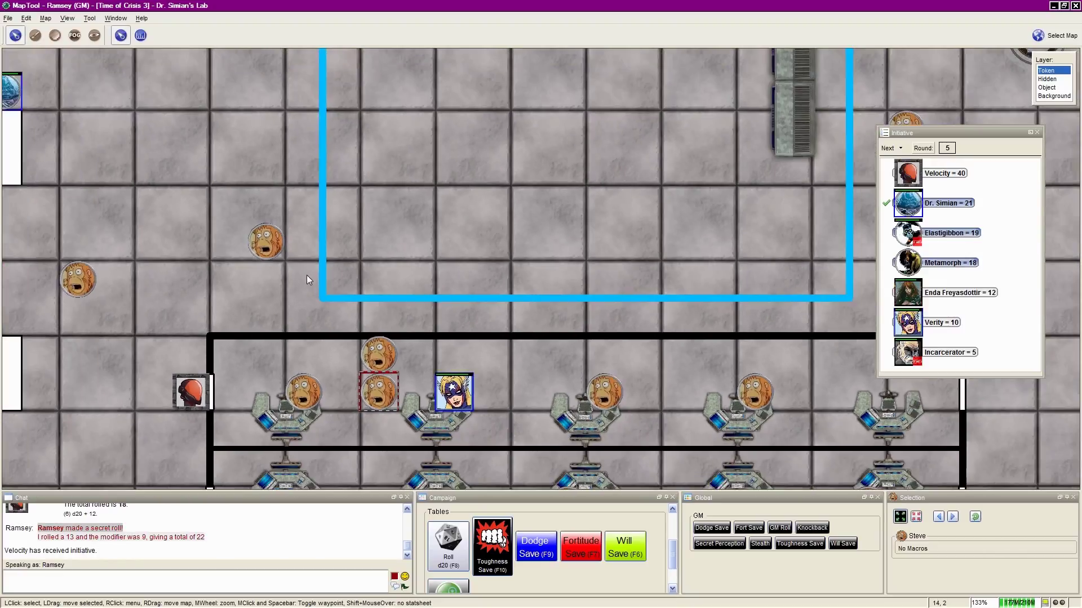
scroll(307, 275, down, 3)
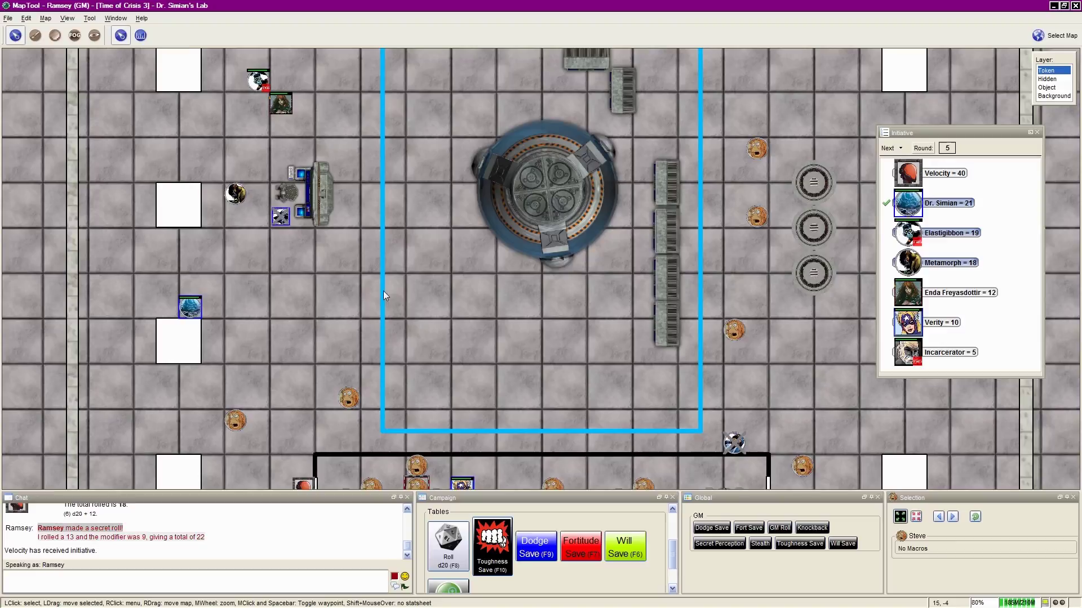
Drag Incarcerator's token up beside the central reactor.
drag(383, 291, 353, 385)
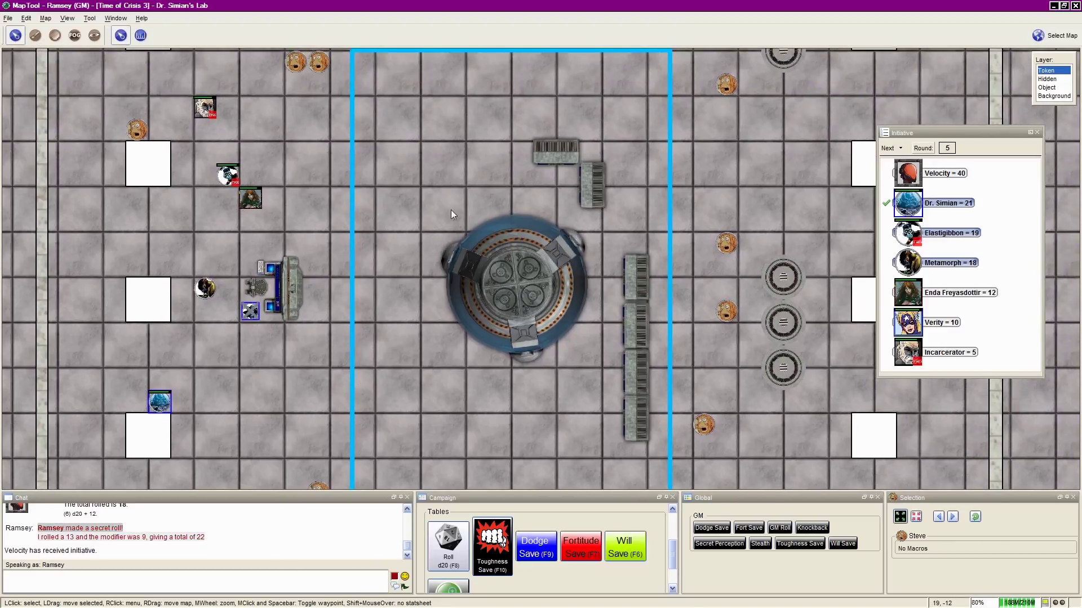
drag(500, 258, 406, 189)
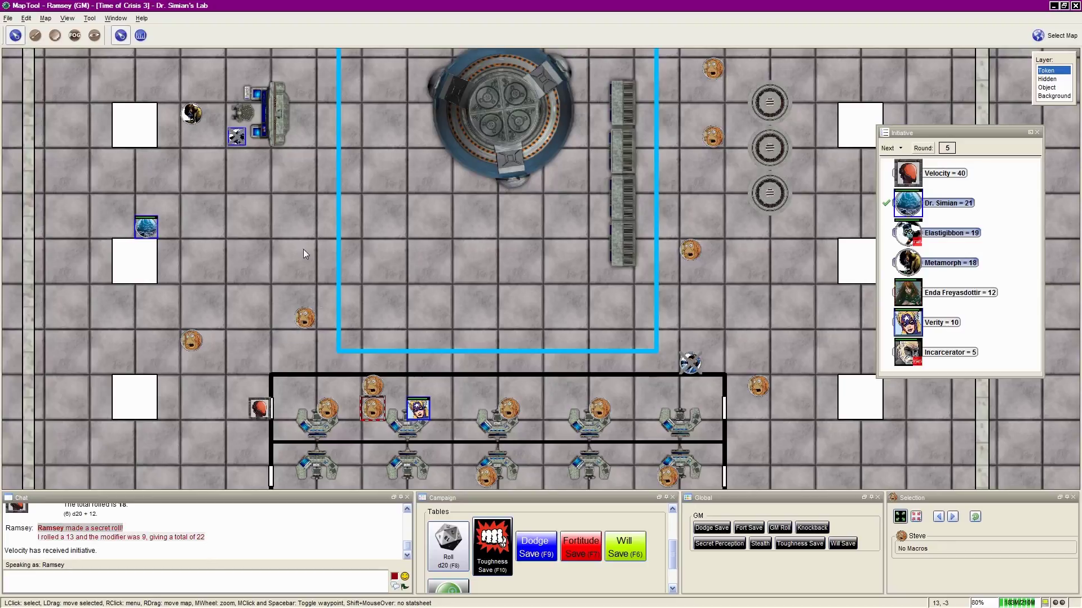
drag(304, 250, 348, 362)
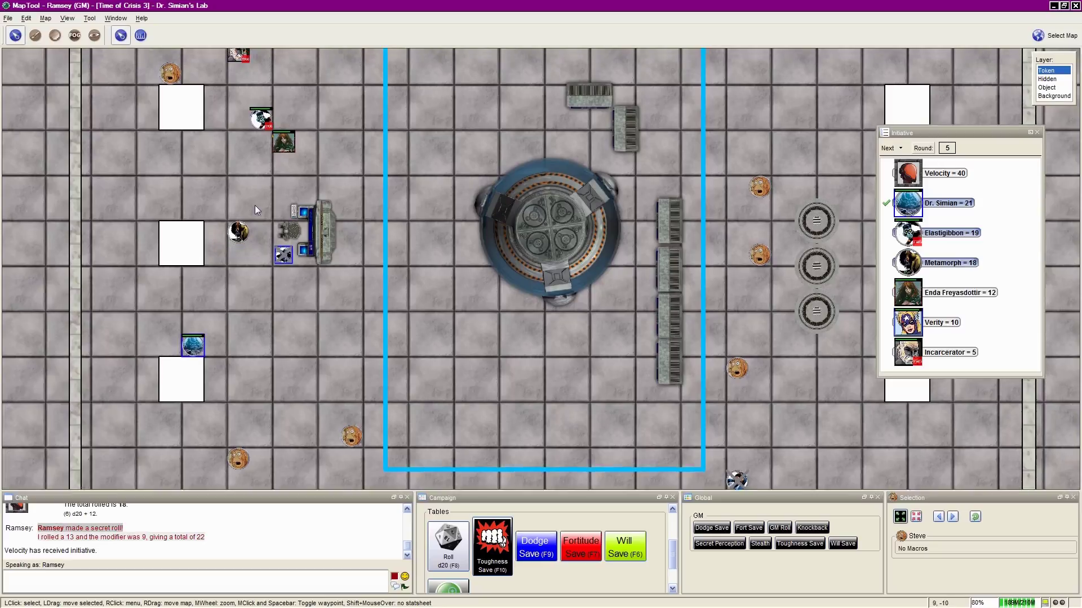
drag(255, 206, 277, 309)
mouse_move(258, 189)
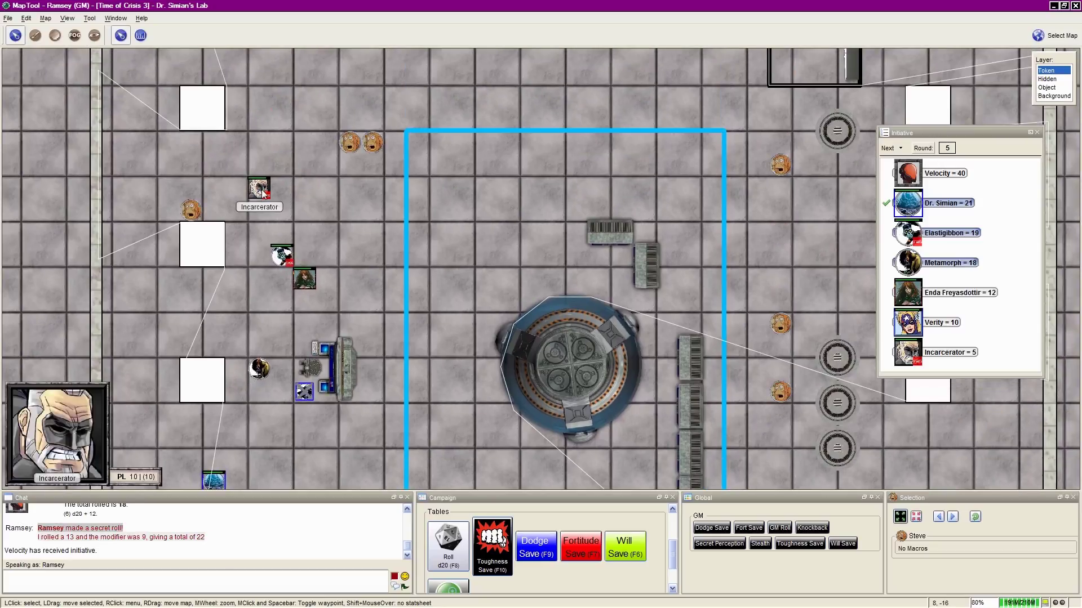
drag(374, 264, 247, 160)
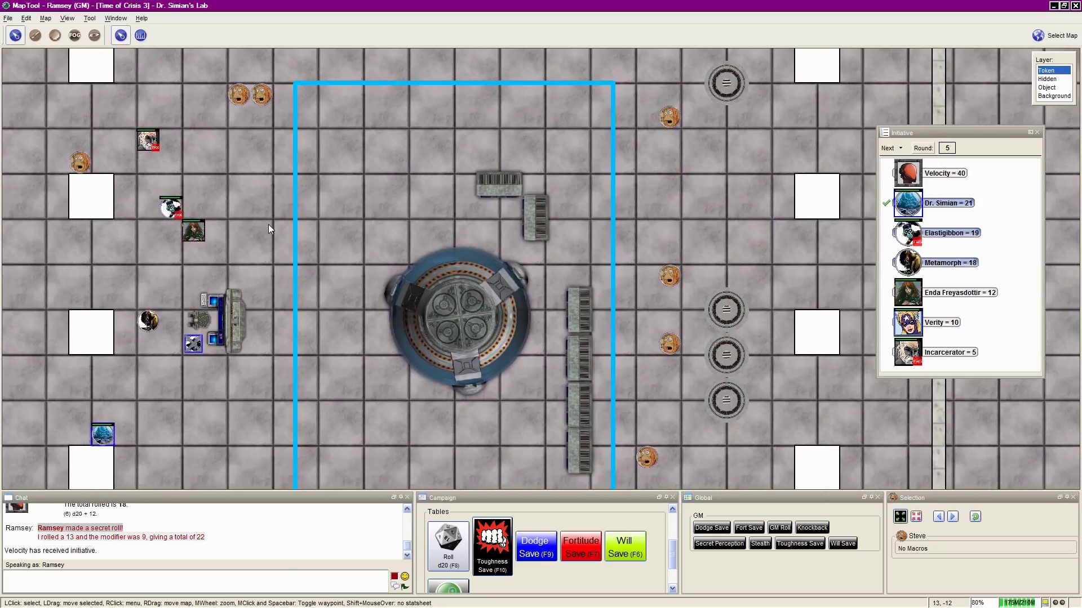
scroll(318, 222, down, 1)
scroll(321, 191, down, 1)
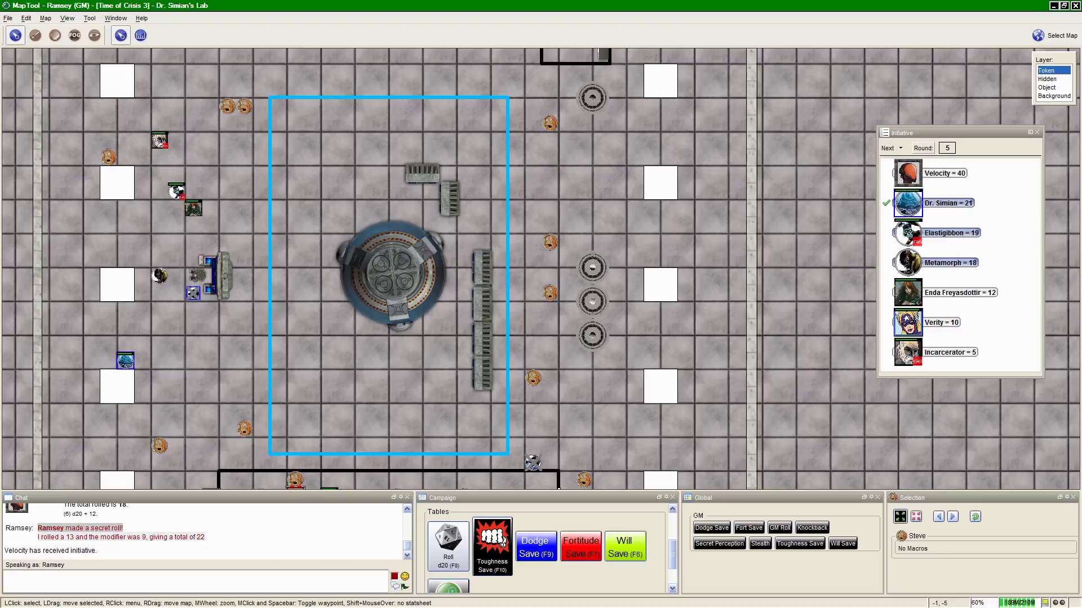
drag(160, 140, 397, 209)
drag(289, 253, 300, 204)
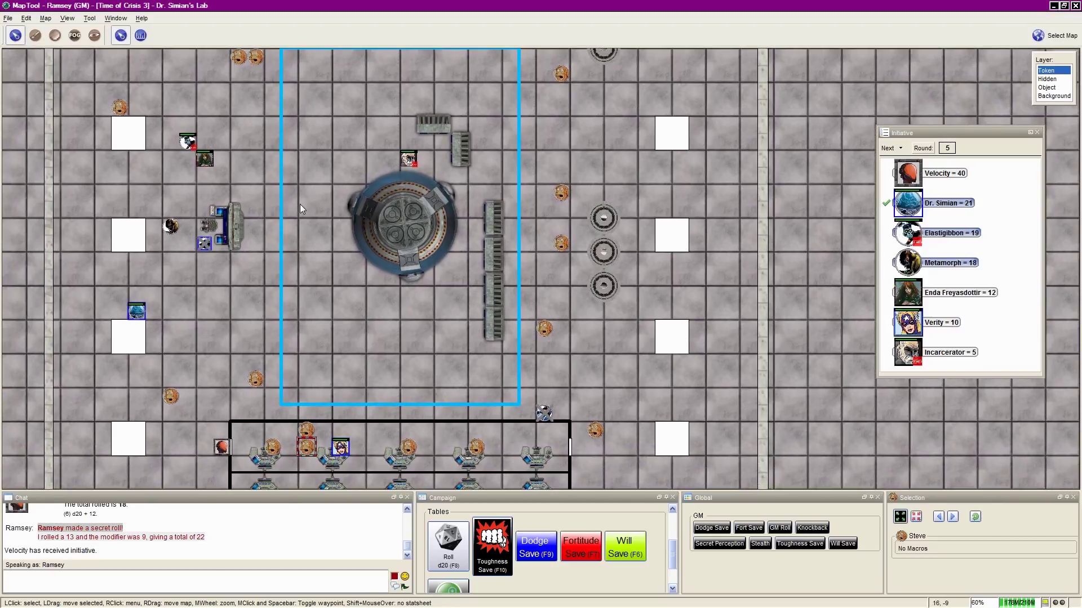
drag(315, 258, 334, 226)
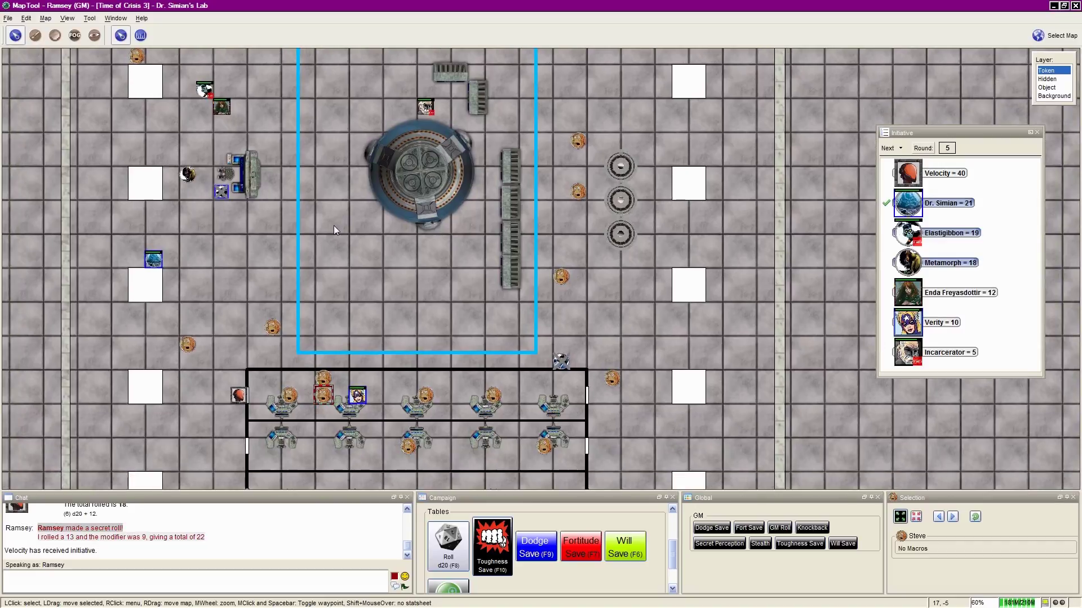
Advance initiative past Enda Freyasdottir to Velocity in round 6, and select Velocity's token.
click(887, 148)
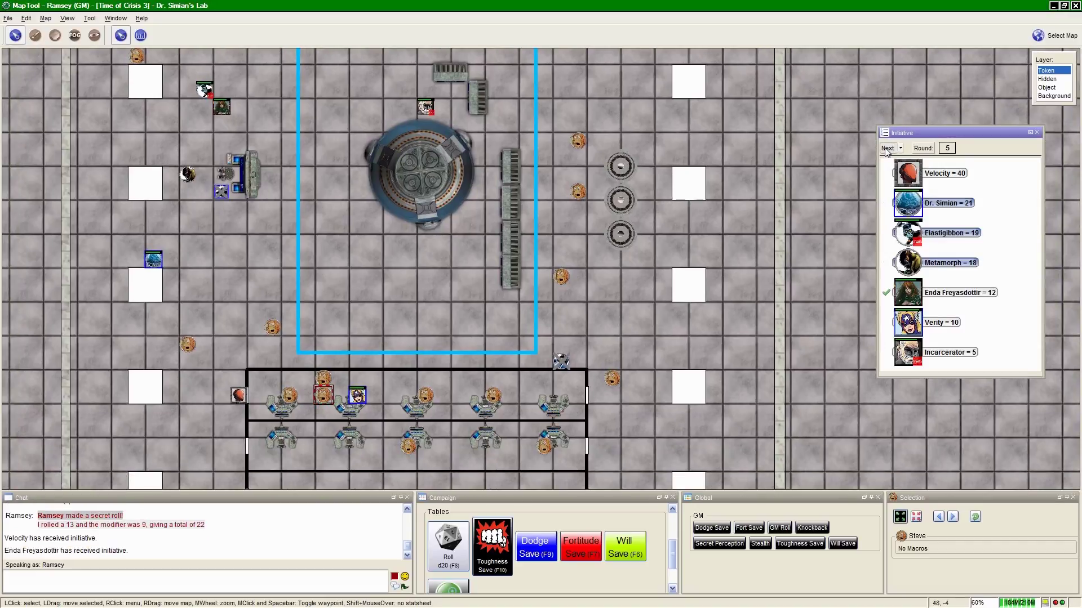
click(888, 148)
click(887, 148)
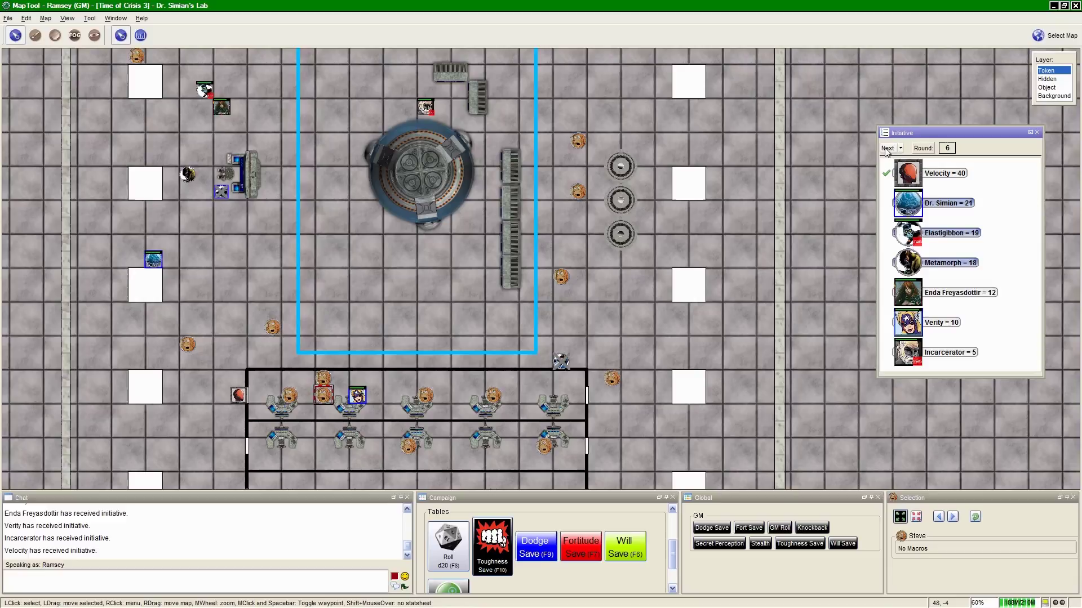
drag(282, 340, 347, 315)
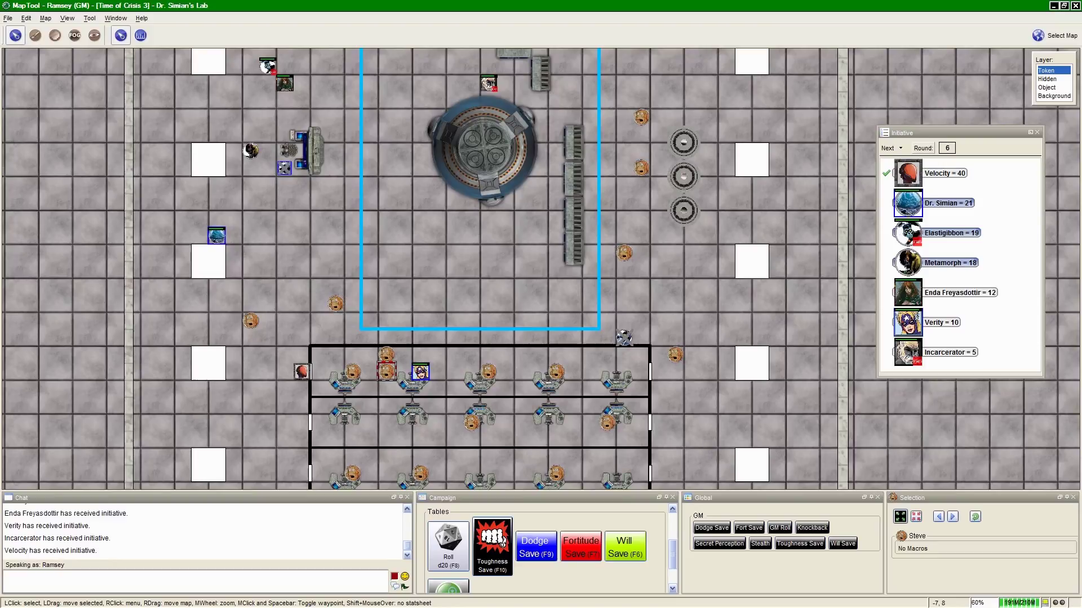
click(302, 371)
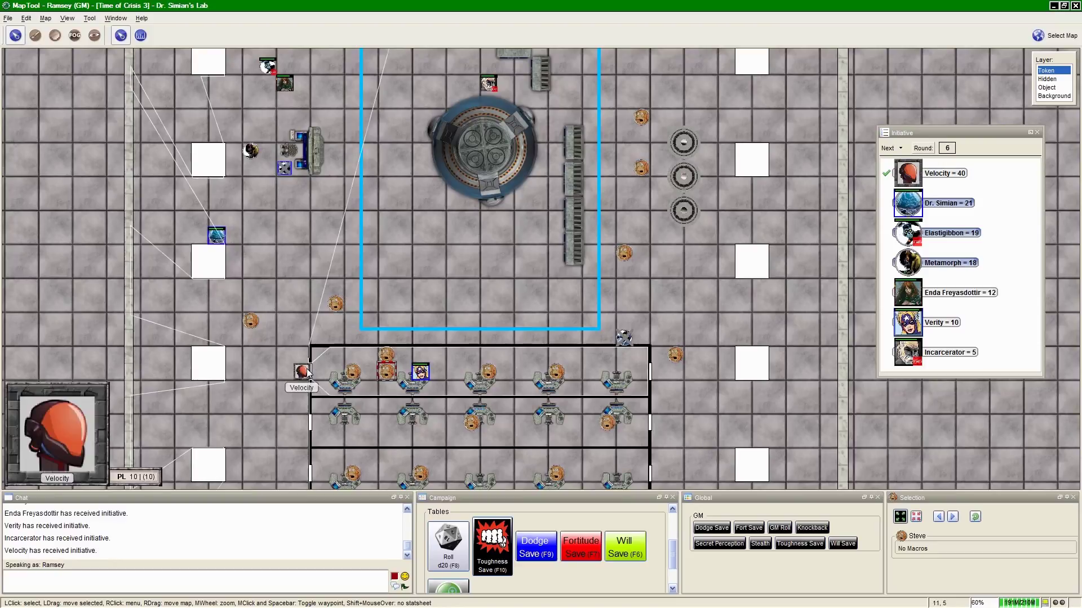
scroll(301, 371, up, 1)
scroll(306, 374, up, 2)
scroll(306, 373, up, 1)
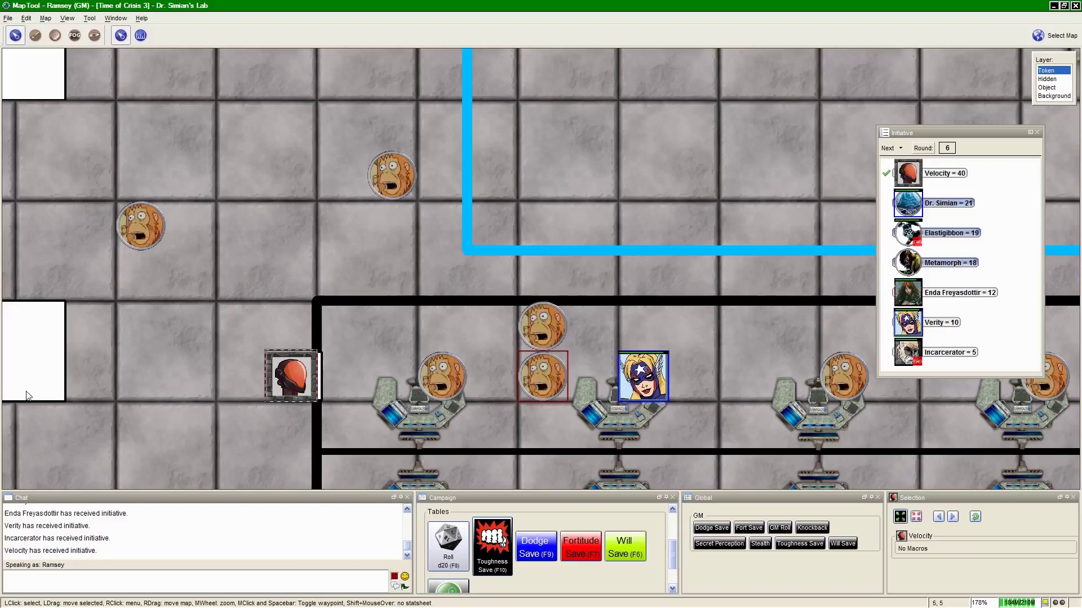
Roll Velocity's Toughness Save (1d20+mods) with the F8 hotkey, the latest totalling 21.
click(259, 322)
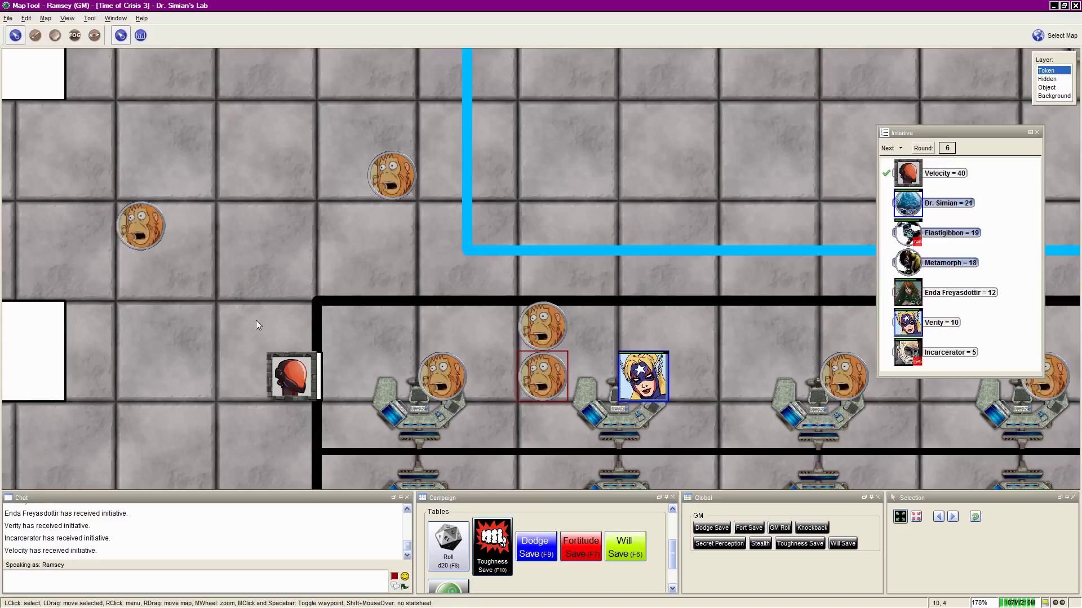
click(288, 374)
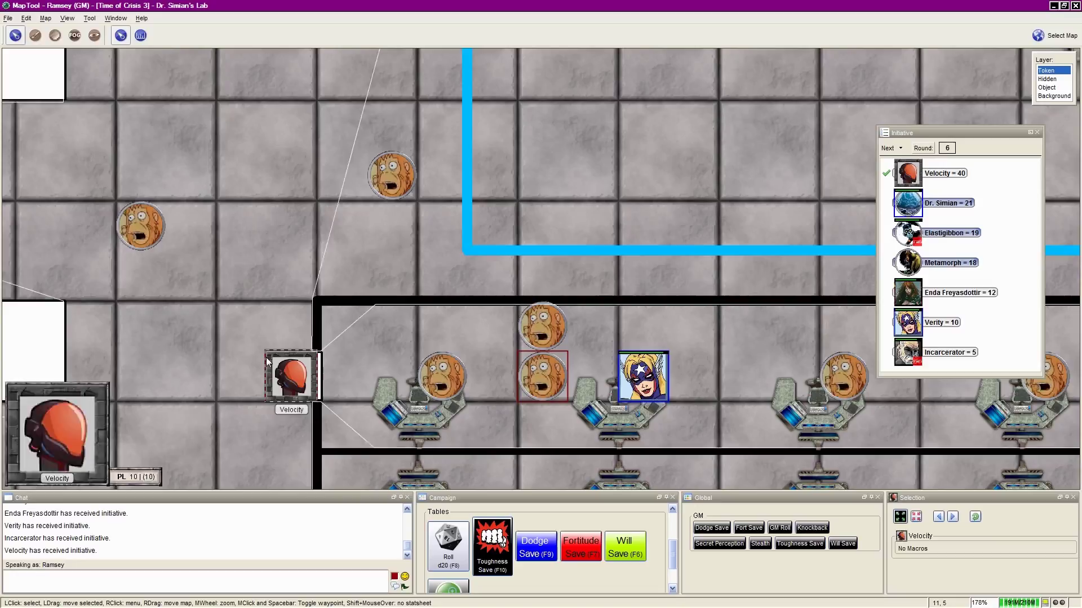
key(F8)
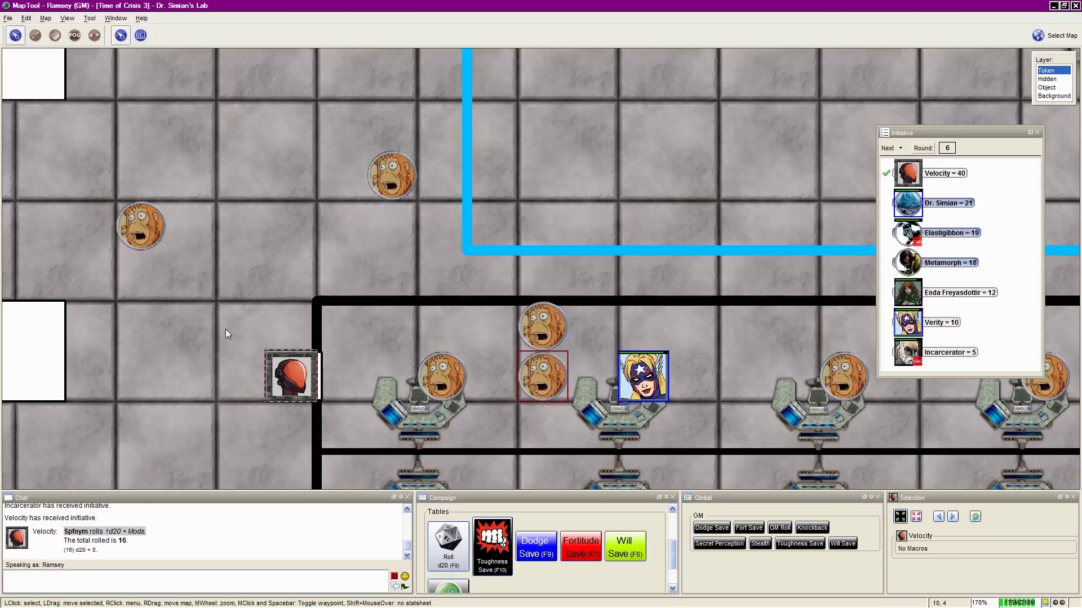
click(226, 329)
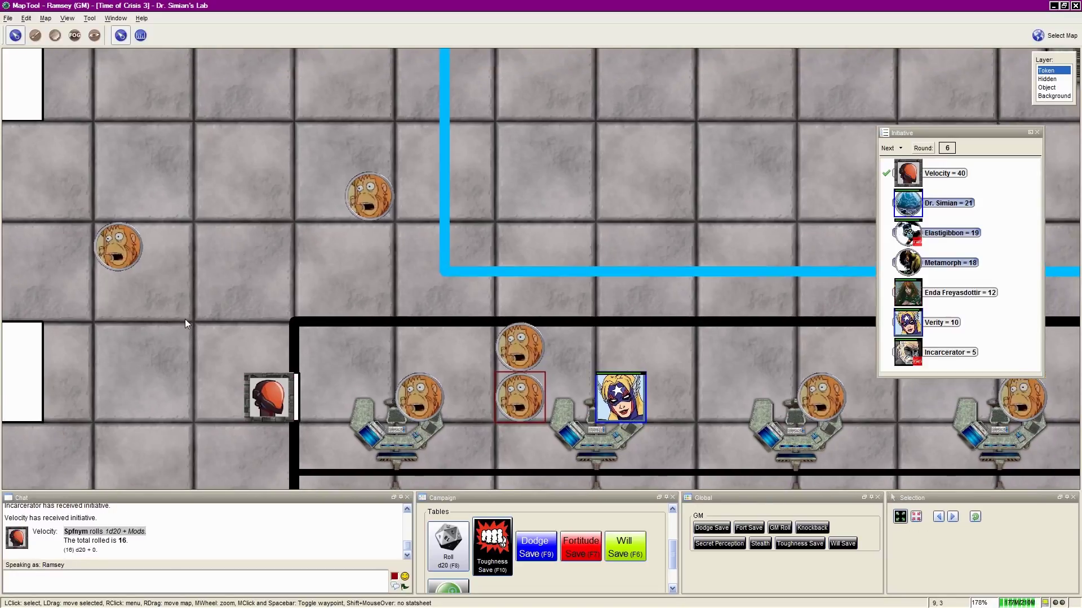
drag(195, 321, 258, 335)
scroll(180, 301, down, 5)
scroll(200, 539, up, 3)
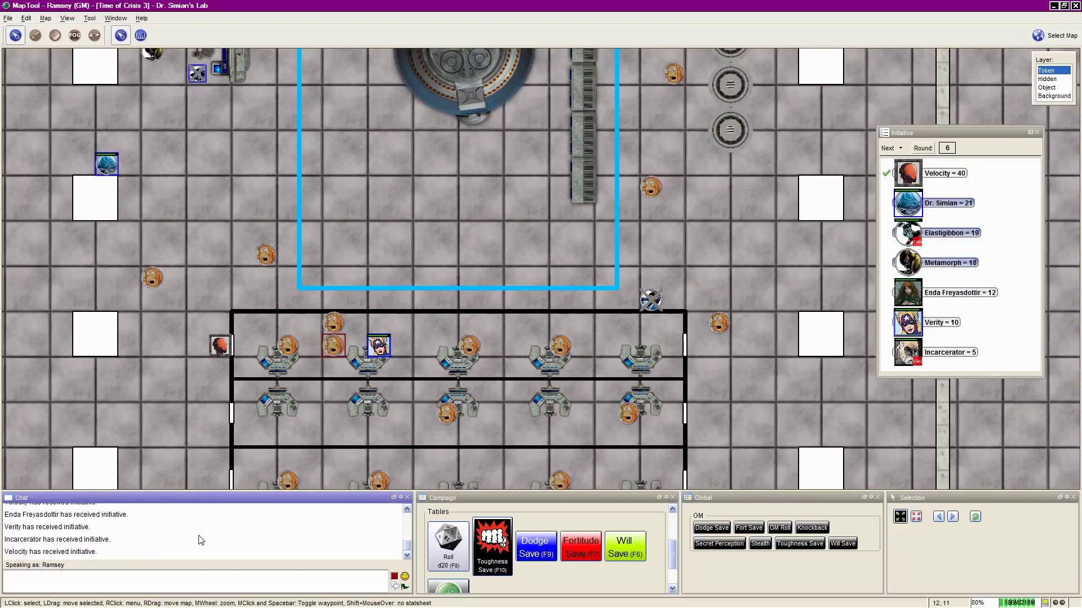
scroll(200, 540, down, 3)
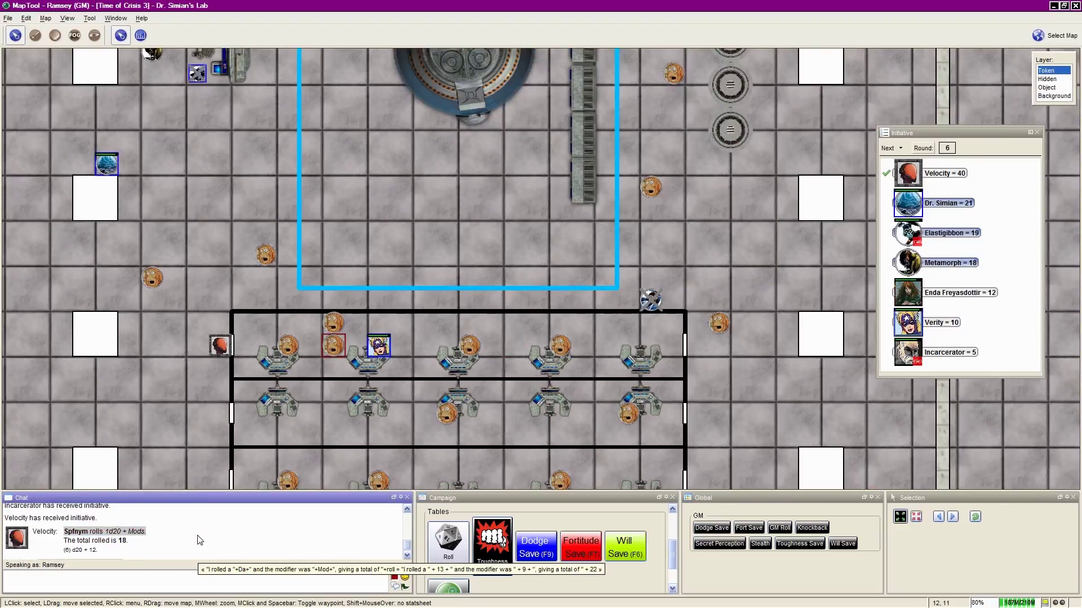
scroll(200, 539, up, 2)
scroll(200, 539, down, 2)
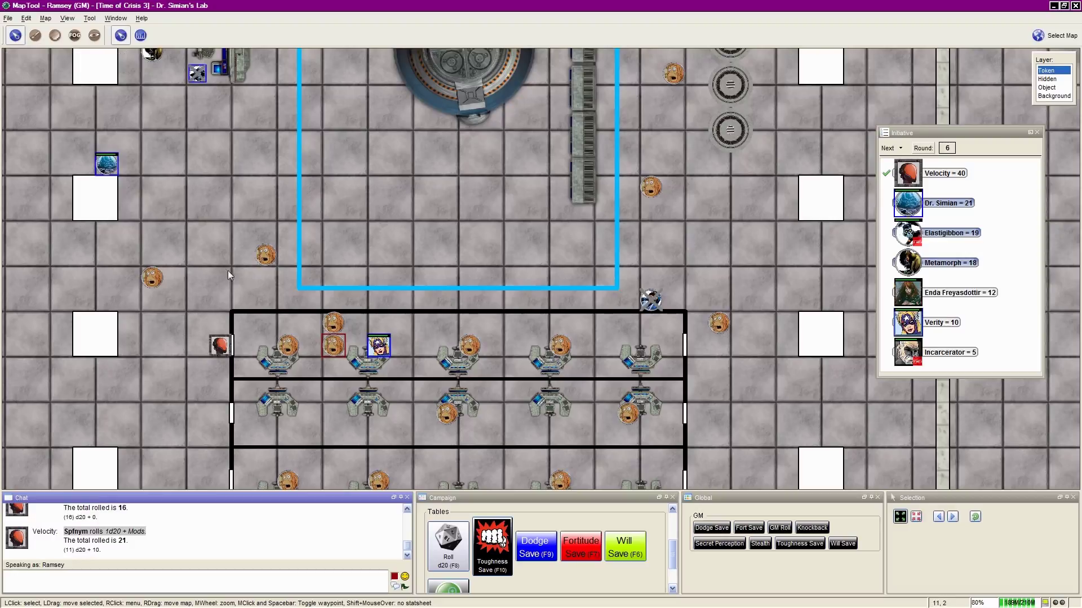
scroll(217, 257, up, 5)
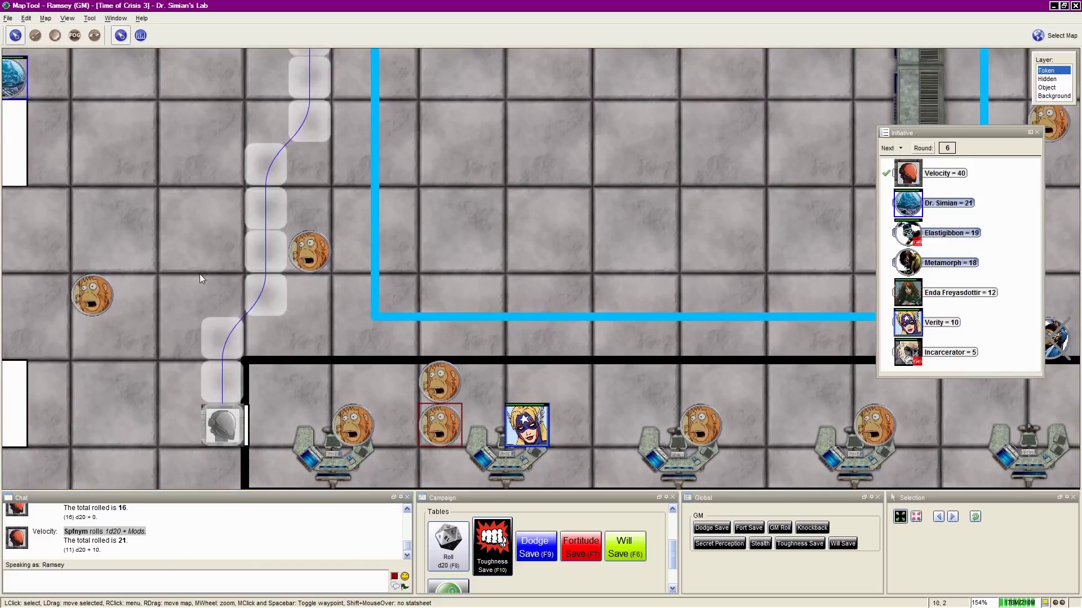
Drag Dr. Simian's token left into the far-left column of the lab map.
drag(175, 274, 315, 376)
scroll(305, 267, down, 5)
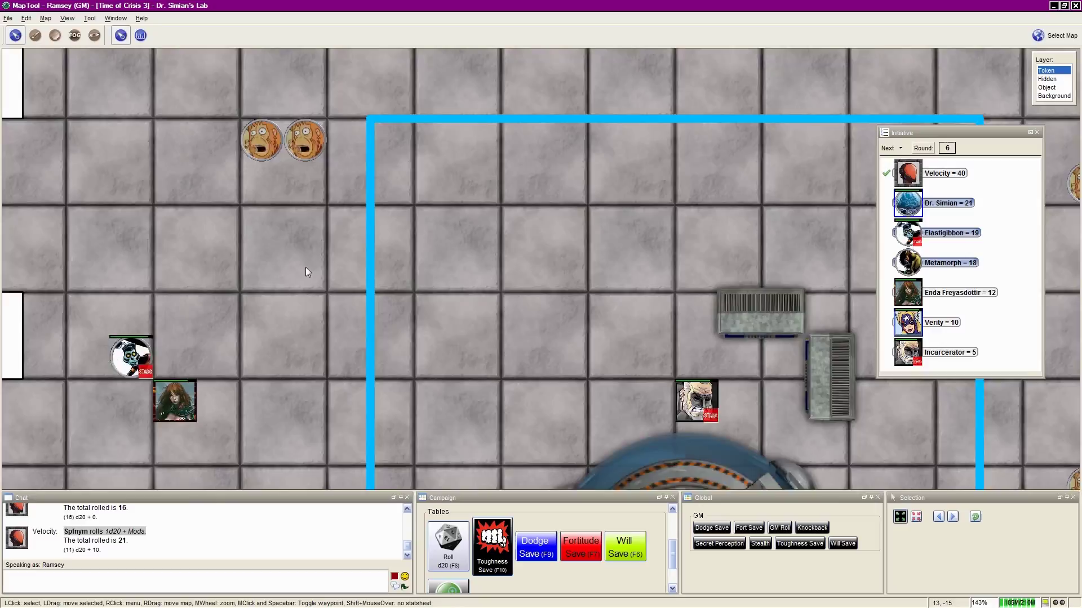
mouse_move(312, 298)
mouse_down()
mouse_move(283, 206)
mouse_move(311, 193)
mouse_up()
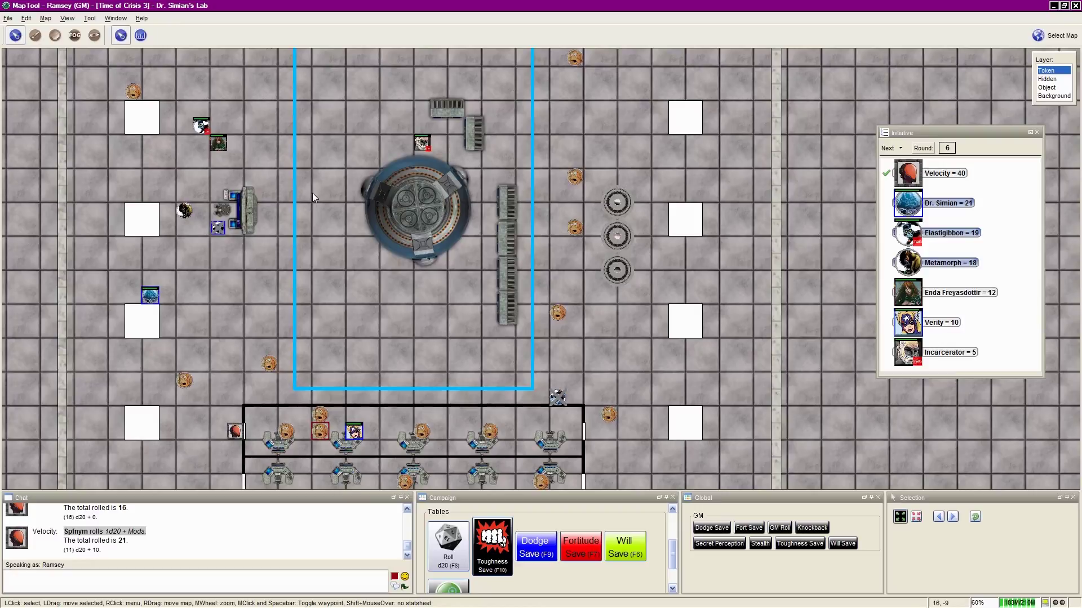
drag(234, 338, 236, 288)
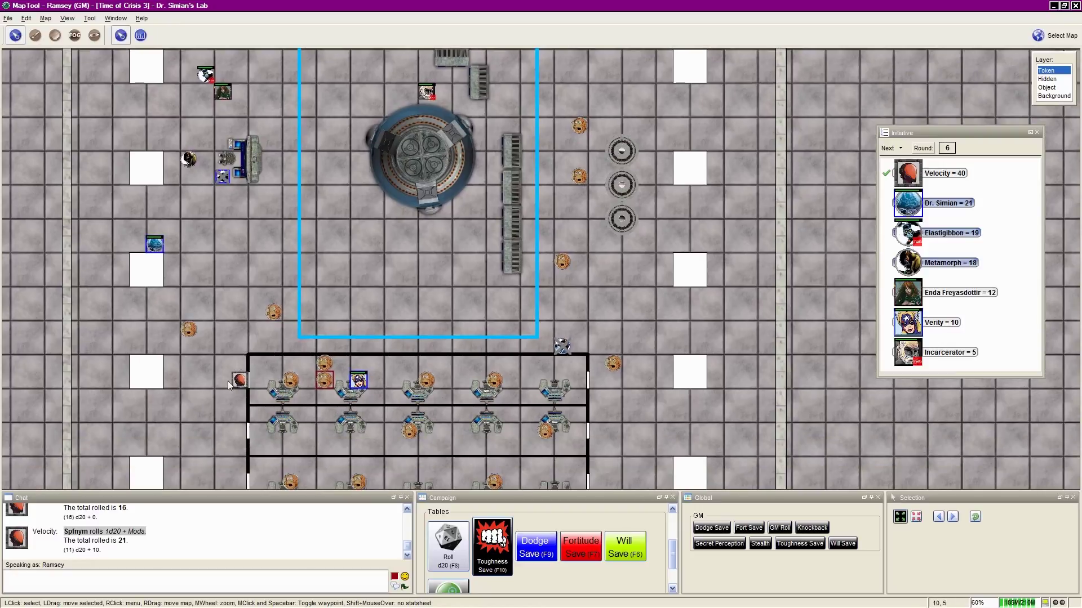
mouse_move(150, 294)
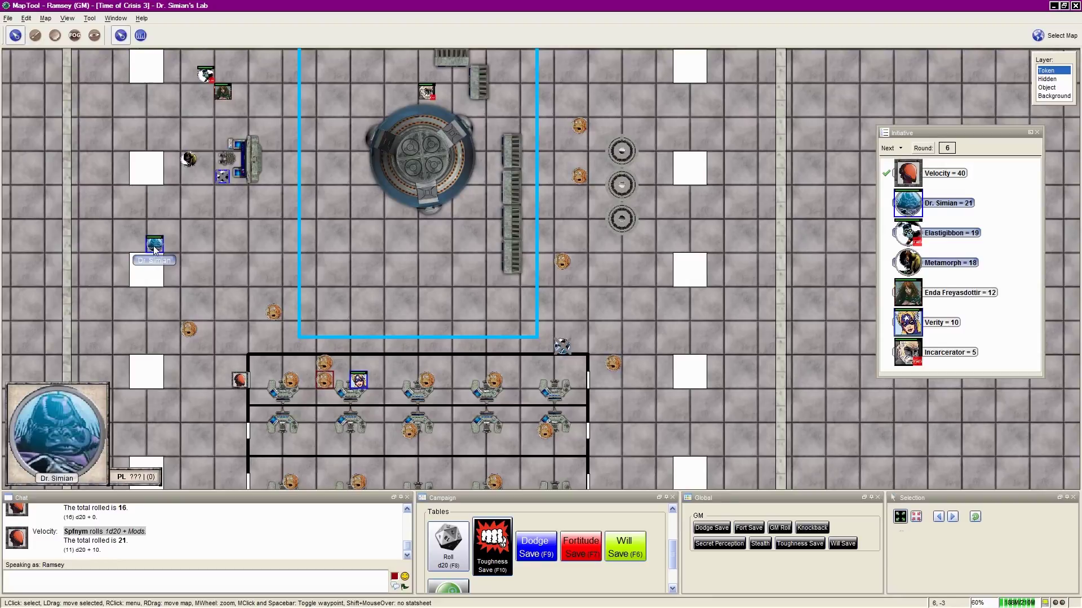
click(157, 248)
drag(155, 248, 36, 250)
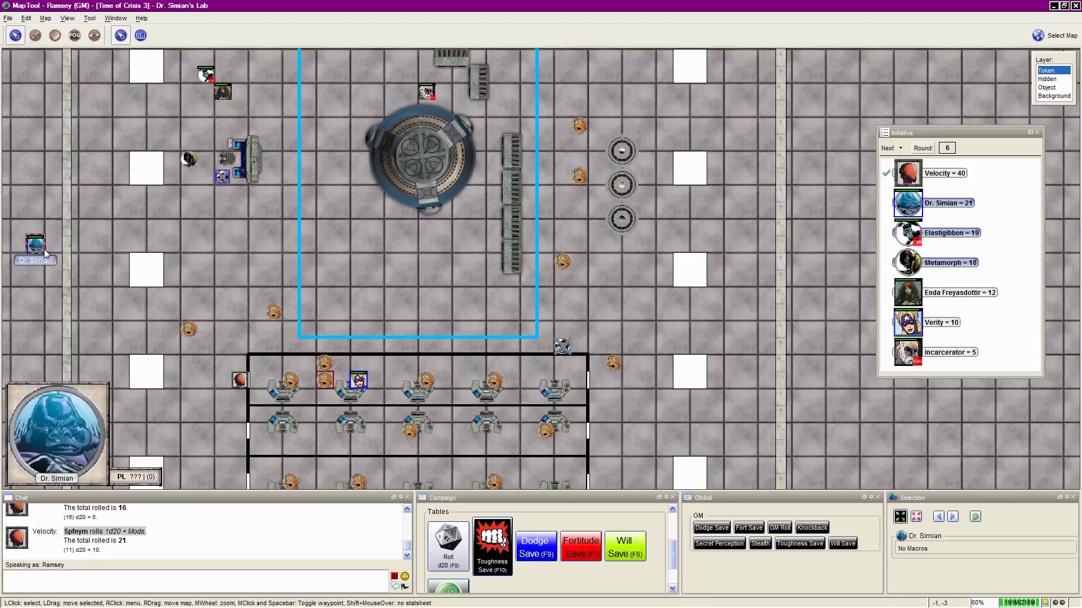
drag(164, 267, 180, 323)
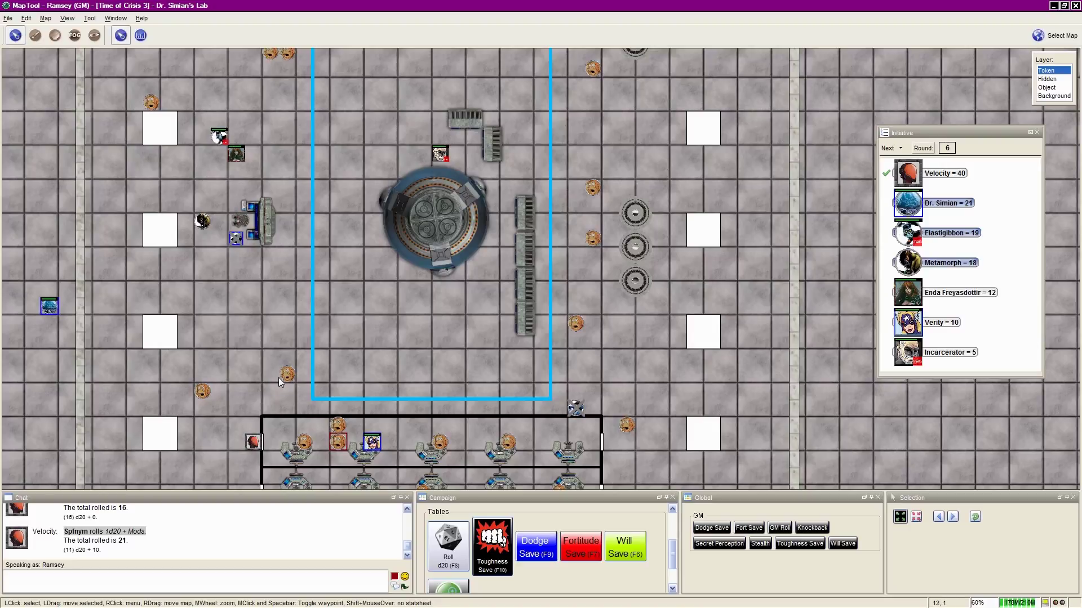
scroll(278, 368, up, 2)
scroll(273, 366, up, 2)
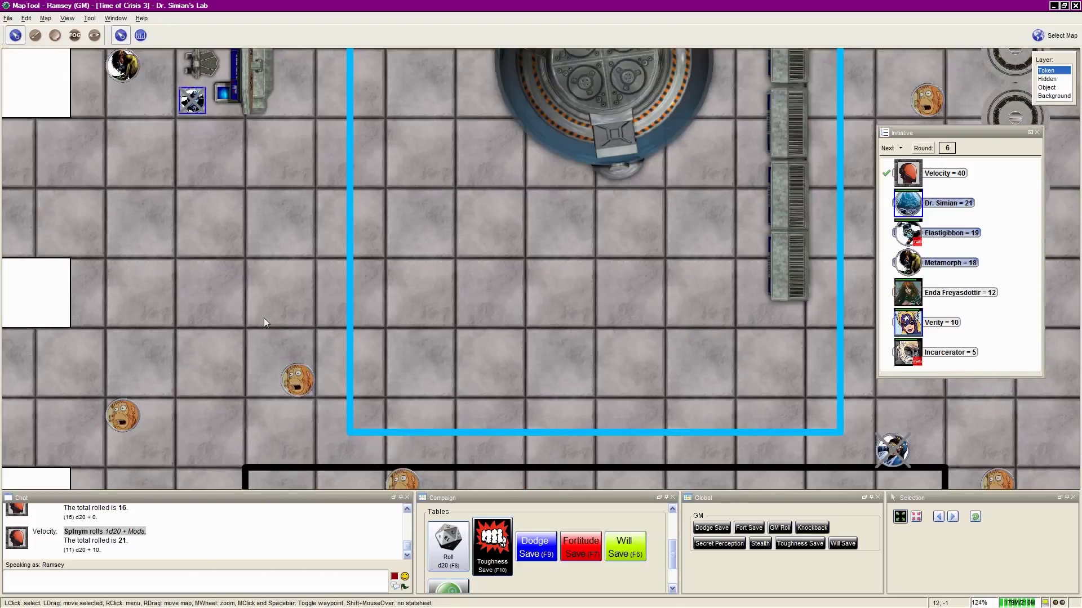
Select and then deselect Velocity's token over the consoles.
mouse_move(264, 318)
mouse_down()
mouse_move(271, 271)
mouse_move(307, 340)
mouse_move(305, 129)
mouse_move(210, 304)
mouse_up()
scroll(305, 129, down, 2)
scroll(210, 303, down, 1)
click(222, 370)
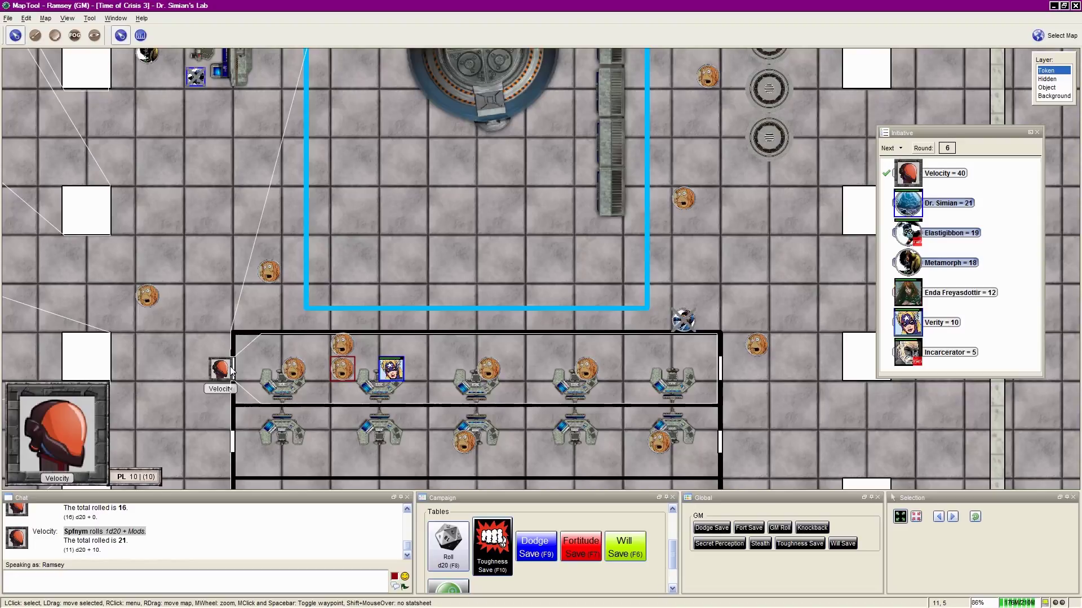
click(208, 328)
drag(207, 327, 261, 379)
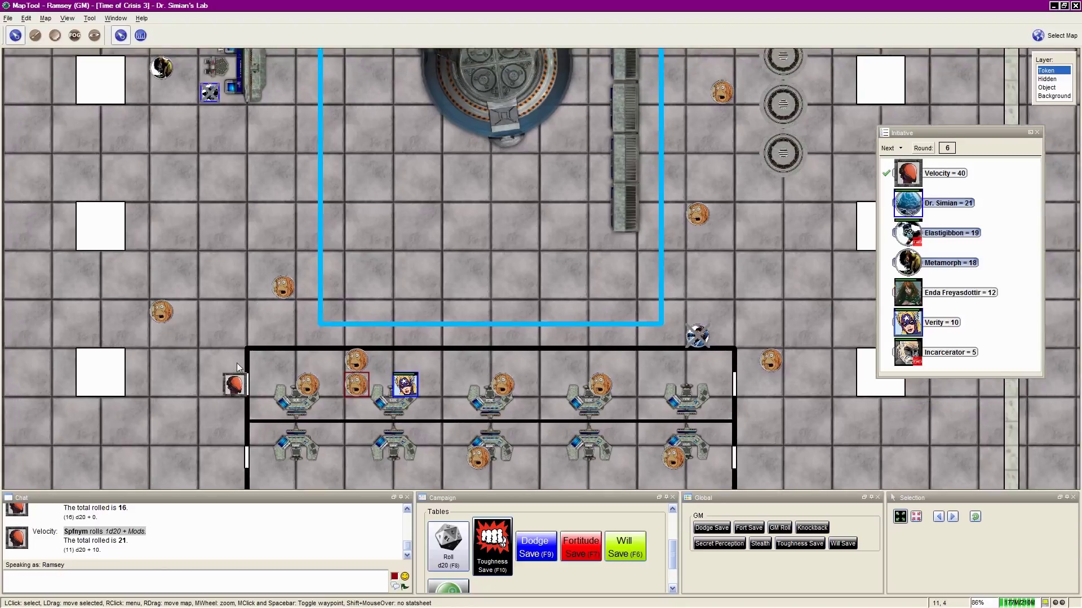
Drag Incarcerator left to just outside the blue rectangle, then deselect him.
drag(272, 416, 327, 400)
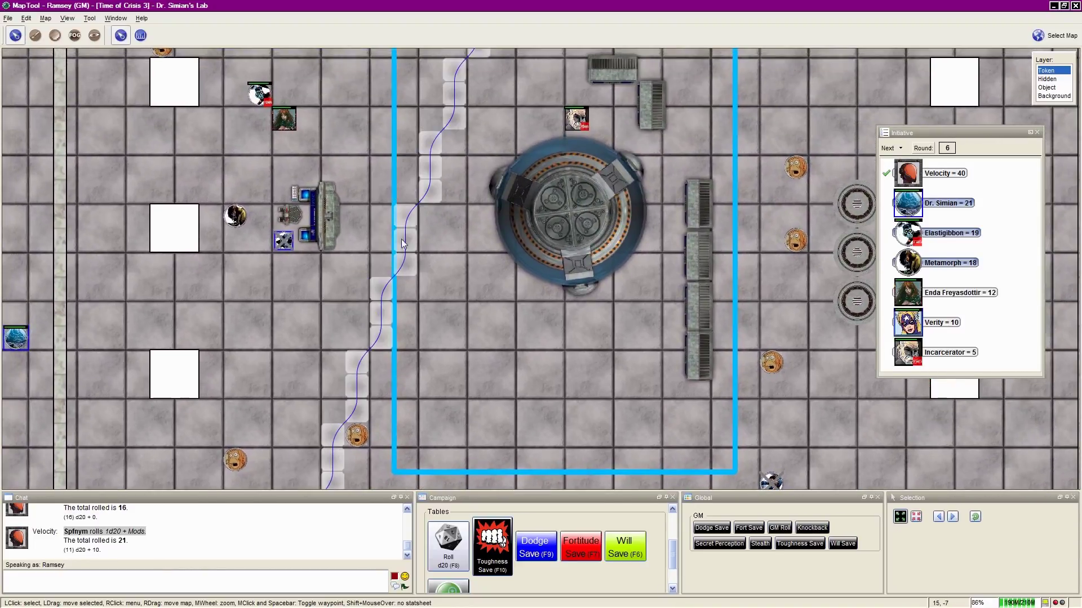
drag(402, 240, 325, 460)
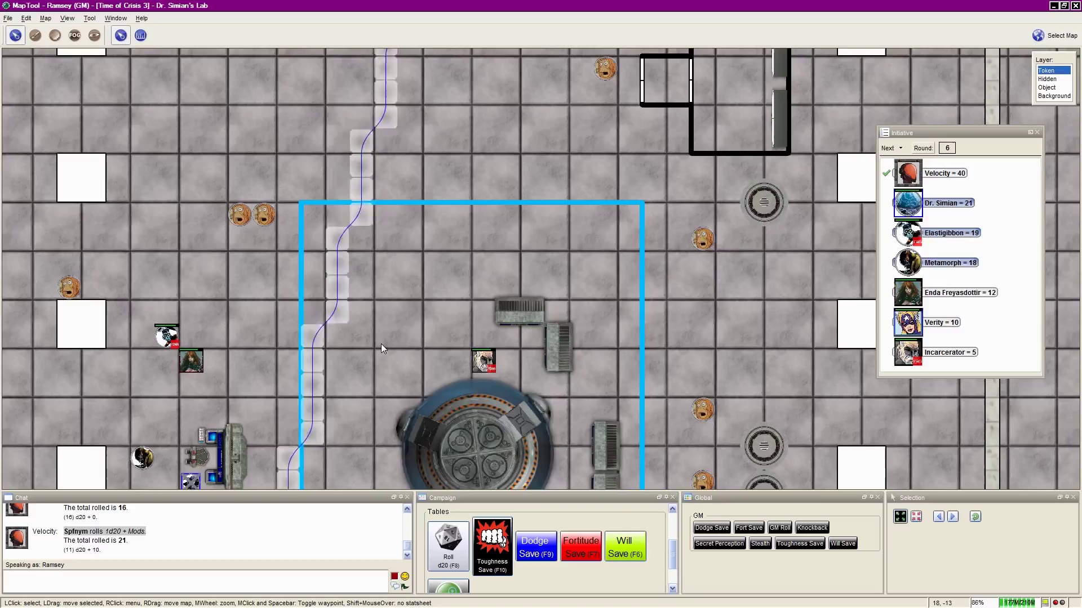
mouse_move(365, 347)
mouse_down()
mouse_move(331, 327)
mouse_move(546, 343)
mouse_move(389, 341)
mouse_up()
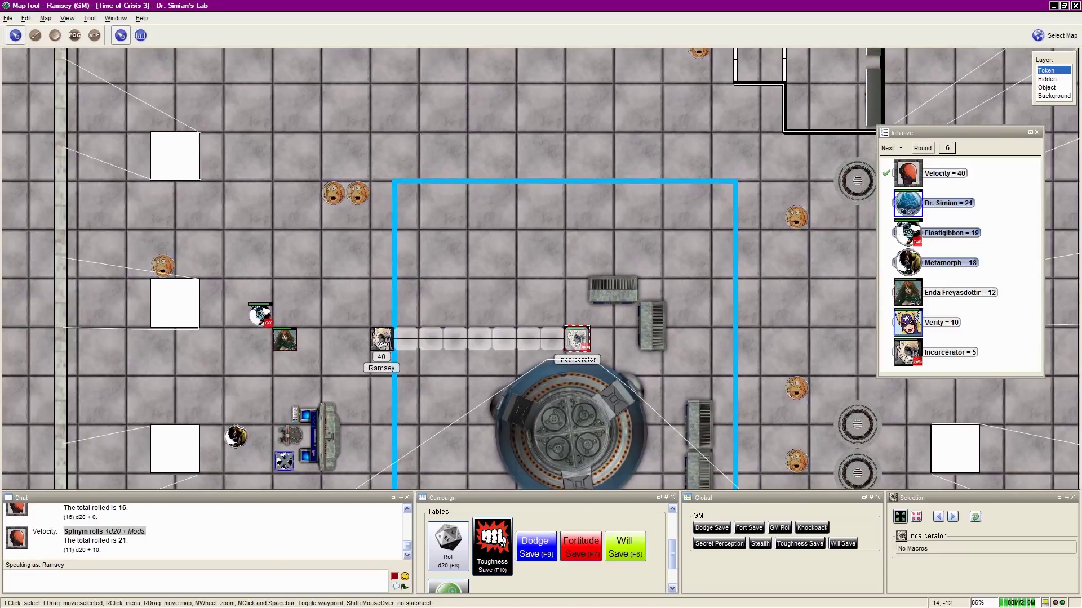
click(439, 274)
scroll(439, 324, down, 3)
scroll(438, 324, down, 2)
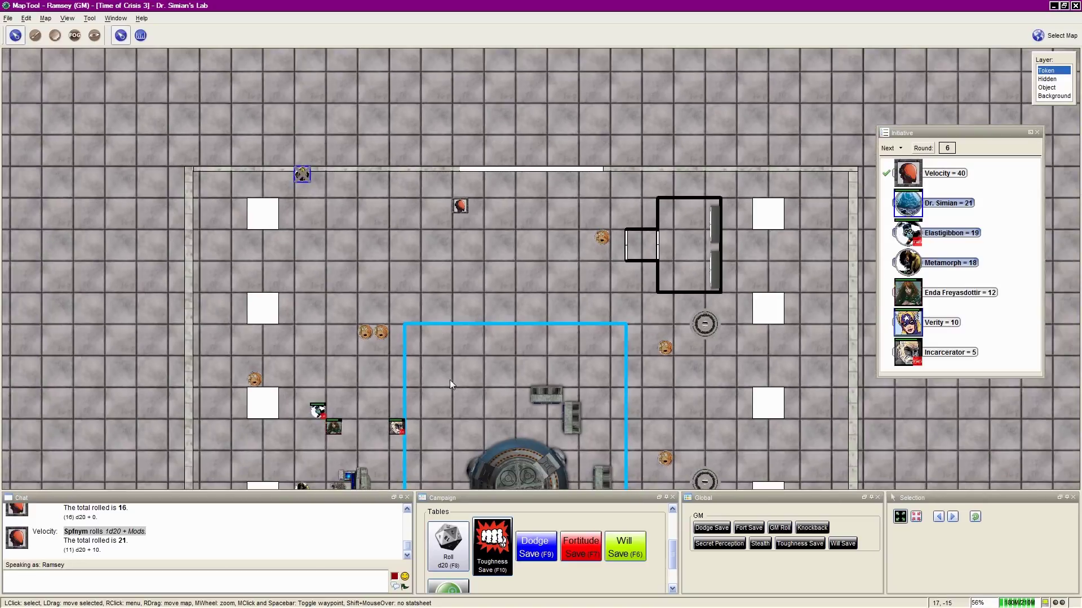
drag(450, 379, 440, 341)
scroll(440, 341, up, 2)
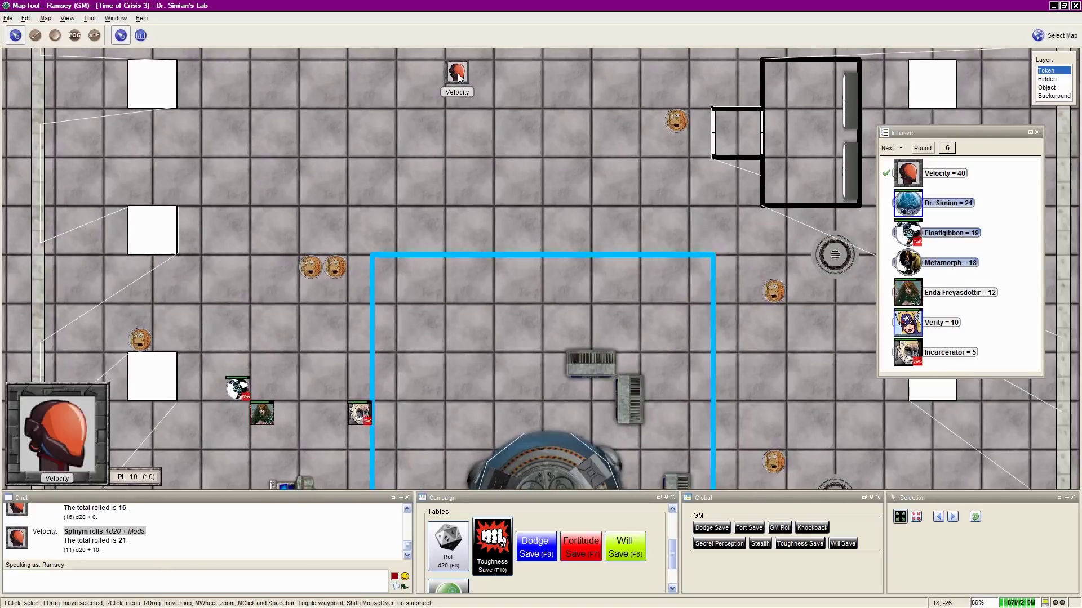
scroll(457, 205, down, 2)
scroll(449, 159, up, 2)
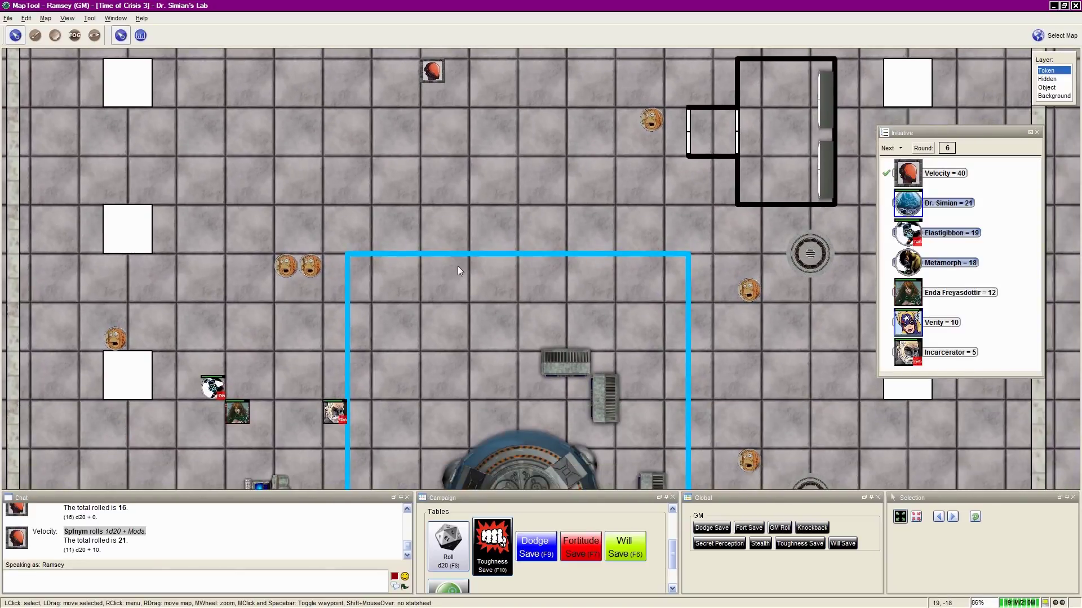
drag(458, 266, 439, 211)
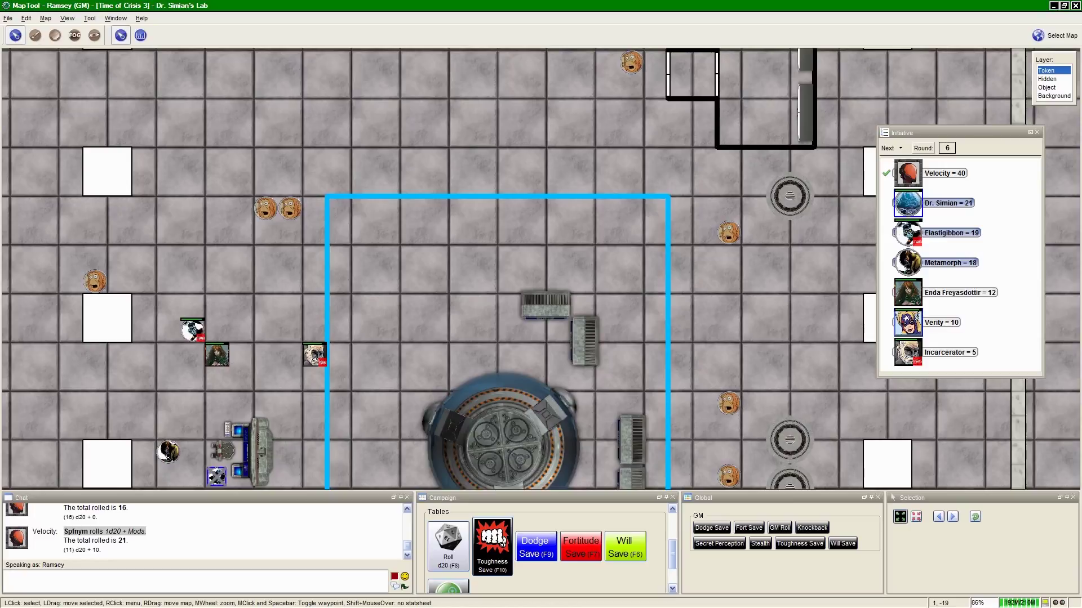
drag(470, 214, 449, 404)
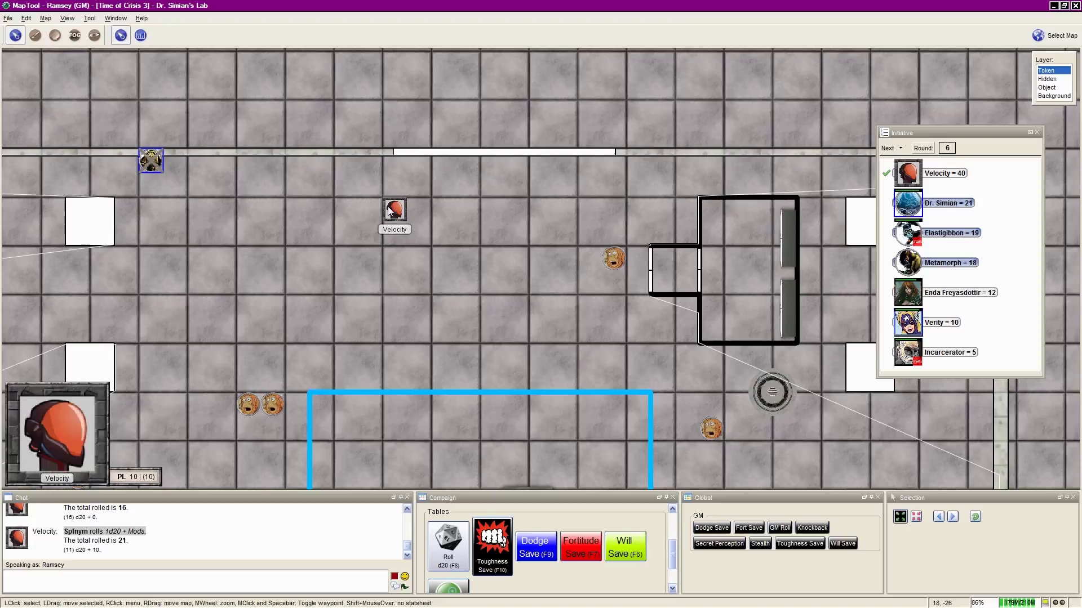
drag(396, 309, 413, 274)
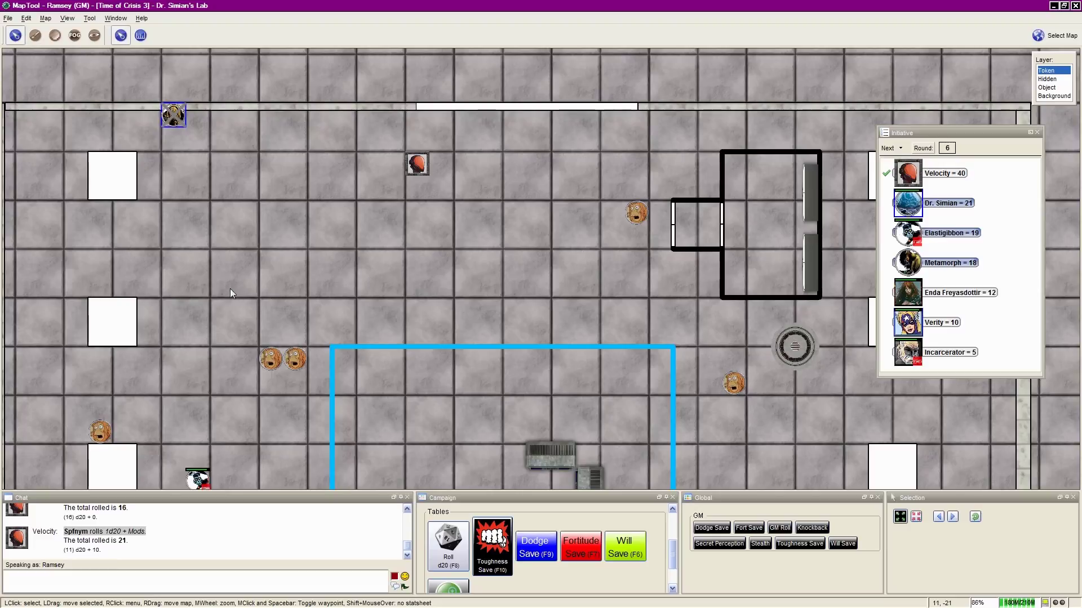
drag(230, 288, 331, 168)
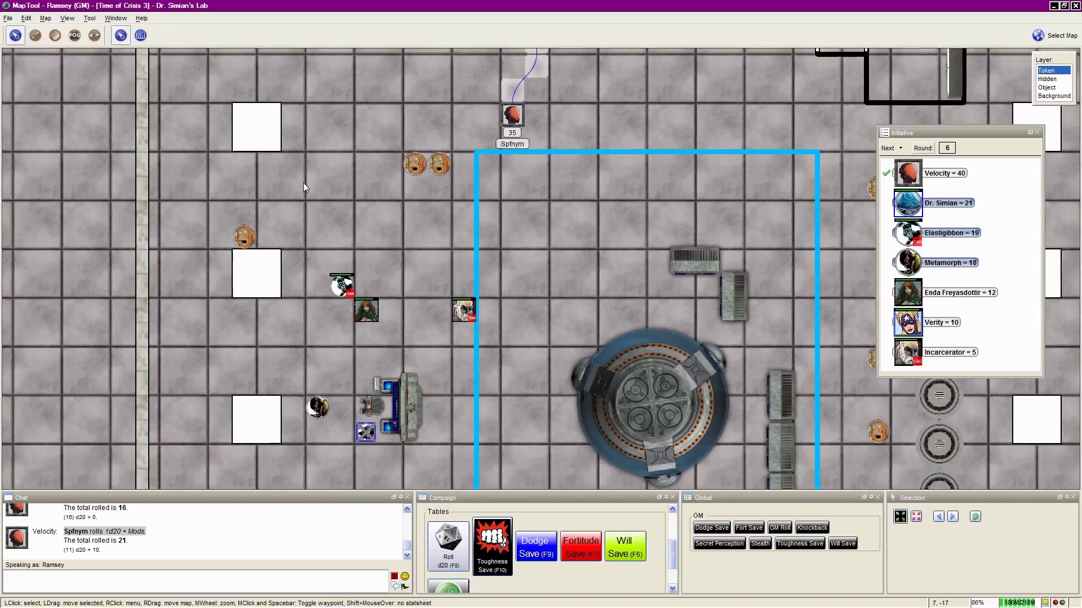
drag(283, 267, 306, 170)
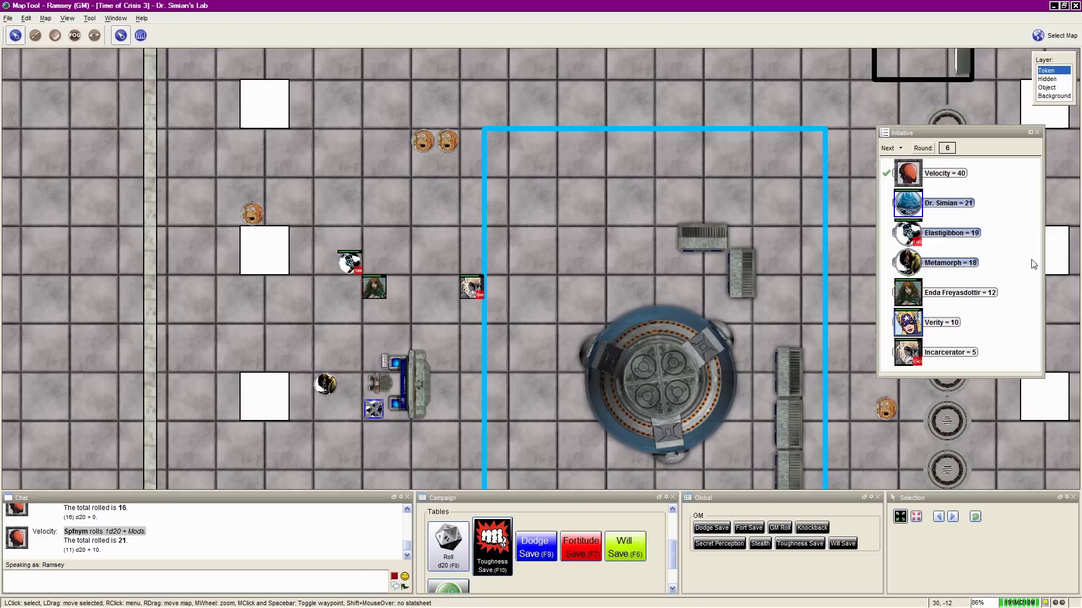
click(887, 148)
click(888, 149)
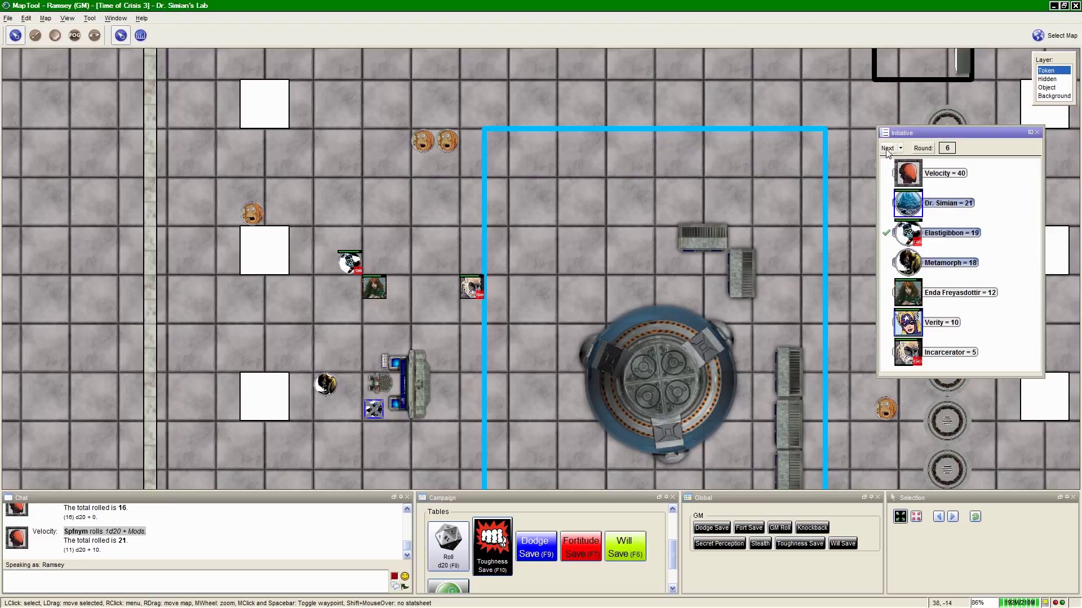
click(888, 149)
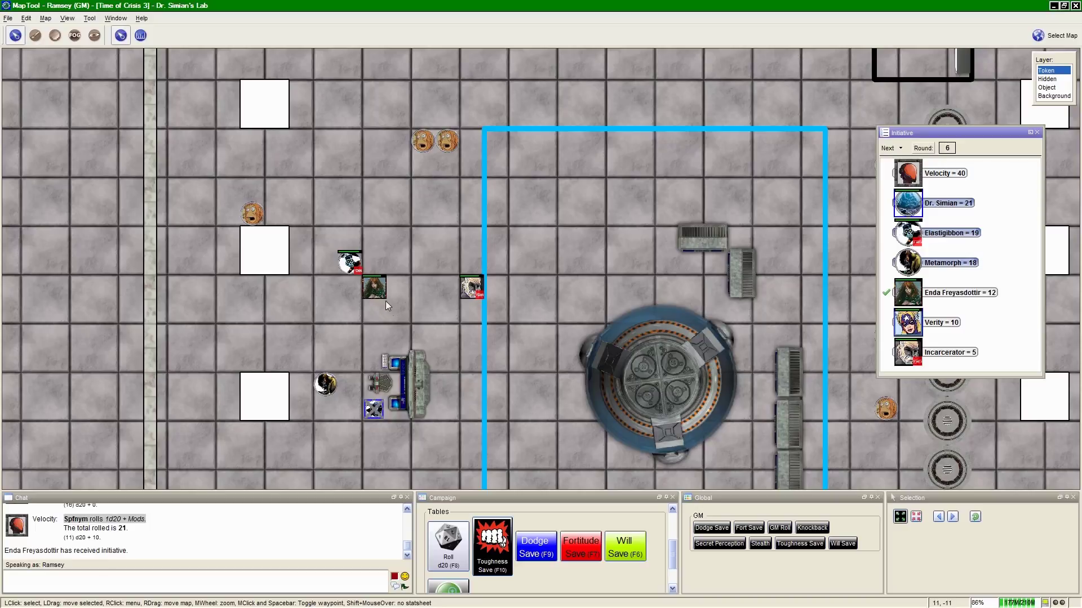
scroll(406, 300, up, 2)
scroll(406, 300, up, 2)
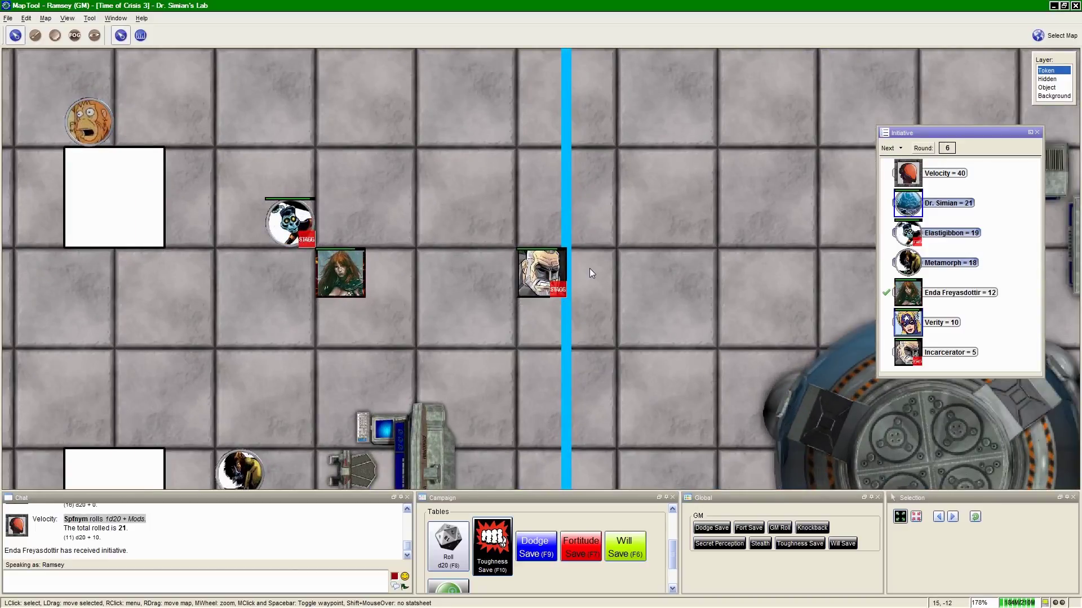
drag(591, 272, 440, 294)
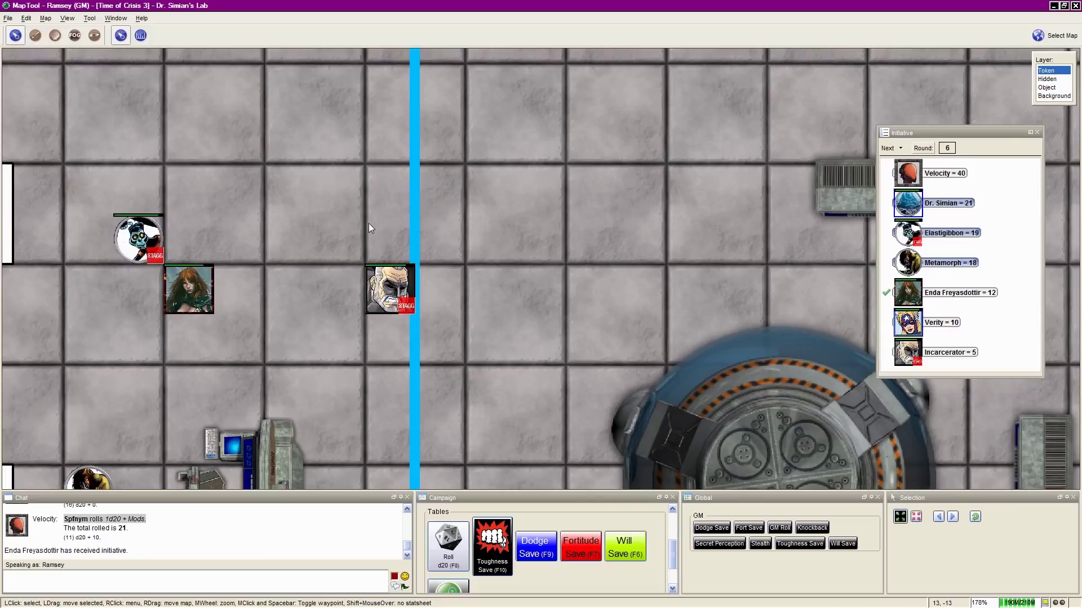
click(395, 307)
drag(315, 254, 323, 365)
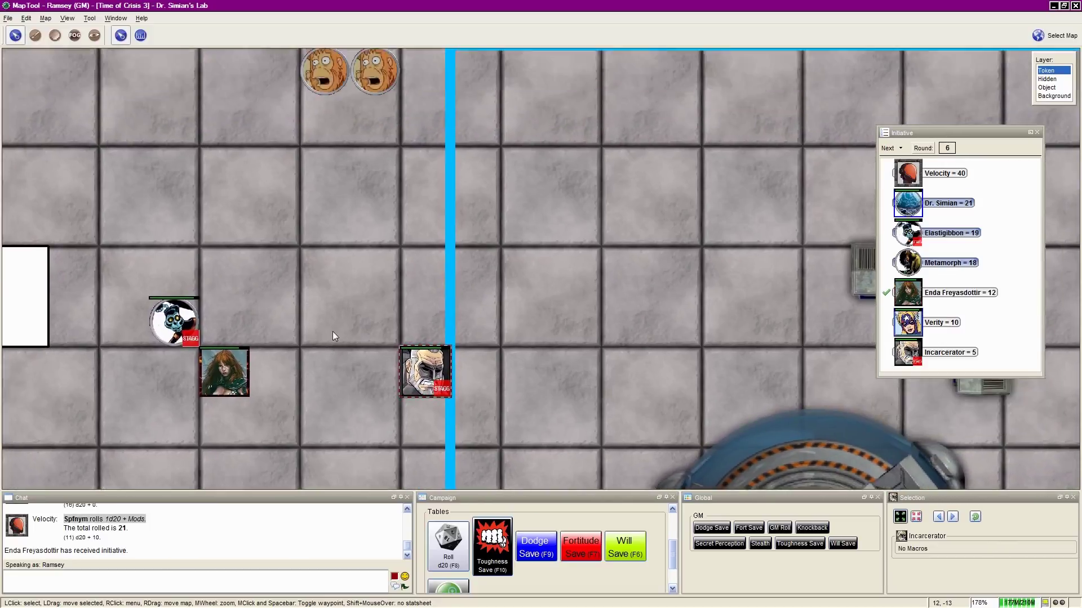
scroll(324, 365, down, 4)
scroll(405, 365, down, 3)
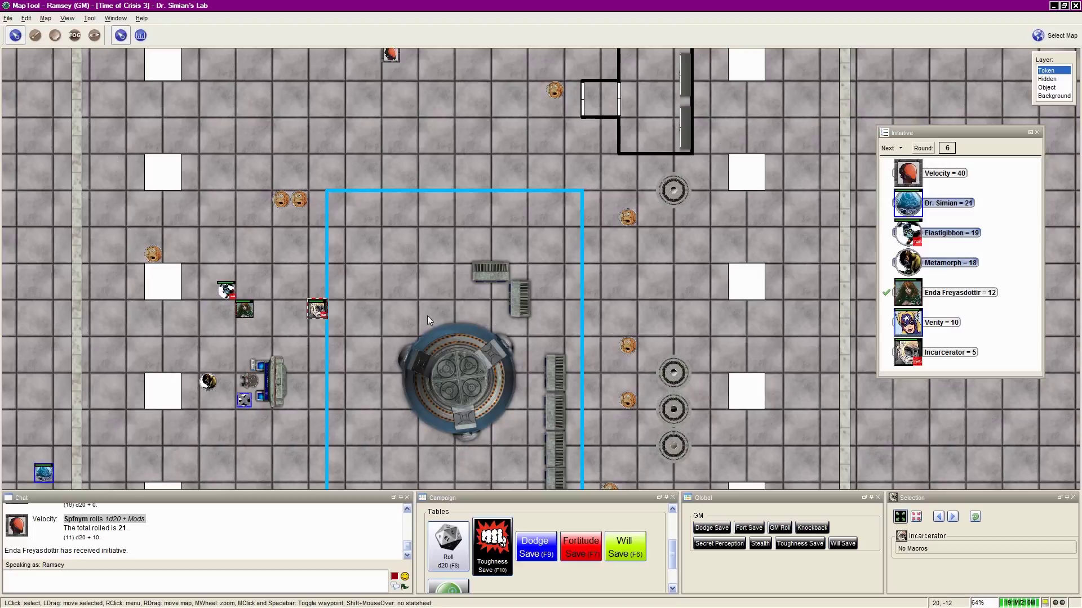
scroll(304, 284, up, 2)
scroll(338, 271, up, 2)
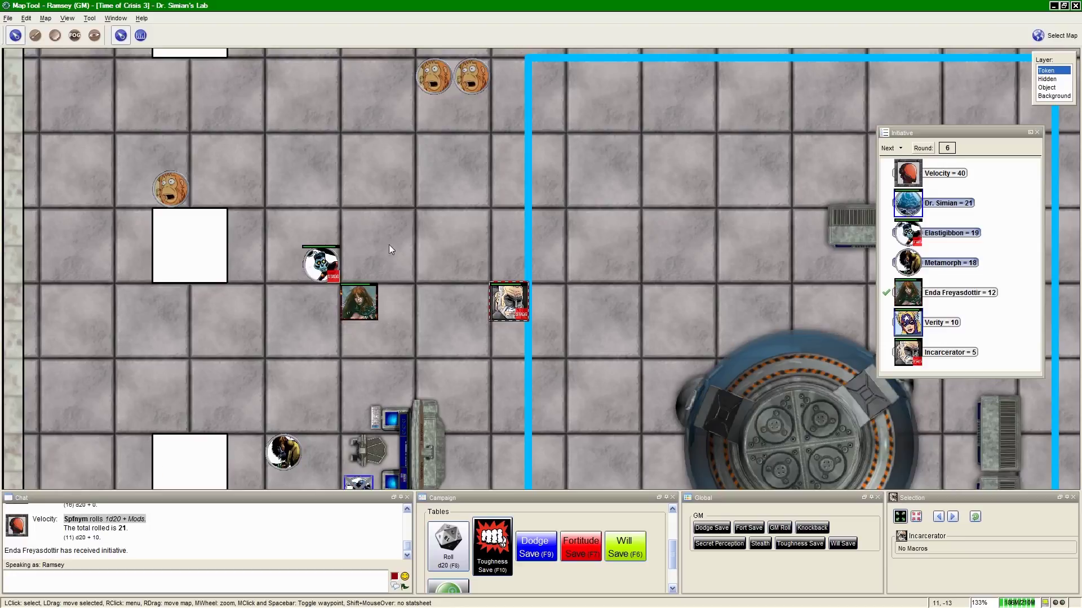
drag(389, 244, 327, 300)
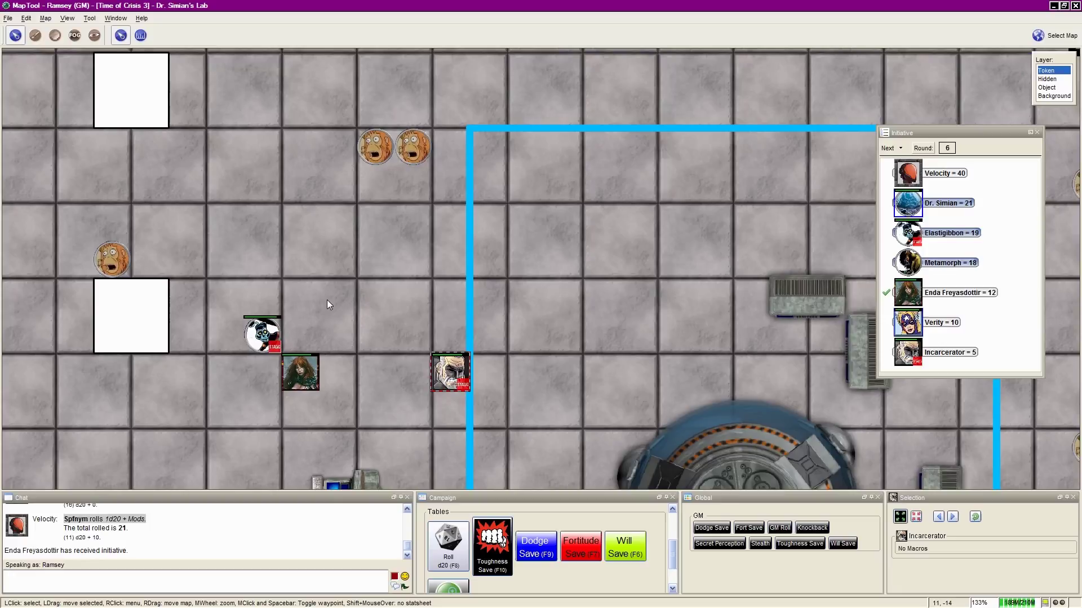
drag(193, 274, 238, 121)
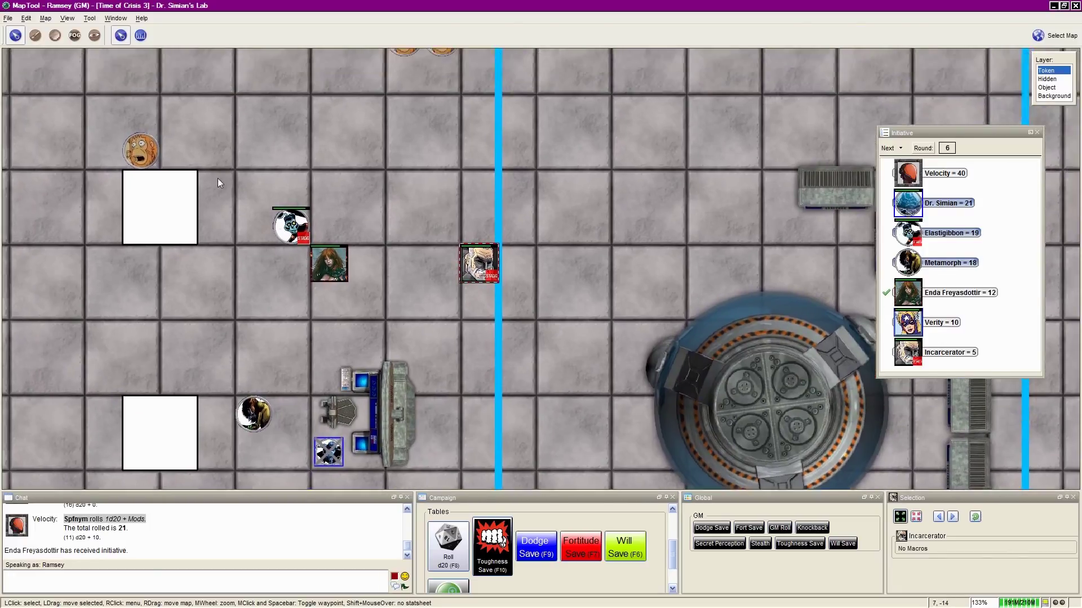
drag(218, 179, 254, 214)
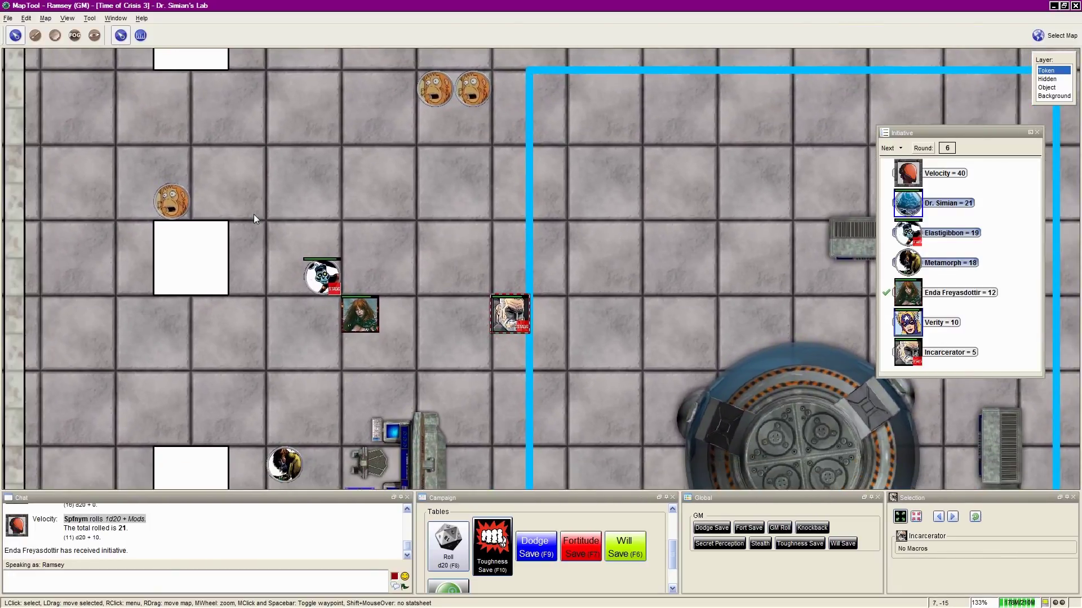
drag(393, 251, 320, 205)
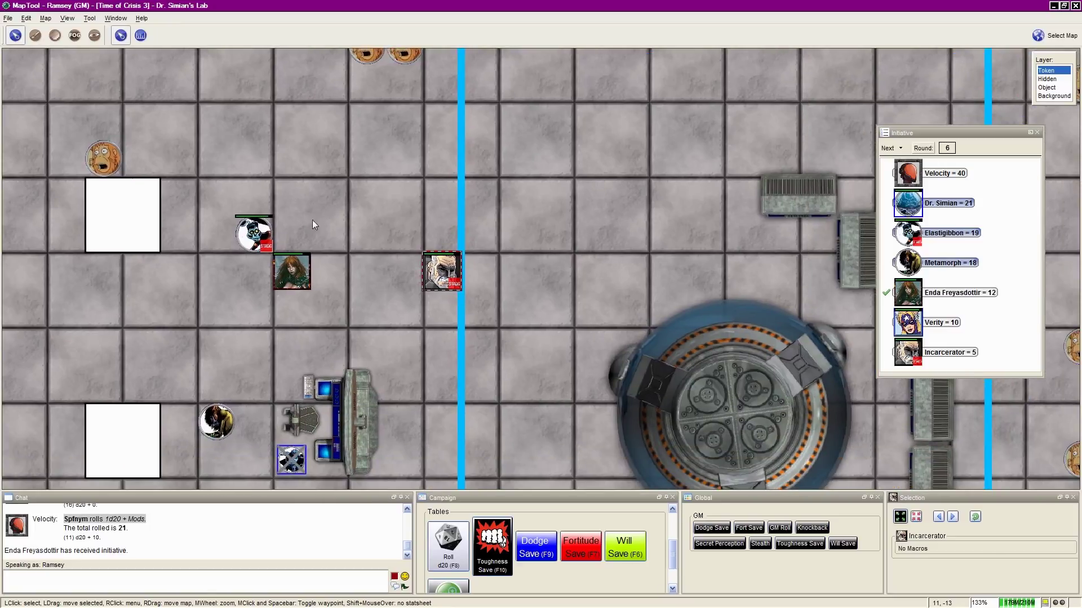
mouse_move(360, 315)
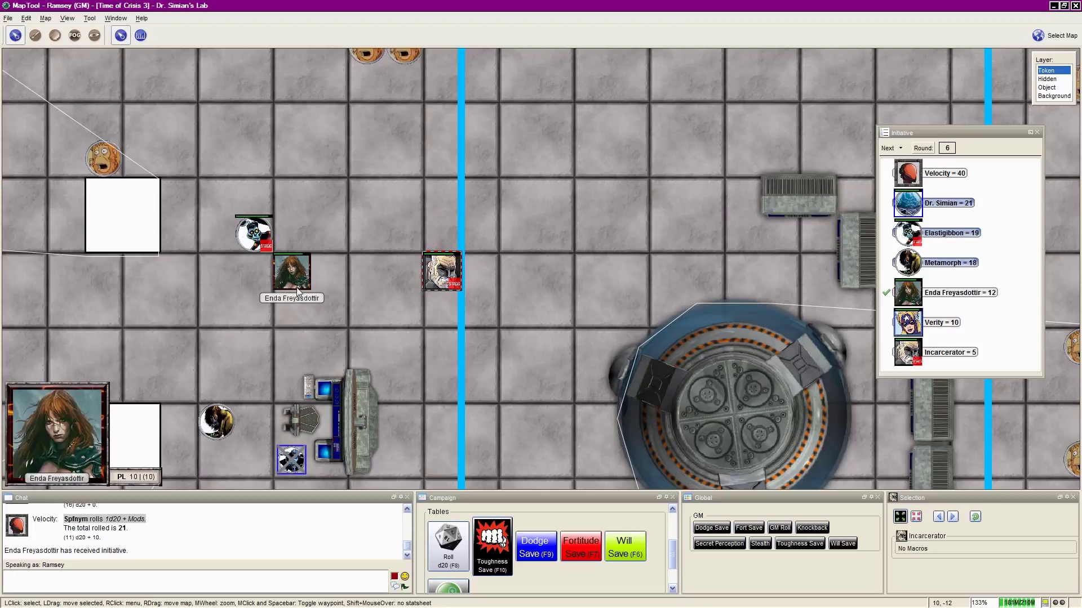
mouse_move(334, 314)
mouse_down()
mouse_move(264, 281)
mouse_move(250, 237)
mouse_move(287, 288)
mouse_up()
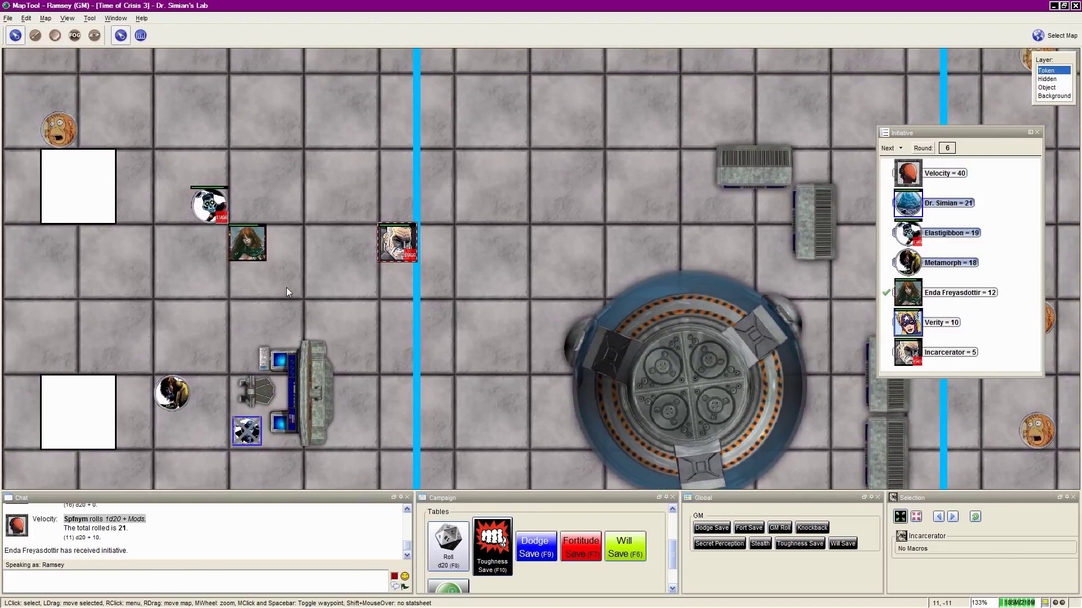
mouse_move(287, 287)
mouse_down()
mouse_move(195, 227)
mouse_move(269, 264)
mouse_up()
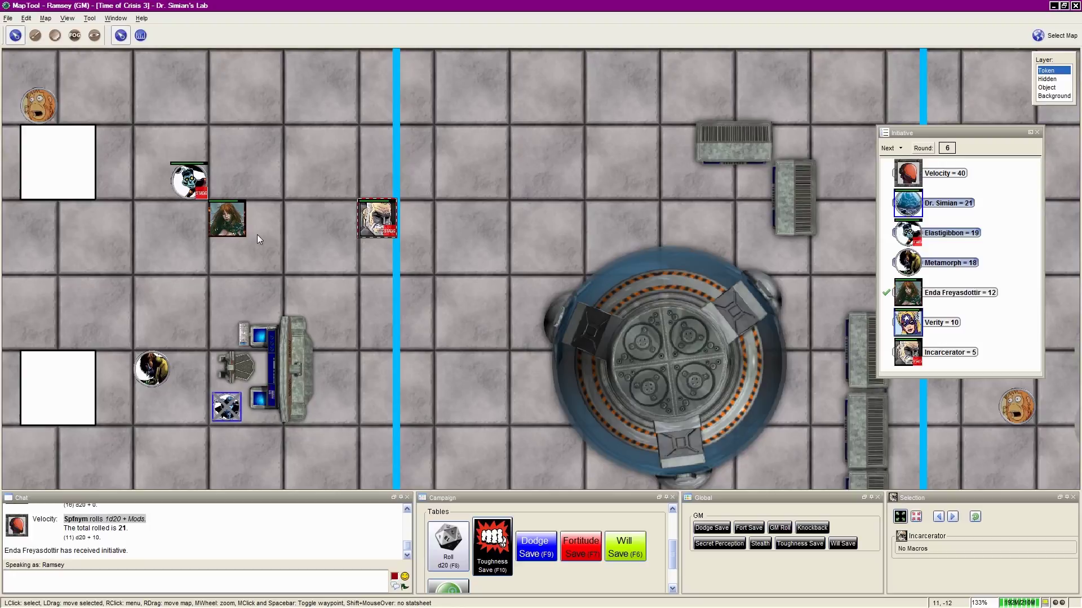
mouse_move(258, 234)
mouse_down()
mouse_move(287, 194)
mouse_move(346, 296)
mouse_move(317, 274)
mouse_up()
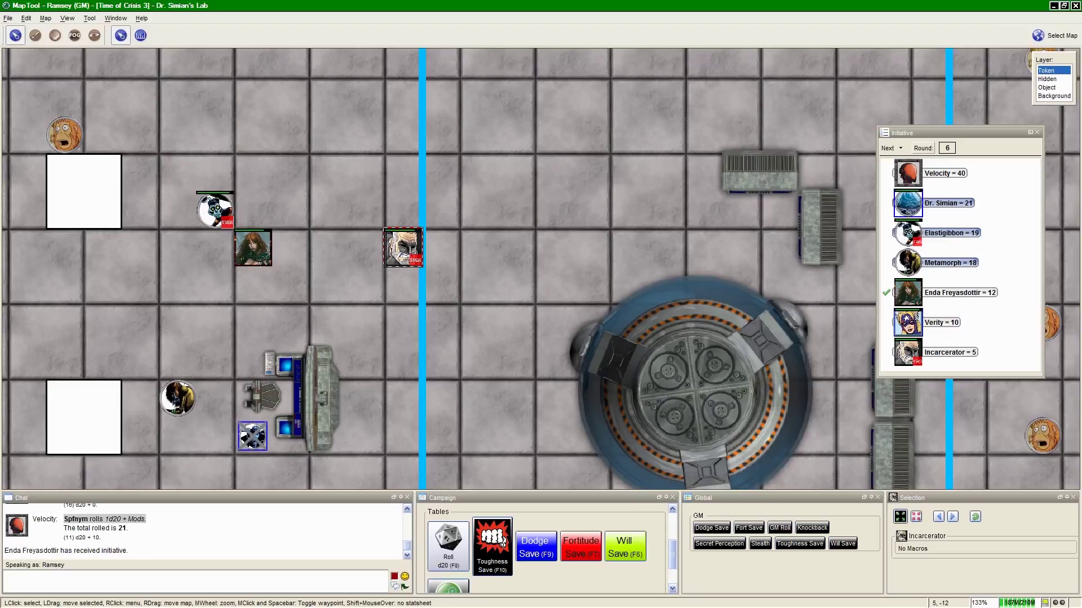
Deselect Incarcerator, advance initiative to Verity, and frame her among the monkey scientists.
click(657, 248)
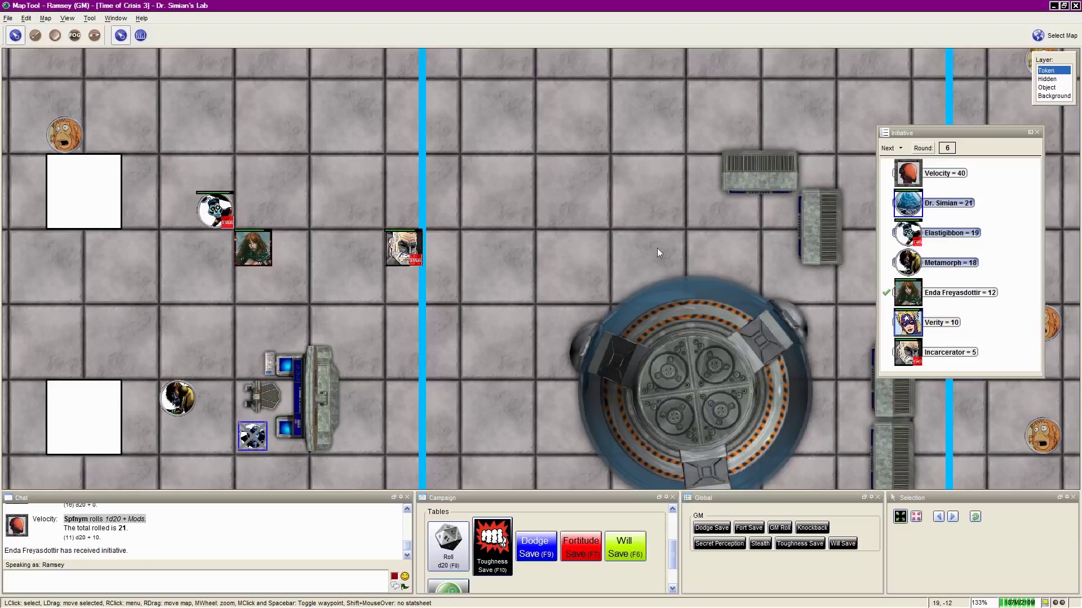
click(887, 149)
scroll(534, 129, down, 3)
scroll(379, 307, down, 3)
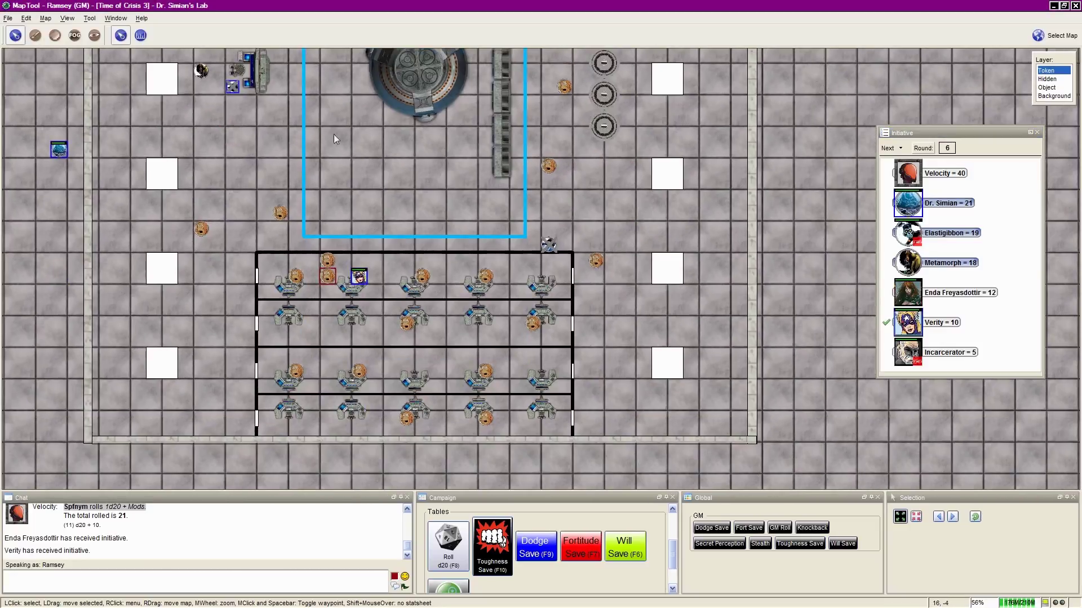
scroll(343, 279, up, 3)
scroll(330, 271, up, 3)
scroll(321, 262, up, 2)
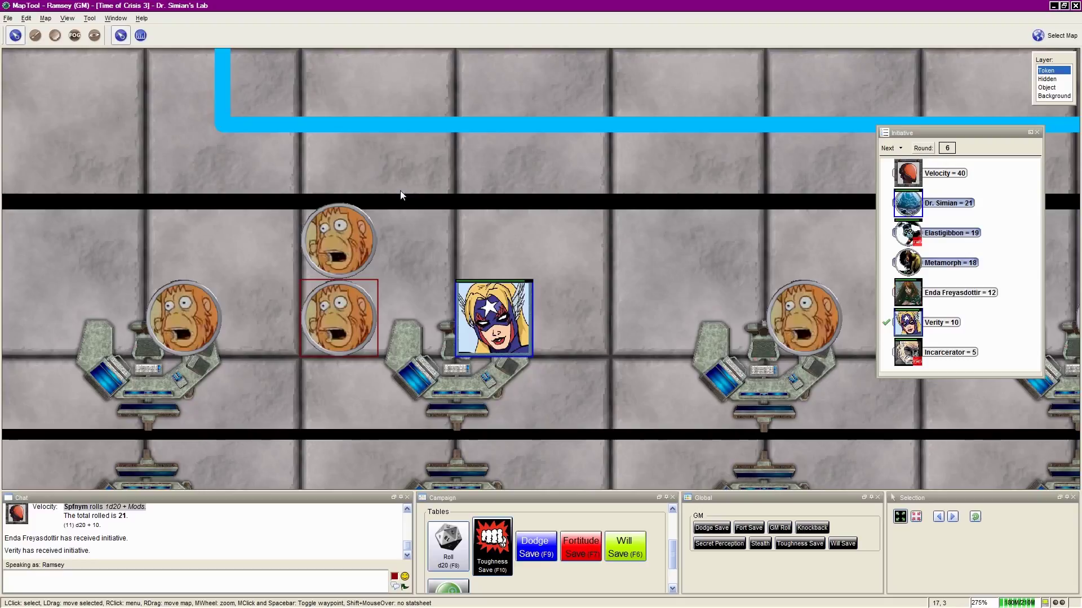
drag(400, 193, 448, 209)
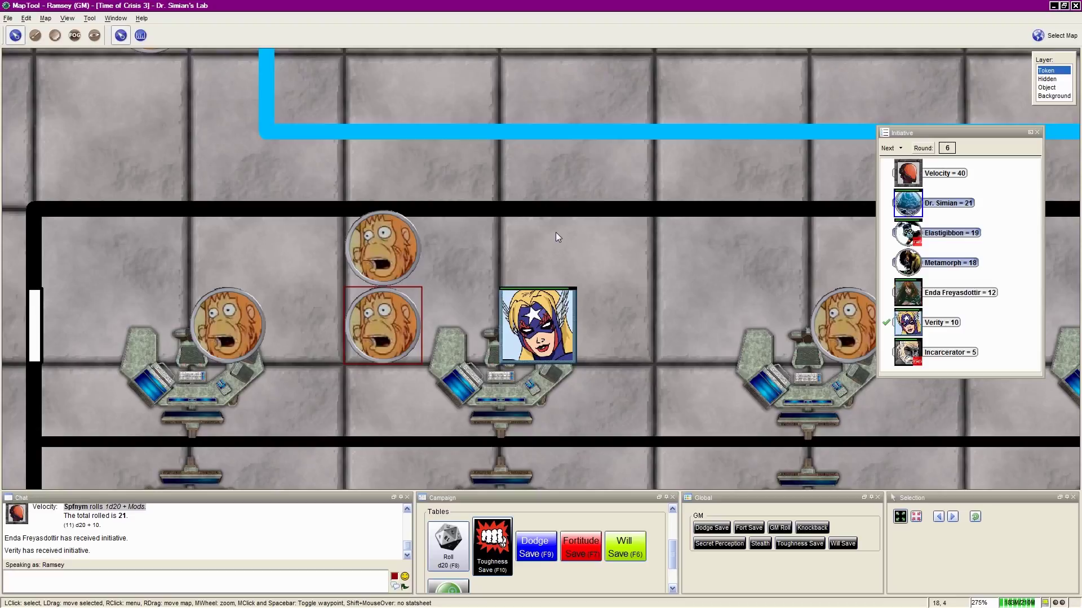
click(537, 325)
scroll(537, 326, up, 4)
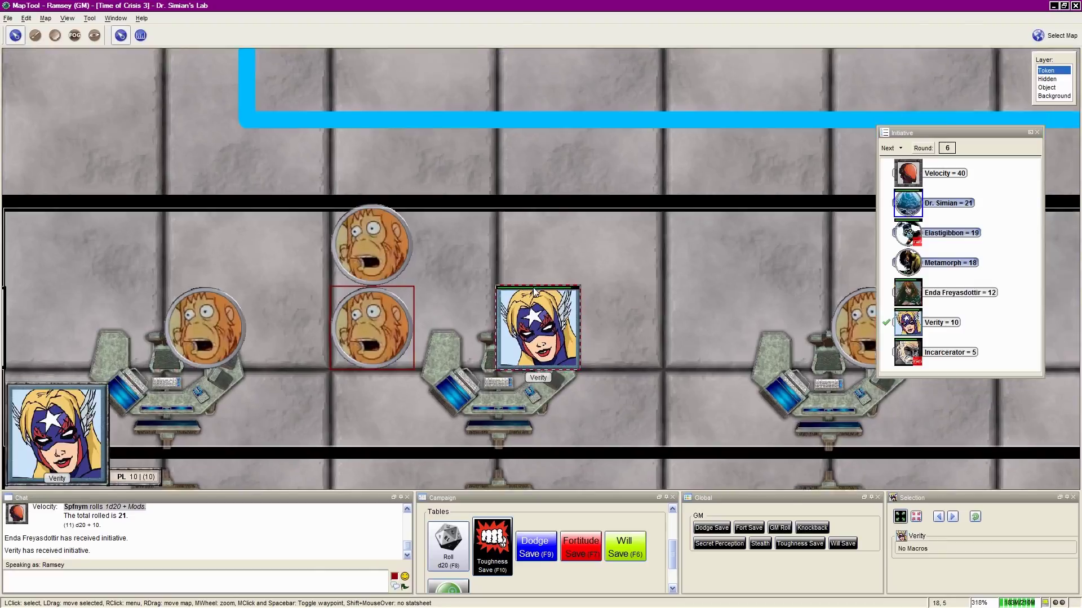
scroll(537, 265, down, 5)
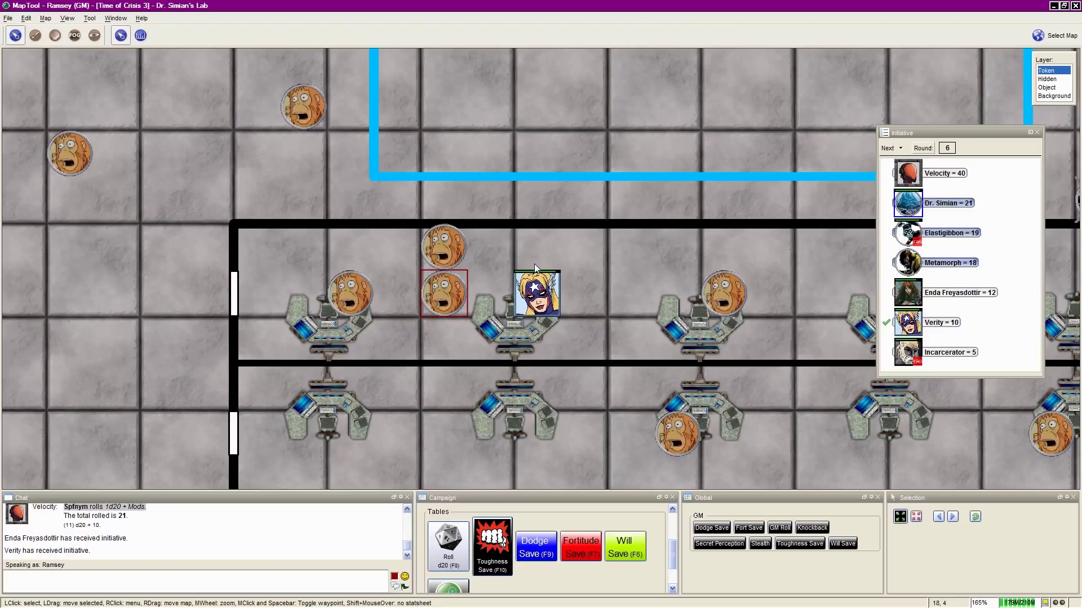
scroll(555, 176, down, 1)
right_click(555, 175)
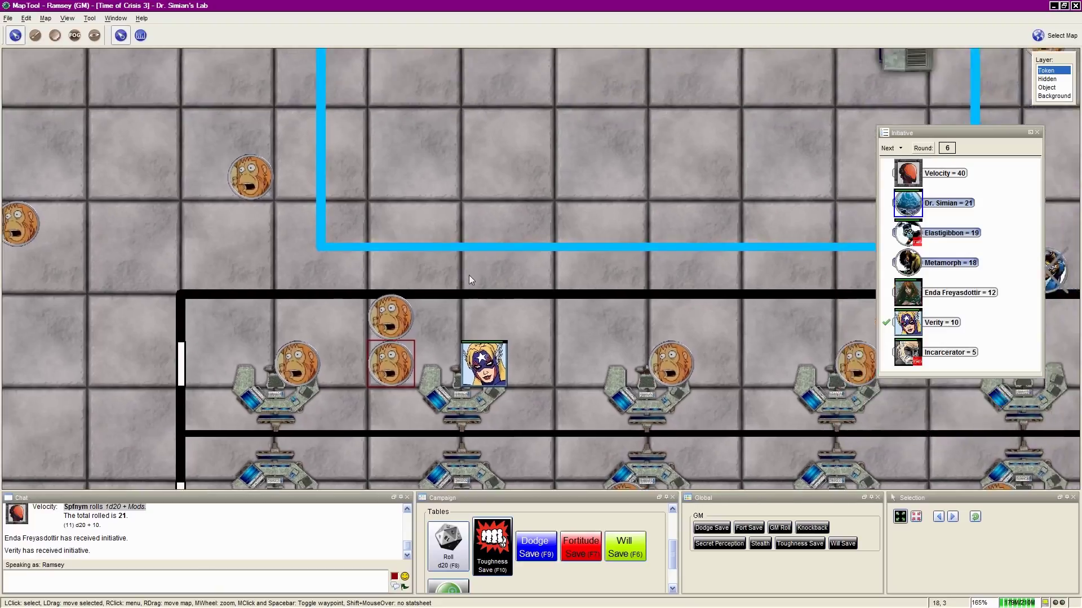
scroll(454, 290, down, 4)
scroll(478, 290, up, 3)
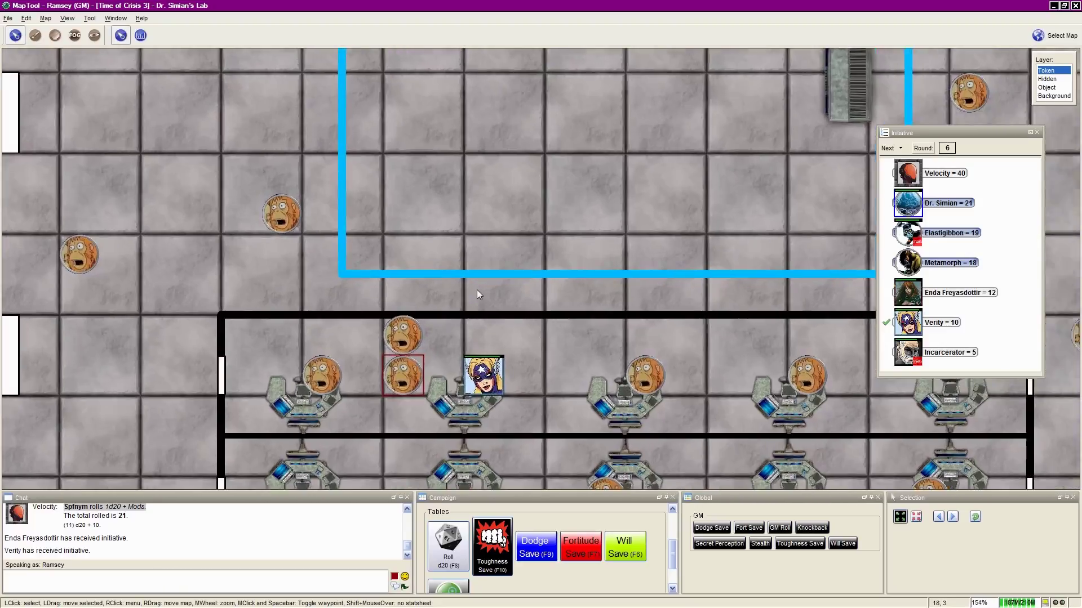
scroll(494, 261, up, 2)
mouse_move(494, 261)
mouse_down()
mouse_move(490, 220)
mouse_move(315, 248)
mouse_up()
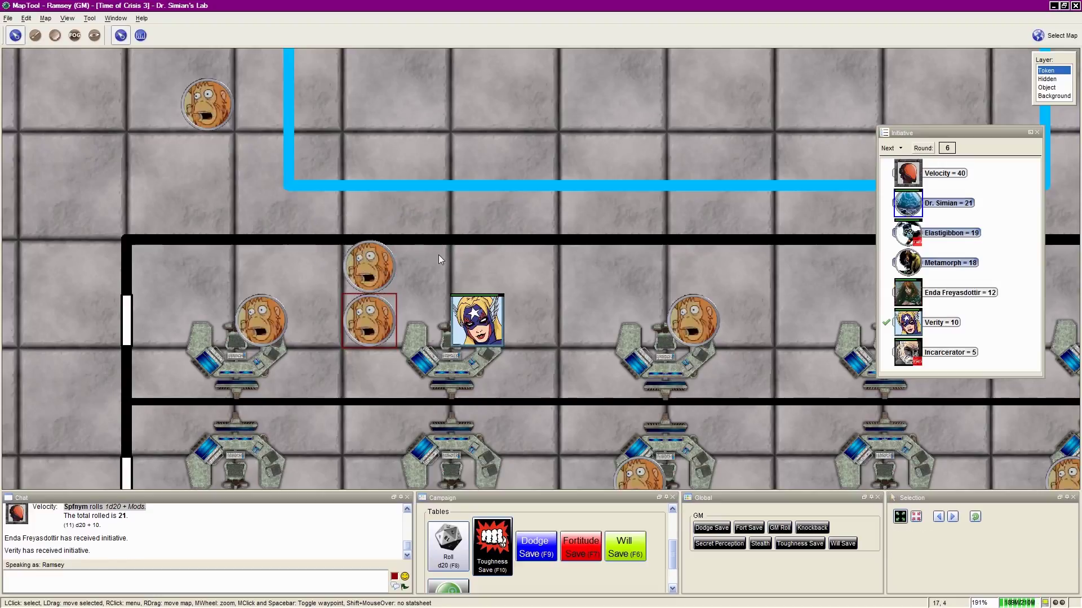
drag(517, 271, 371, 292)
scroll(349, 297, down, 4)
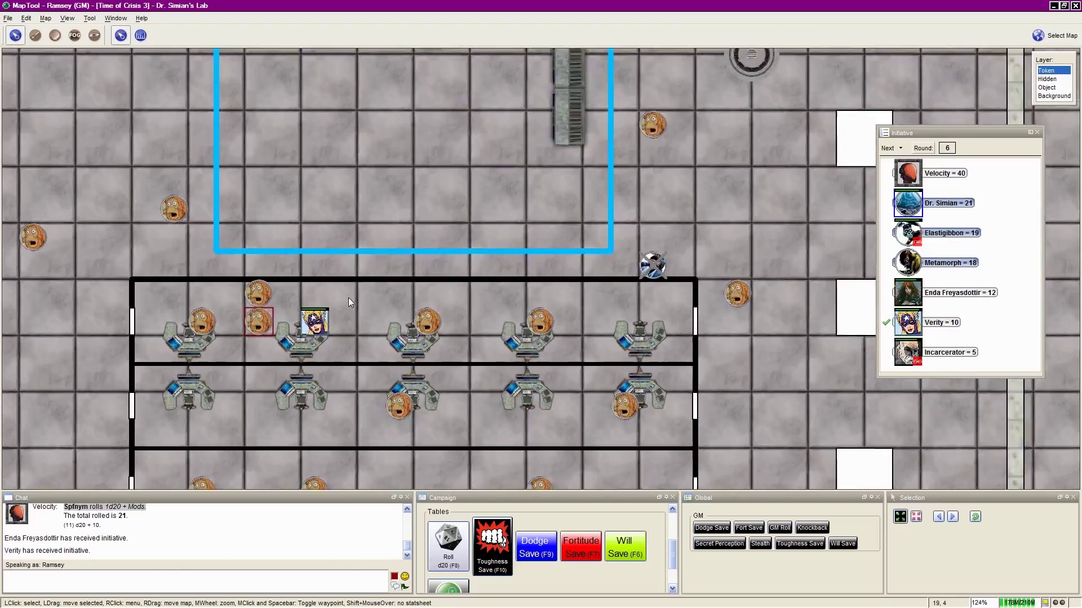
scroll(349, 298, up, 2)
drag(349, 298, 438, 287)
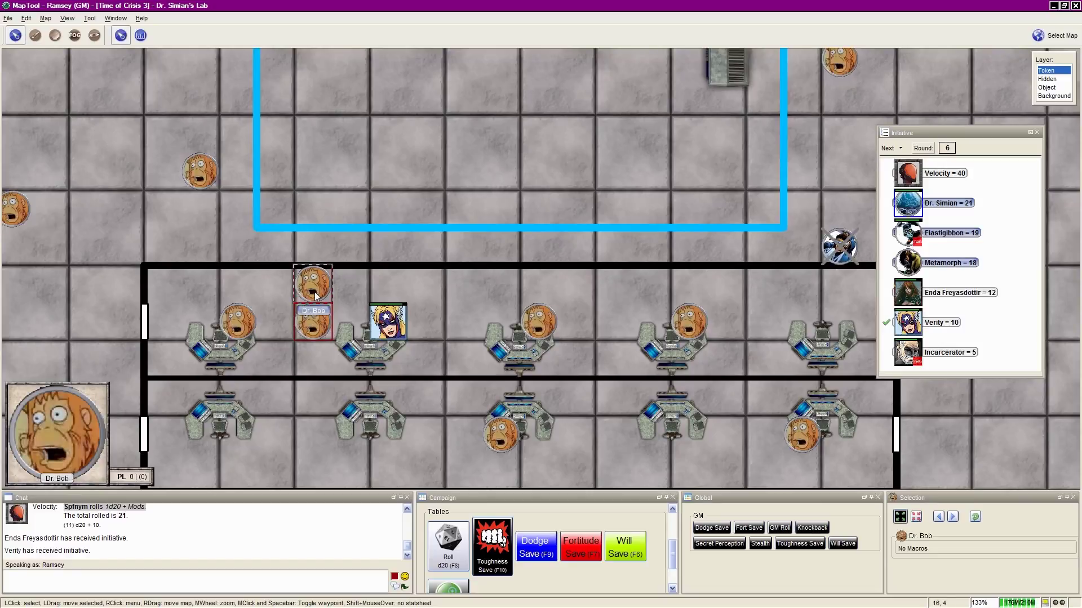
Box-select Dr. Bob and Steve, the two monkey scientists beside Verity.
drag(283, 257, 342, 357)
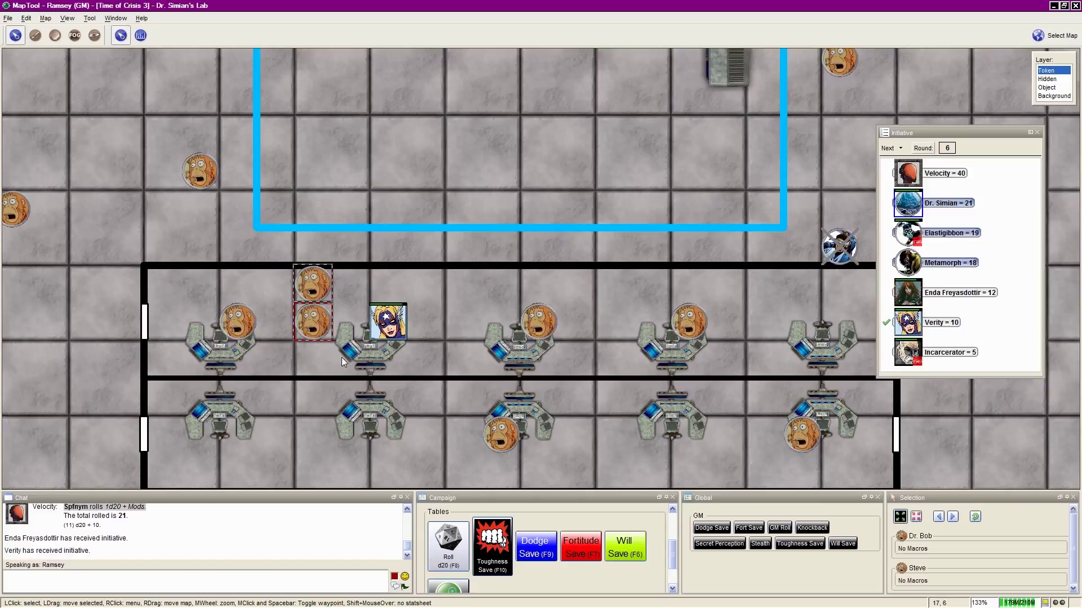
scroll(339, 354, up, 3)
scroll(298, 267, up, 2)
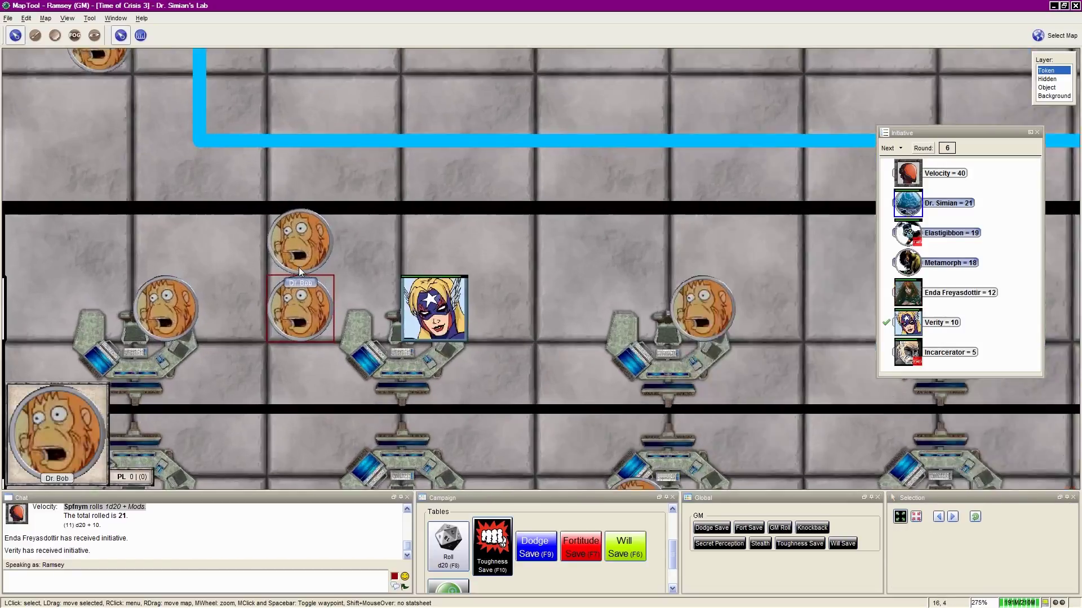
scroll(299, 267, up, 2)
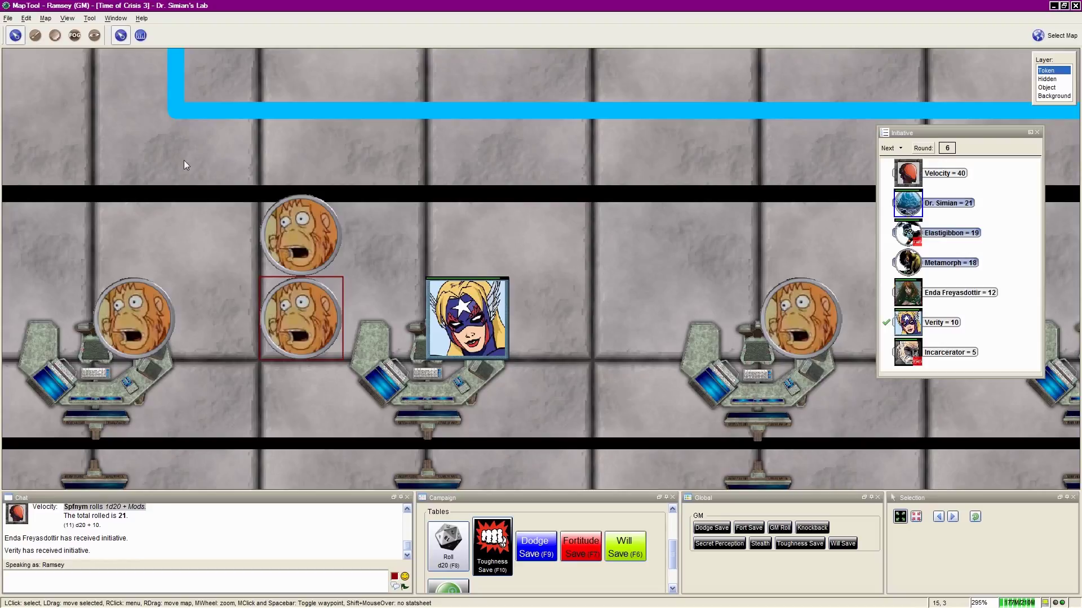
drag(207, 123, 275, 183)
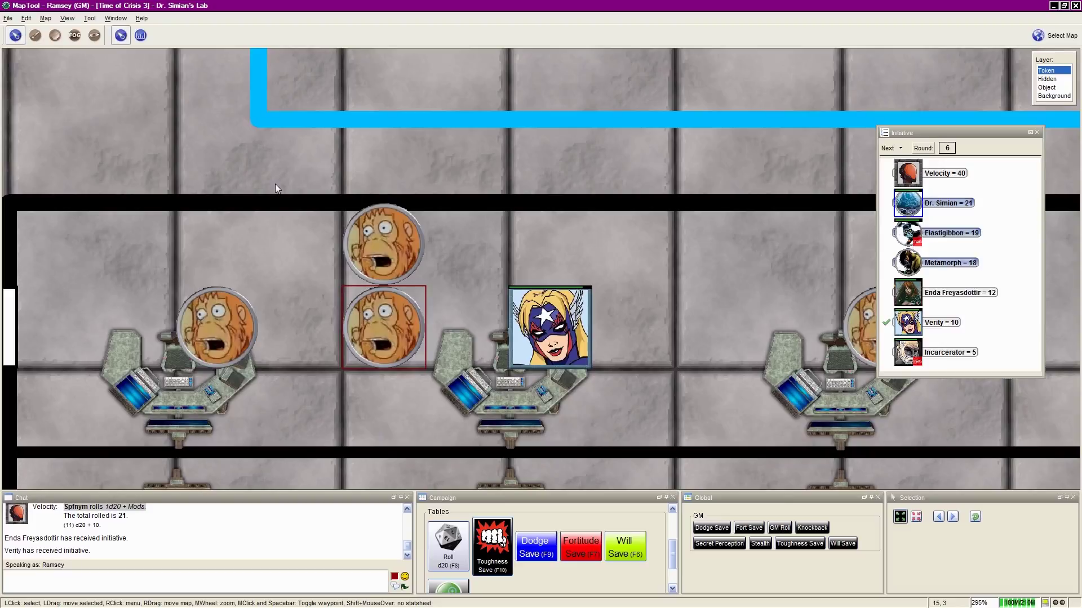
drag(275, 183, 311, 155)
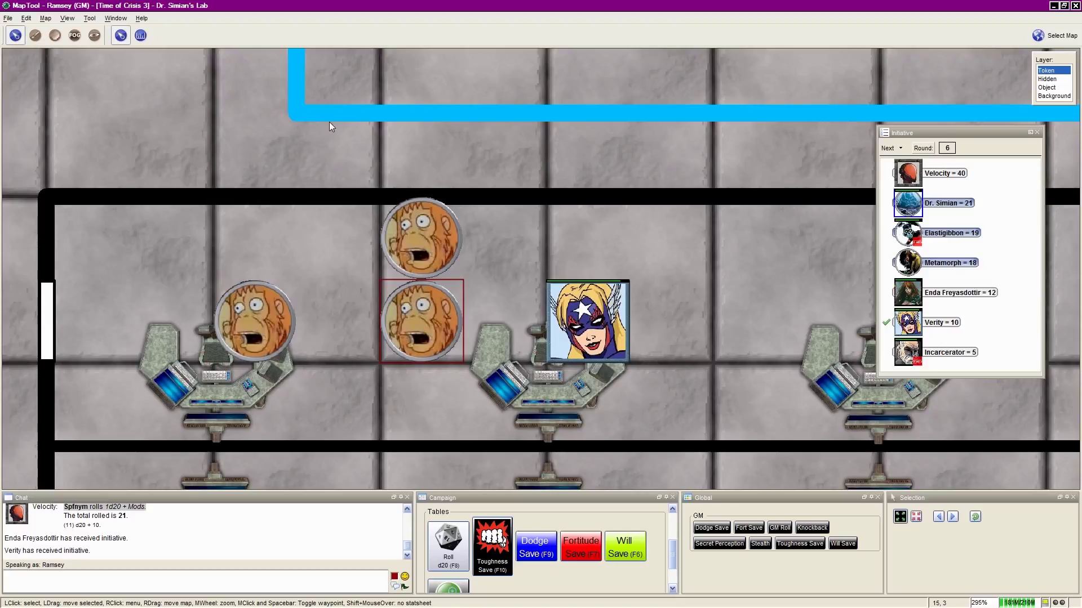
drag(327, 118, 511, 446)
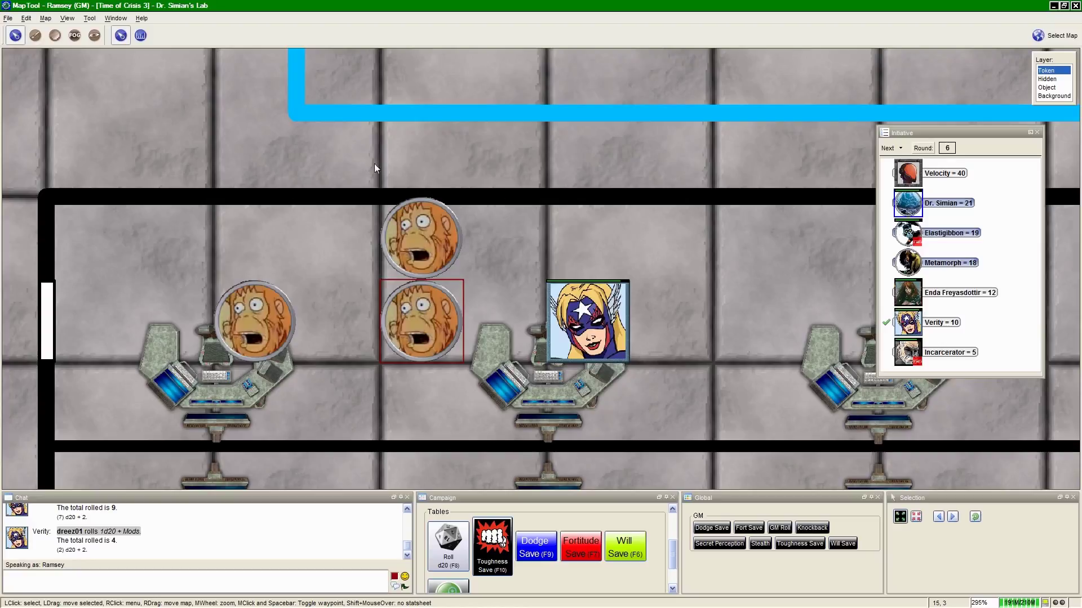
mouse_move(382, 160)
mouse_down()
mouse_move(427, 241)
mouse_move(531, 274)
mouse_up()
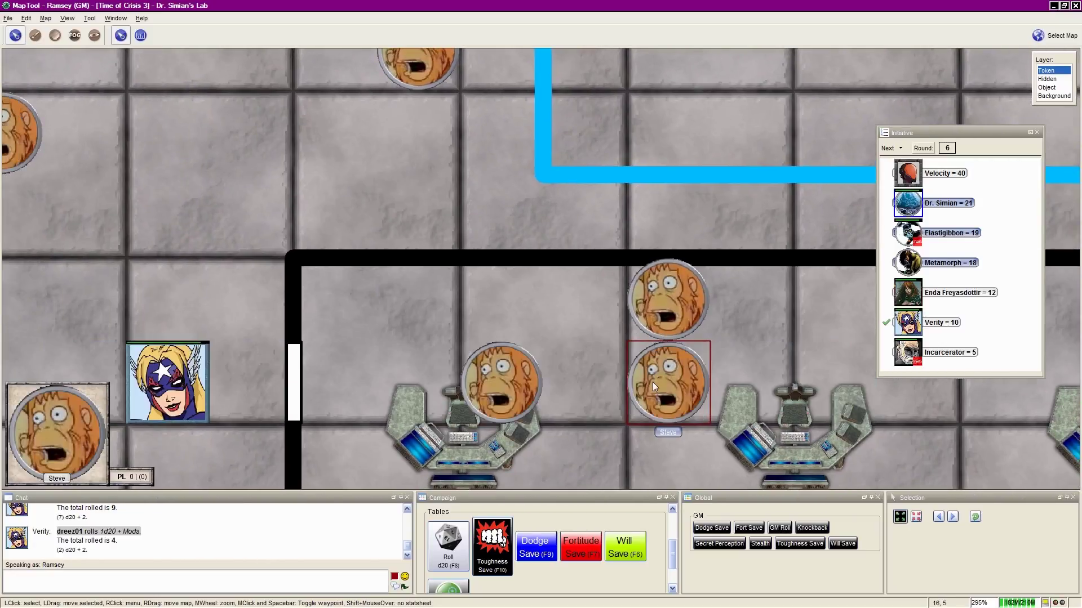
drag(614, 332, 704, 340)
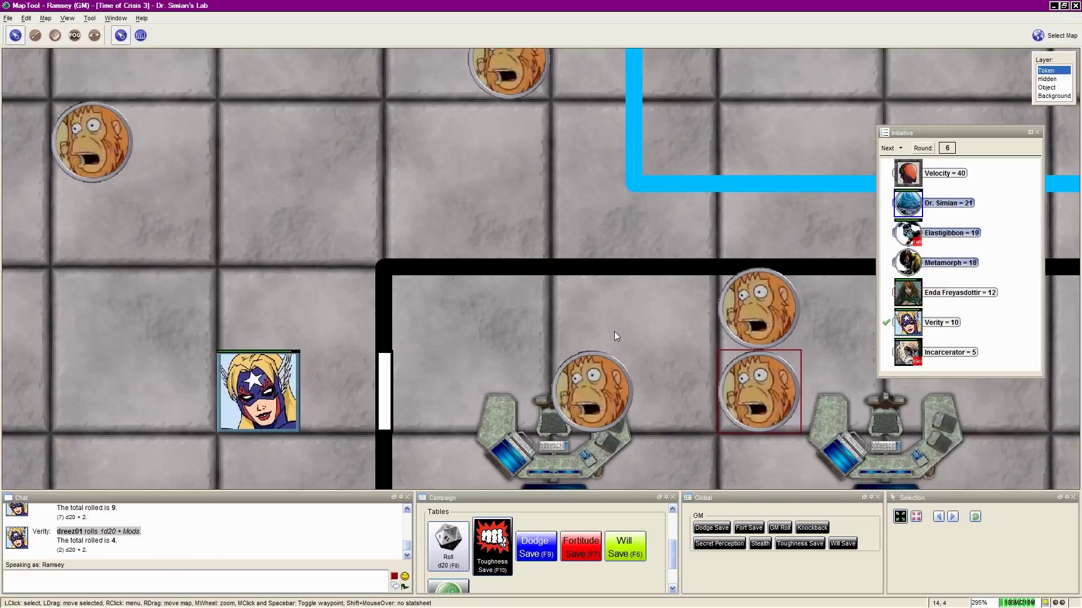
drag(758, 390, 343, 391)
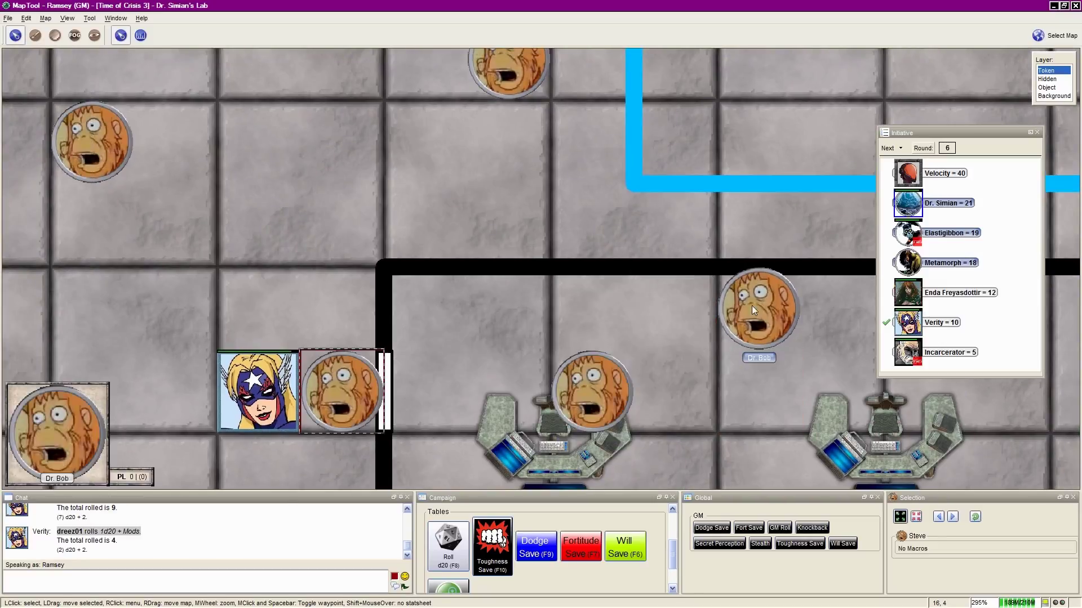
mouse_move(758, 309)
mouse_down()
mouse_move(341, 225)
mouse_move(412, 258)
mouse_up()
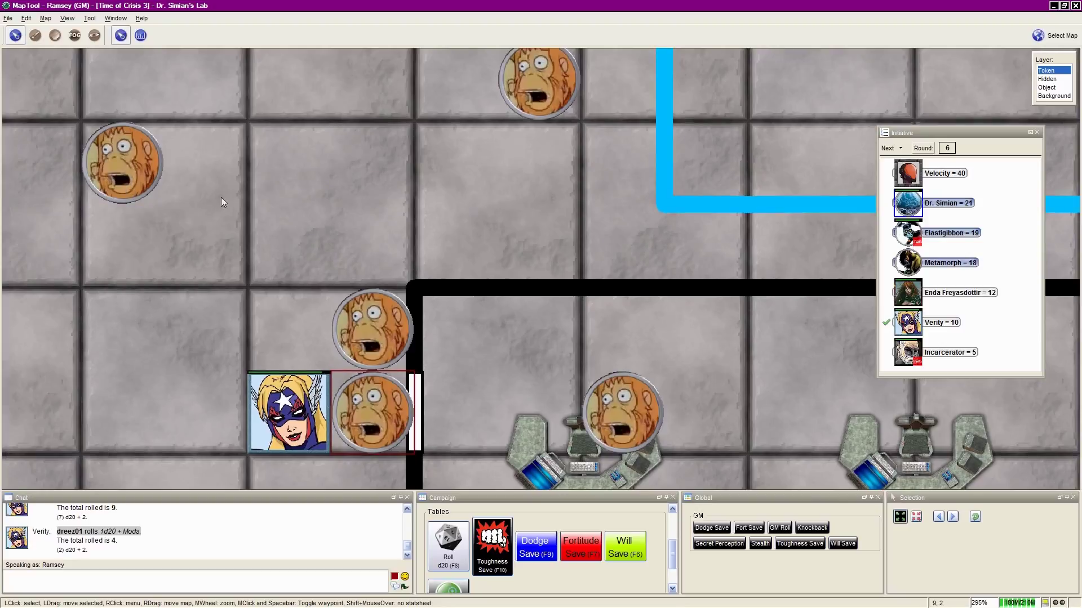
scroll(221, 196, down, 5)
scroll(203, 237, down, 3)
drag(210, 196, 229, 245)
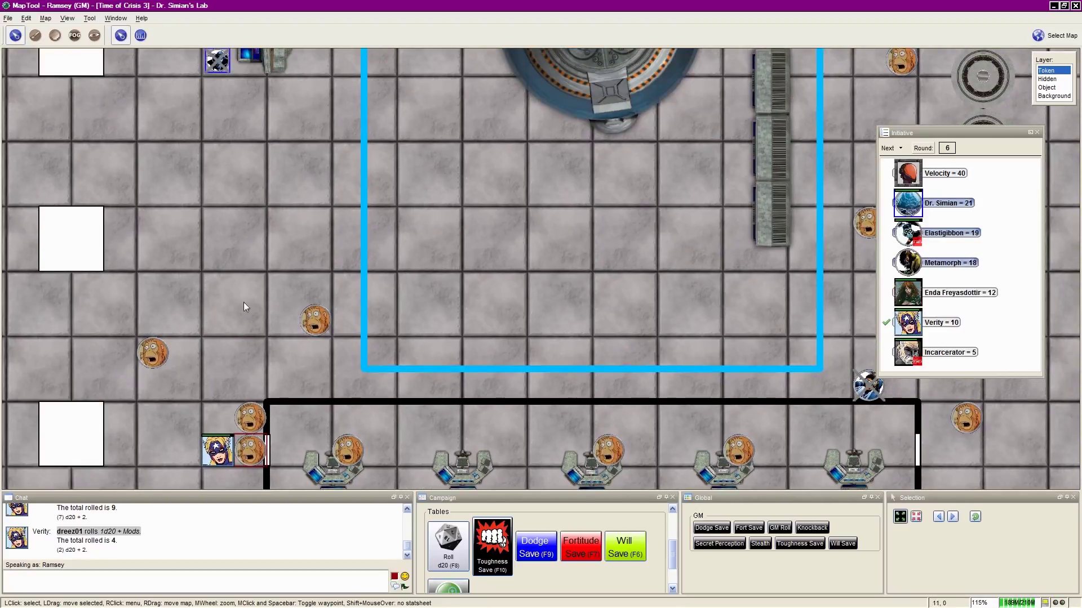
scroll(254, 280, down, 3)
scroll(231, 323, down, 2)
scroll(231, 323, up, 5)
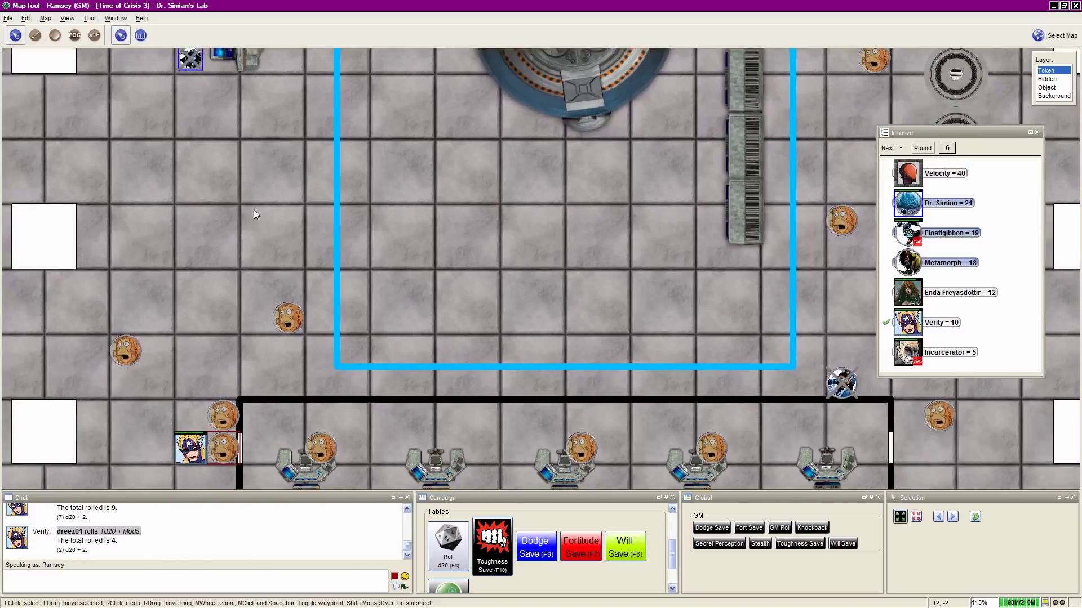
scroll(230, 325, up, 3)
scroll(221, 328, up, 3)
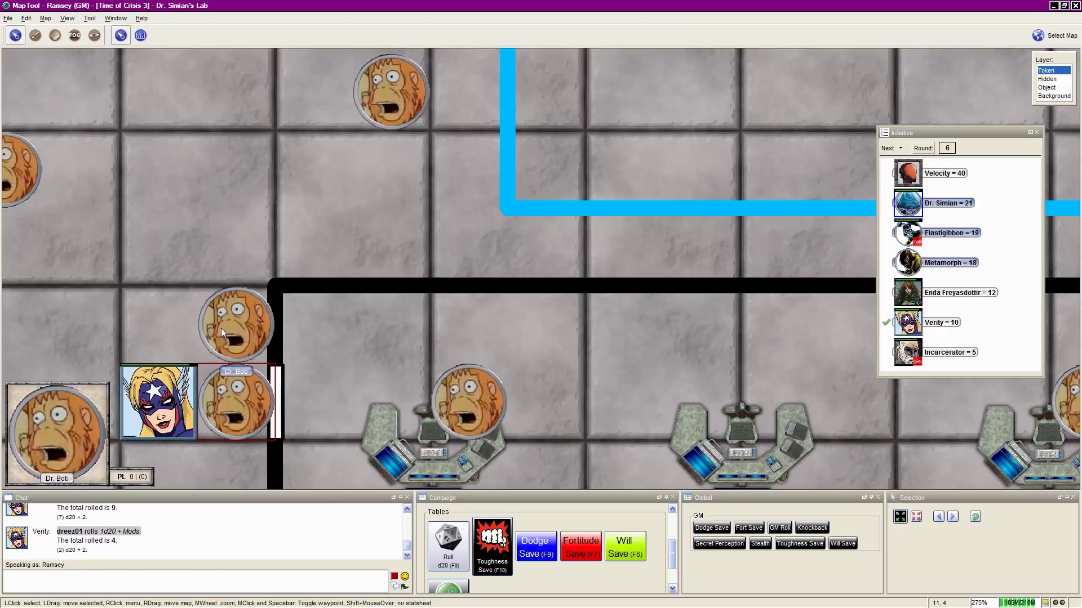
mouse_move(236, 404)
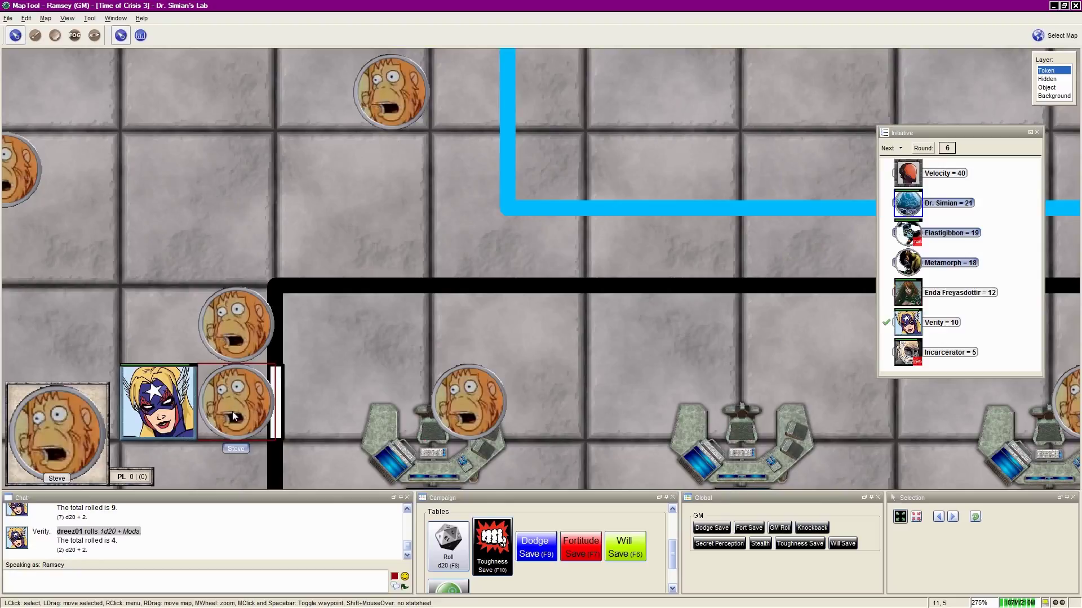
scroll(304, 338, down, 8)
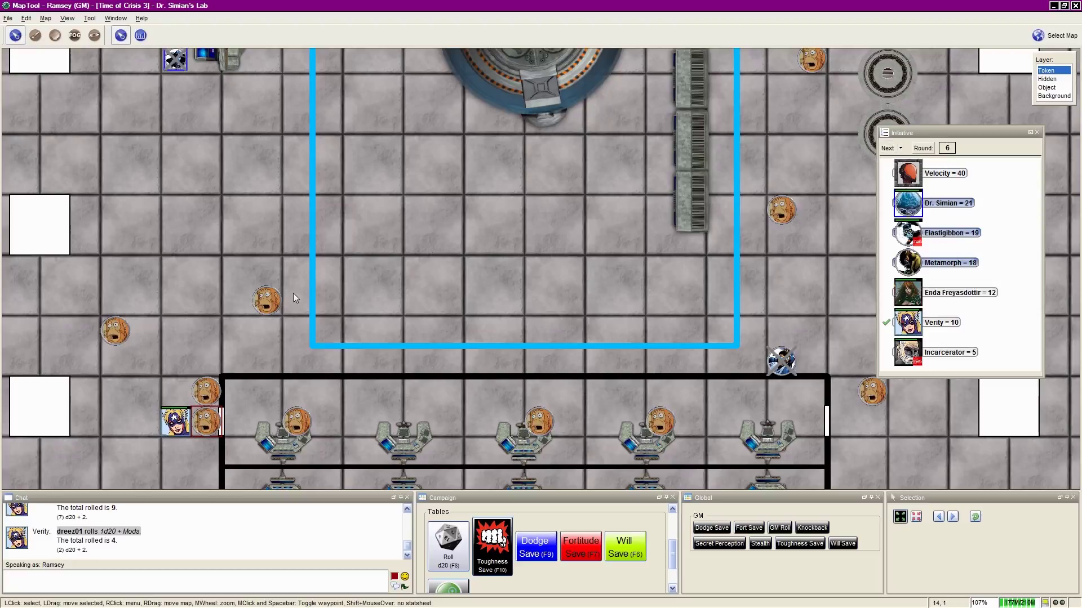
mouse_move(294, 294)
mouse_down()
mouse_move(335, 283)
mouse_move(341, 334)
mouse_move(351, 287)
mouse_move(342, 282)
mouse_move(334, 304)
mouse_up()
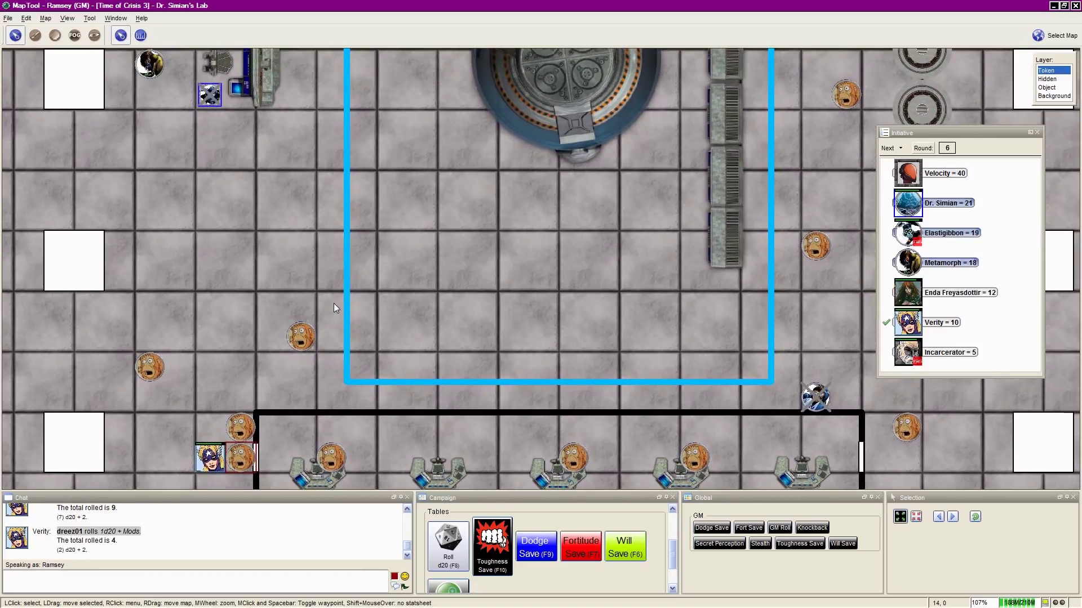
Advance initiative from Verity to Incarcerator and box-select Incarcerator's token.
click(886, 148)
drag(300, 170, 257, 444)
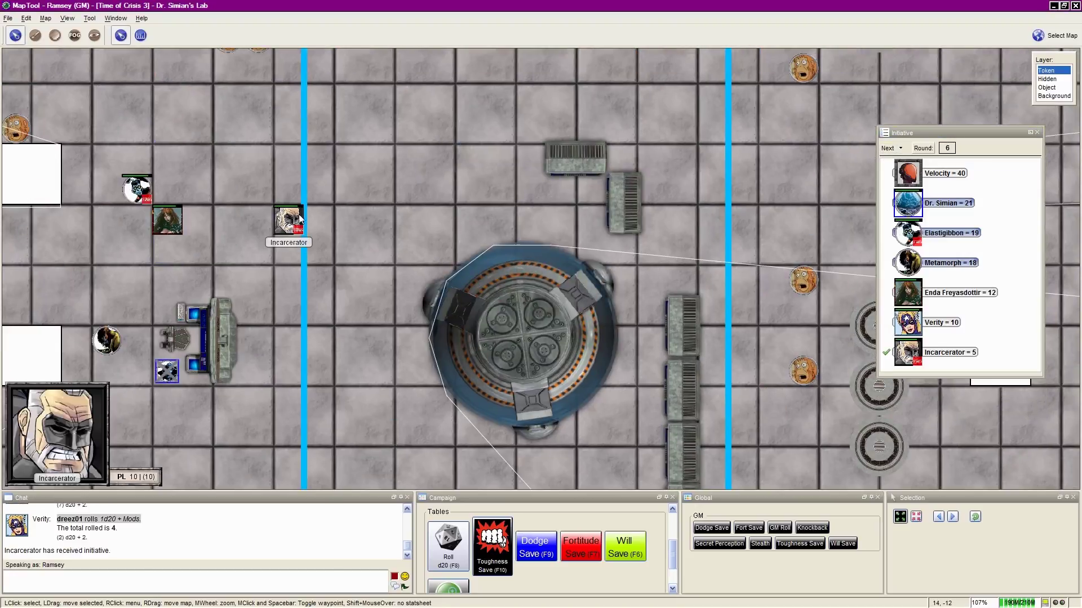
scroll(299, 219, up, 4)
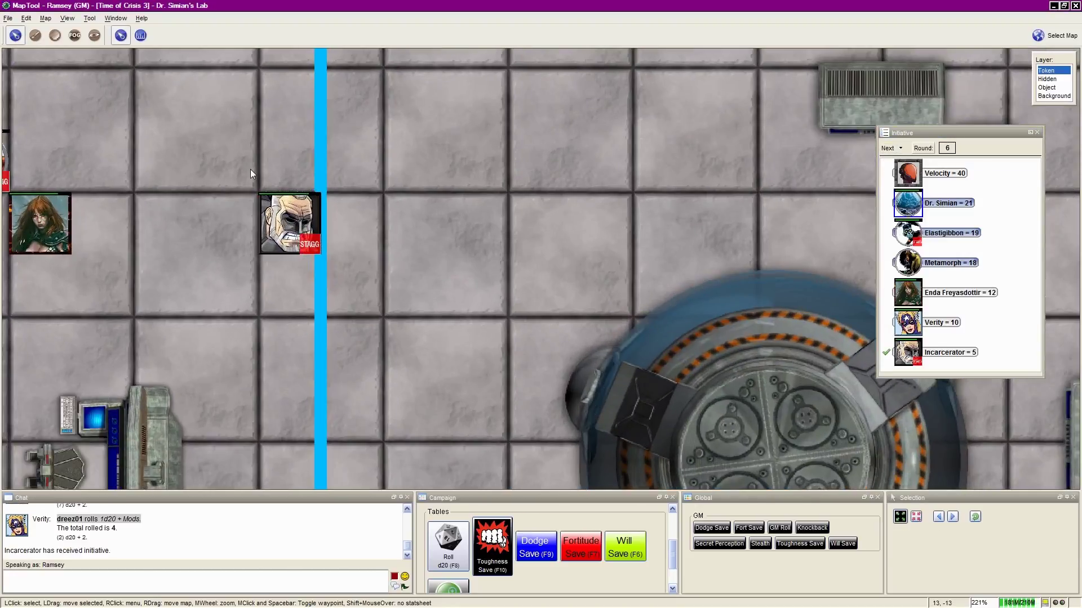
mouse_move(243, 154)
mouse_down()
mouse_move(373, 321)
mouse_move(220, 168)
mouse_up()
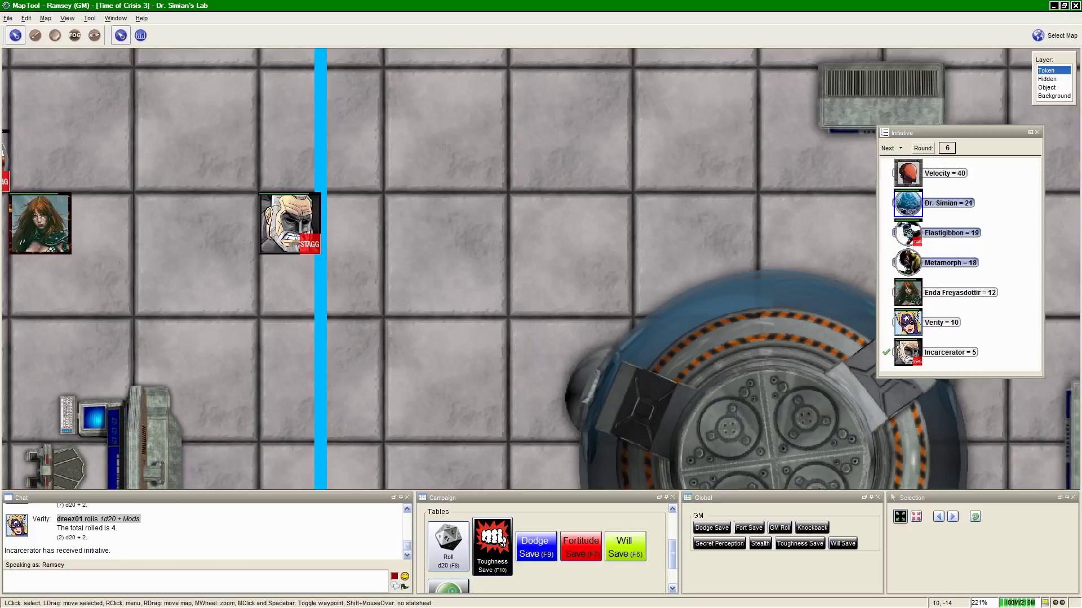
Try dragging Incarcerator toward the console, then reselect his token.
drag(290, 223, 166, 412)
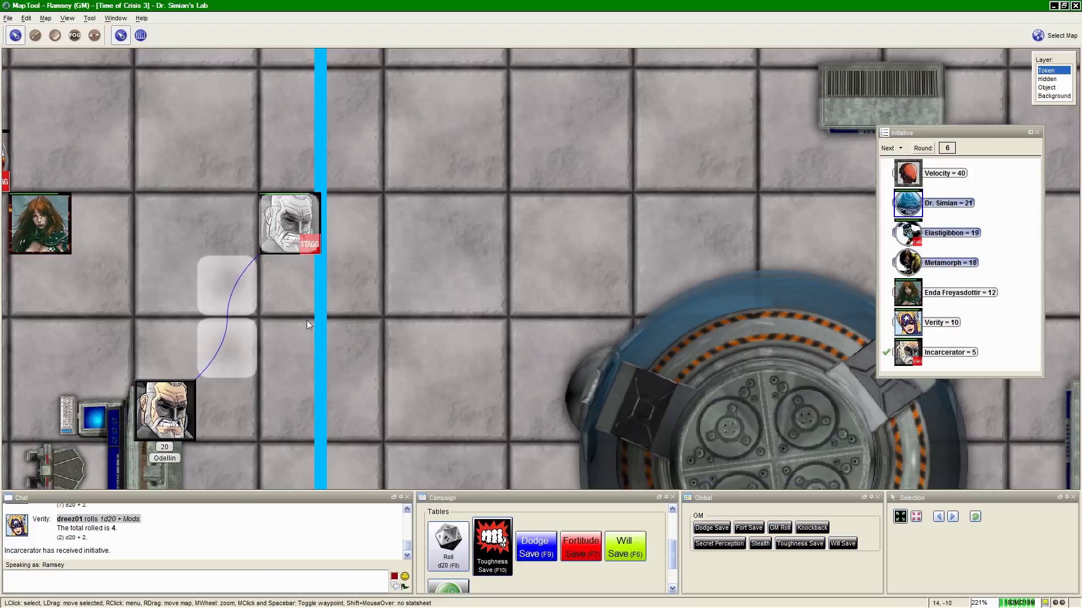
drag(307, 320, 419, 145)
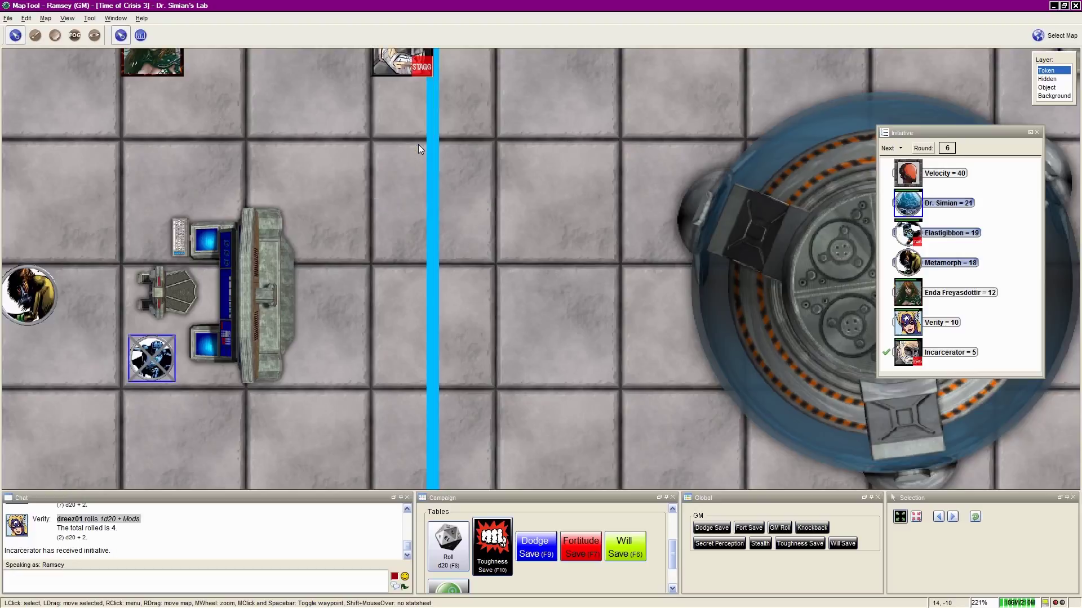
scroll(433, 146, up, 3)
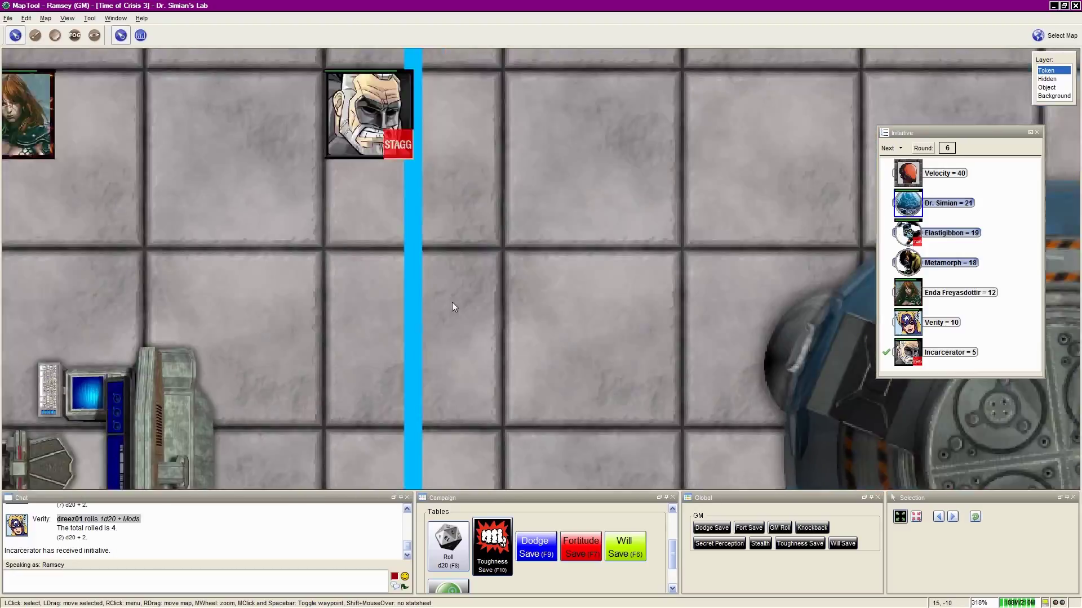
click(351, 291)
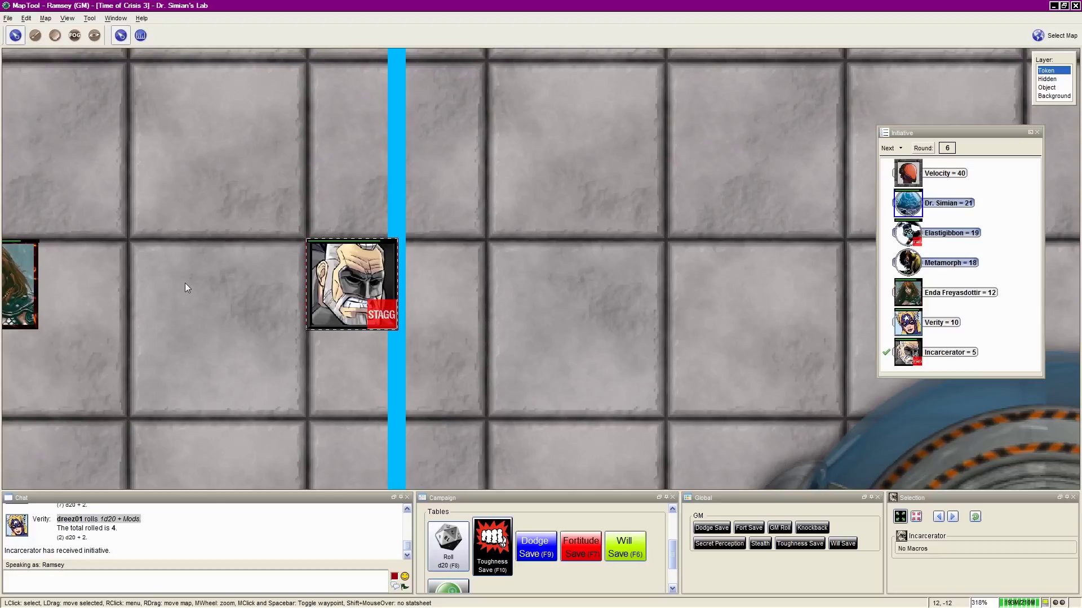
click(183, 259)
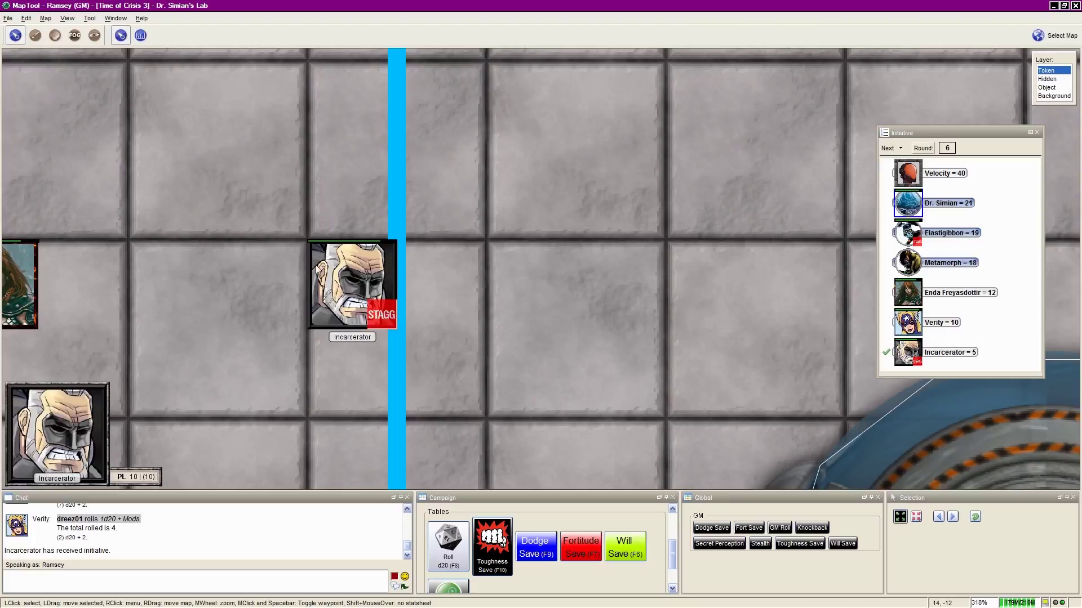
click(327, 273)
Clear Incarcerator's staggered state and set his Health bar to about 80.
right_click(327, 273)
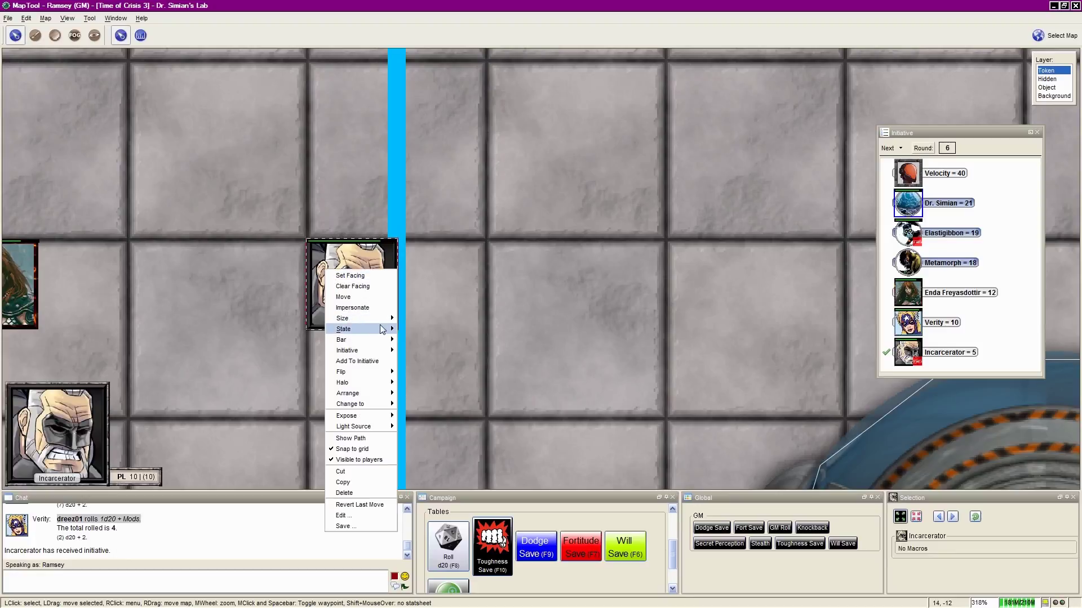
mouse_move(343, 329)
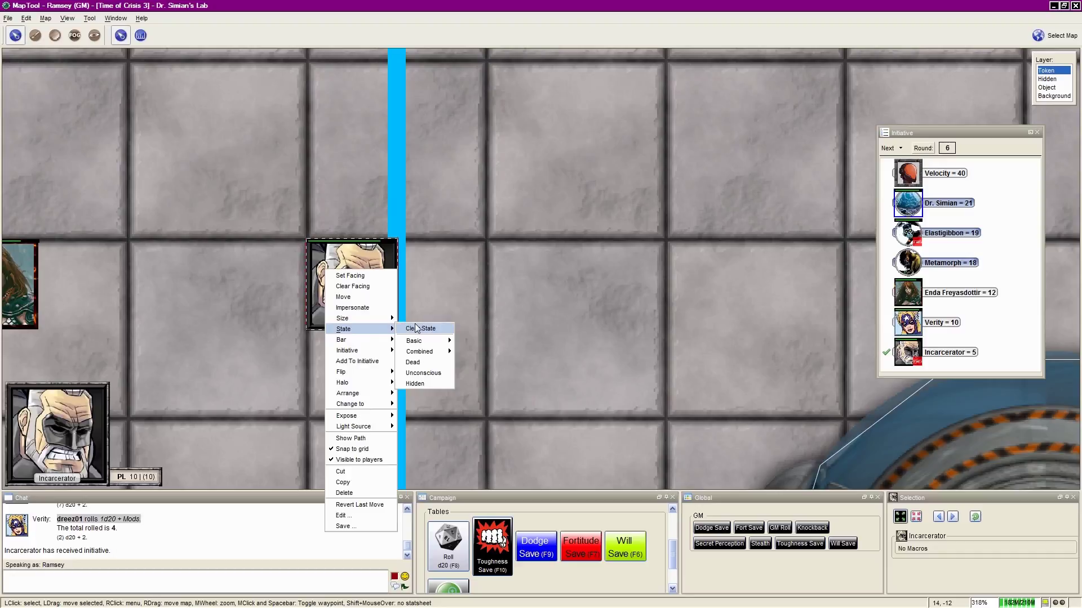
click(414, 328)
right_click(346, 269)
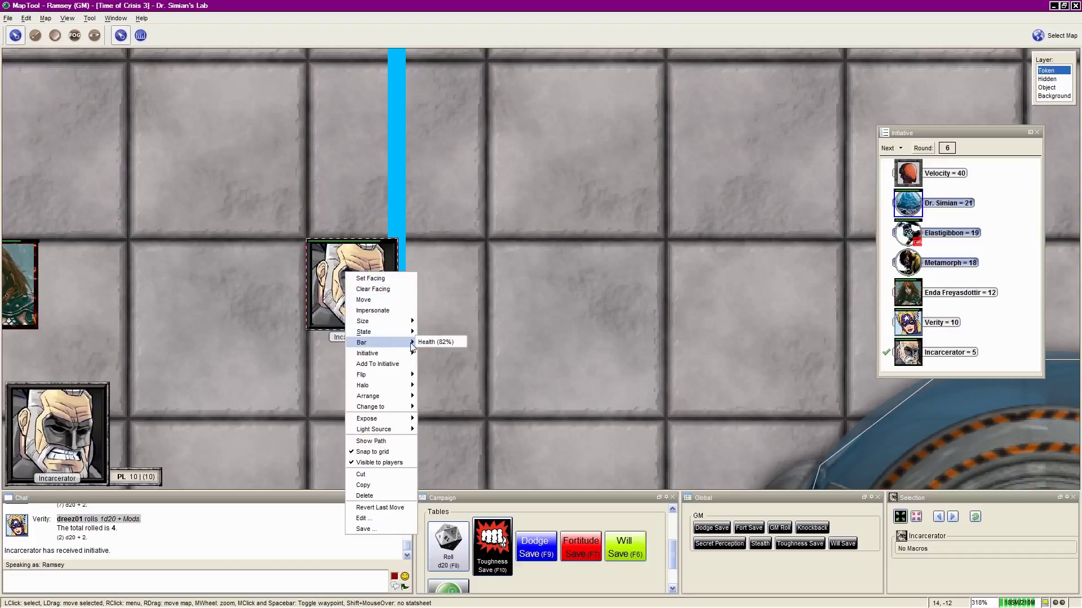
click(435, 342)
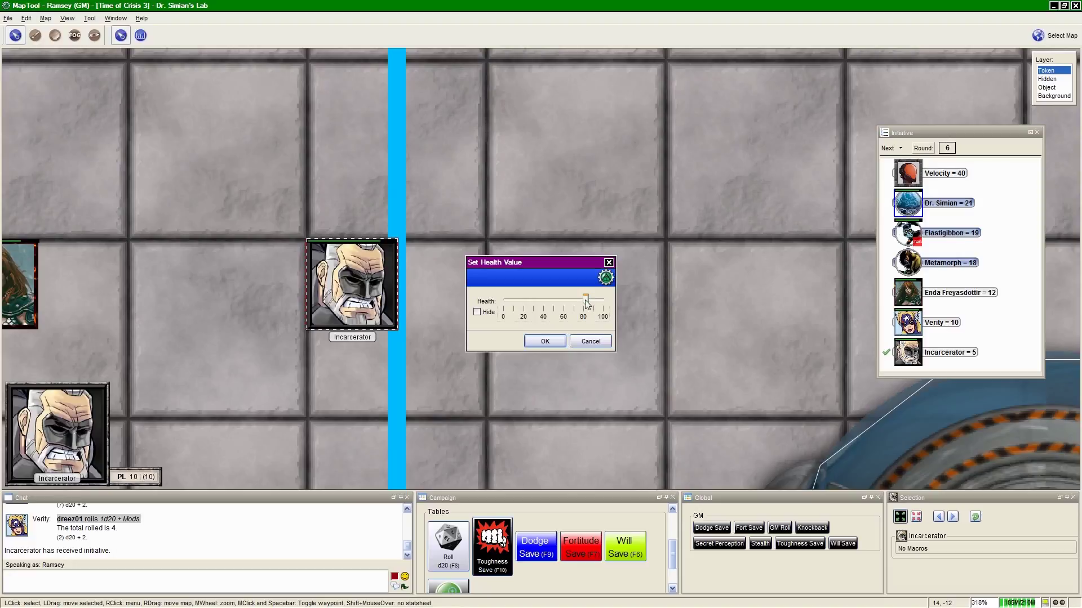
drag(586, 302, 519, 303)
click(546, 341)
scroll(476, 366, down, 4)
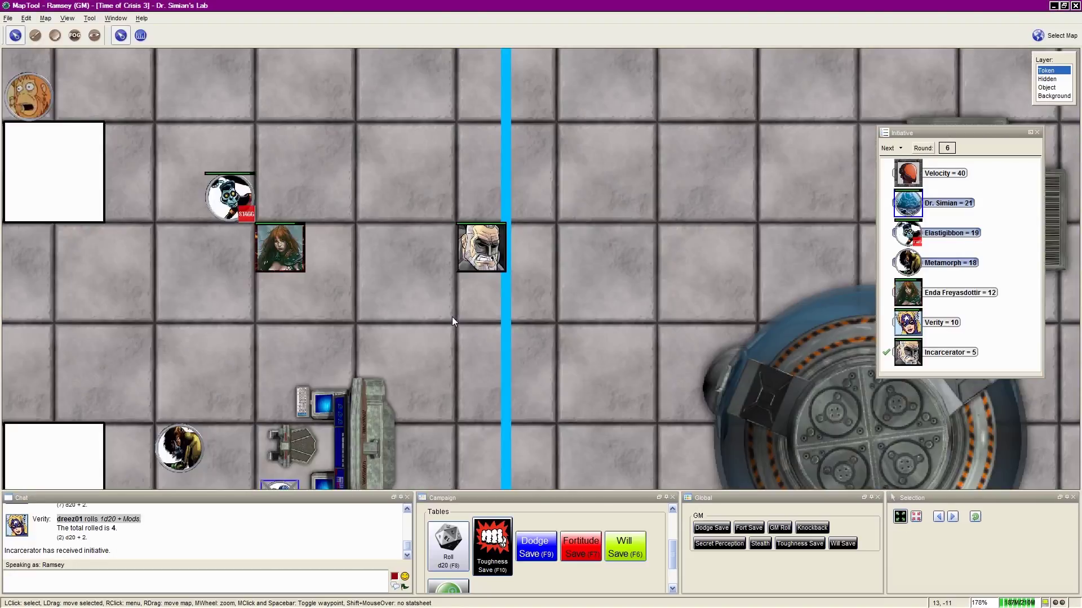
scroll(452, 317, down, 5)
click(374, 245)
scroll(415, 295, up, 3)
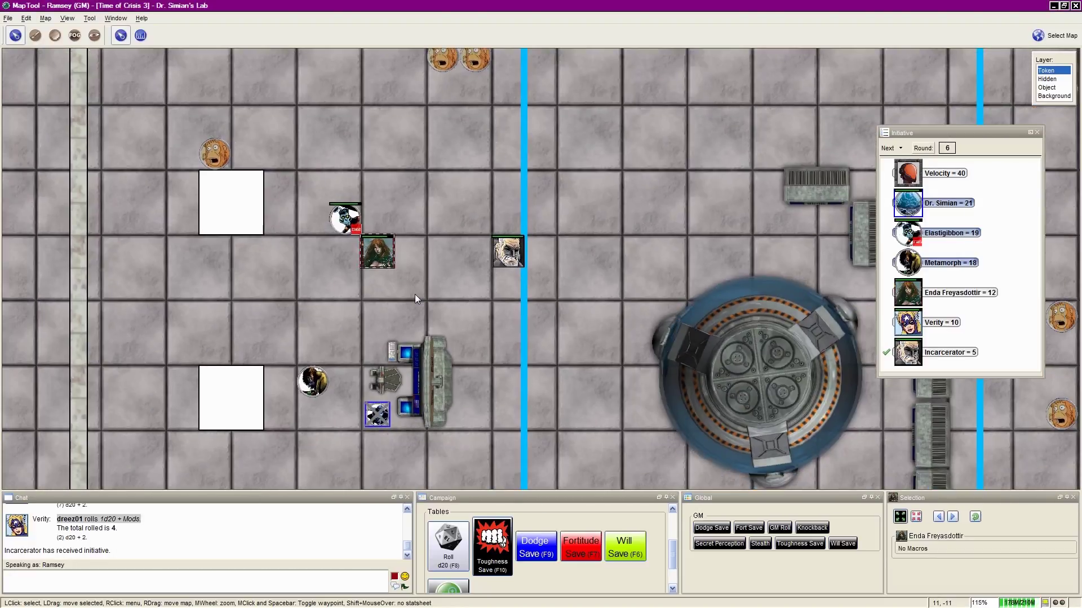
click(417, 296)
scroll(325, 252, down, 4)
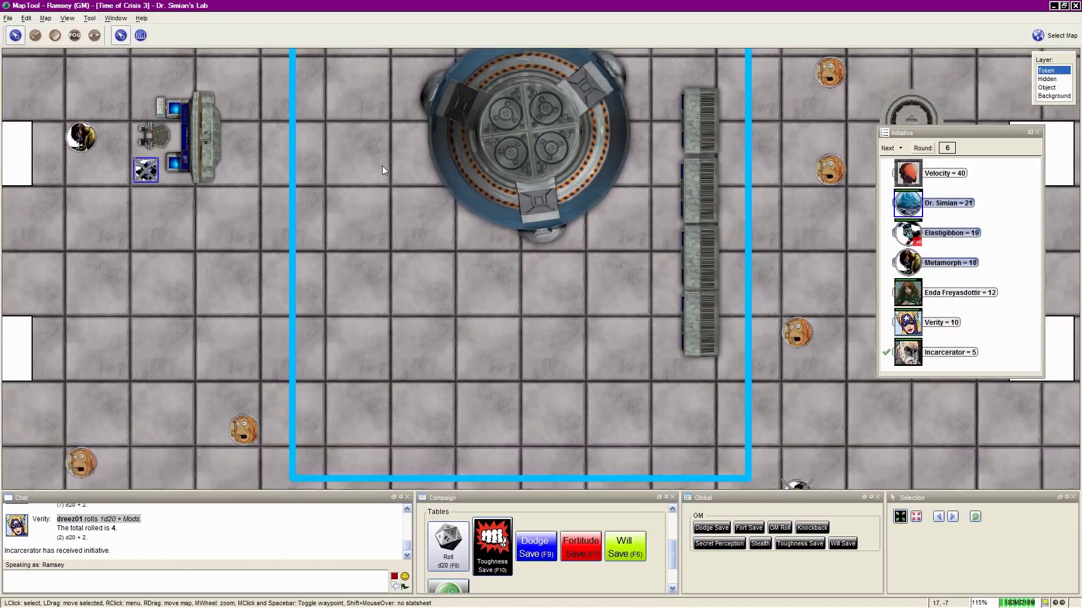
scroll(414, 161, up, 4)
scroll(430, 445, down, 3)
scroll(425, 272, down, 2)
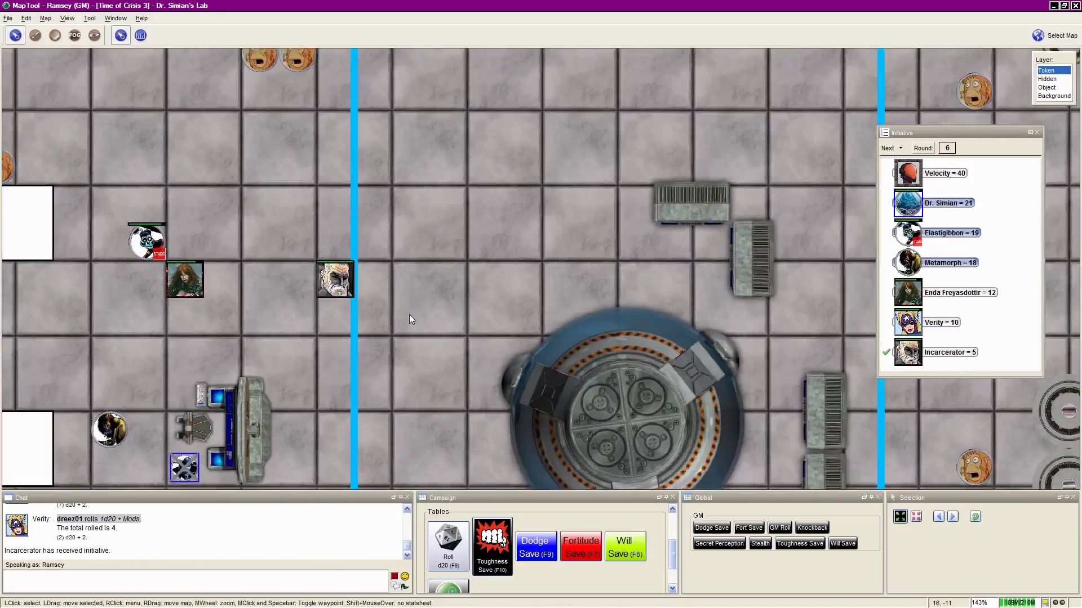
scroll(410, 315, up, 6)
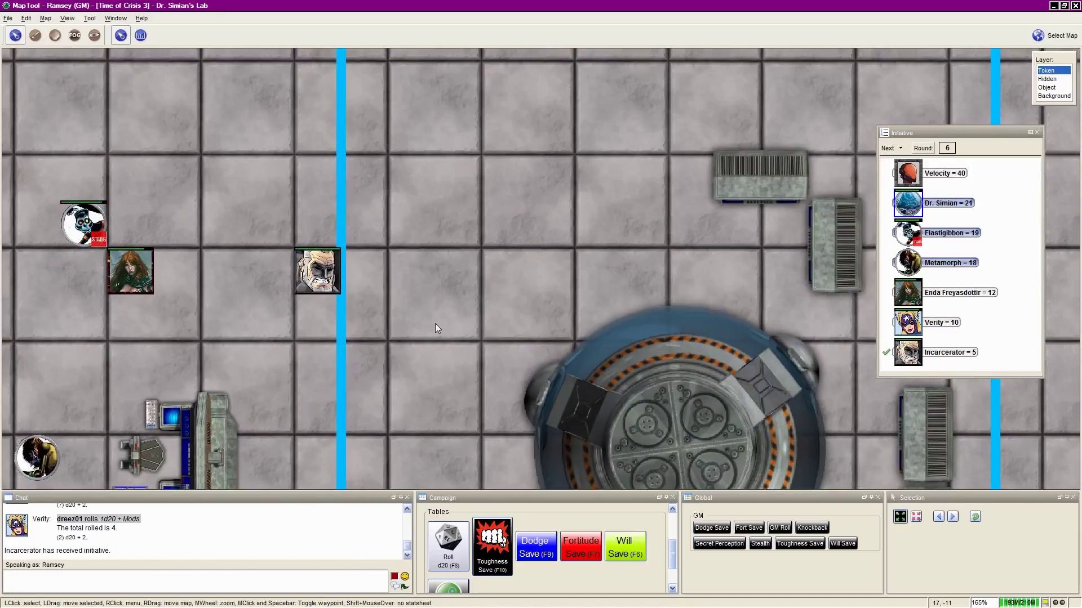
click(317, 272)
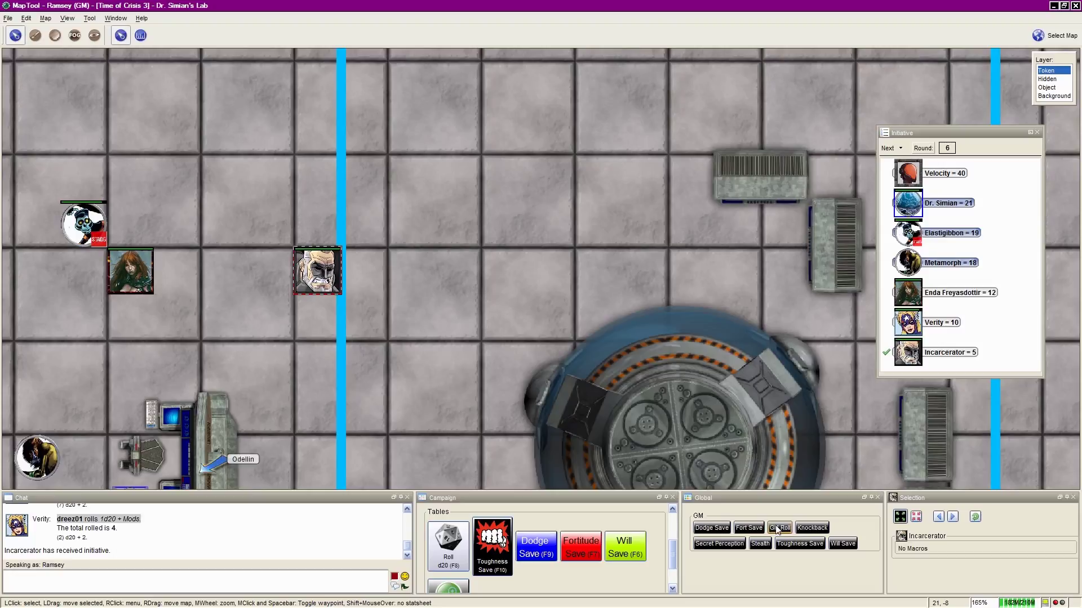
Pan the map and make a secret GM roll with a +20 modifier, totalling 36.
drag(360, 362, 415, 275)
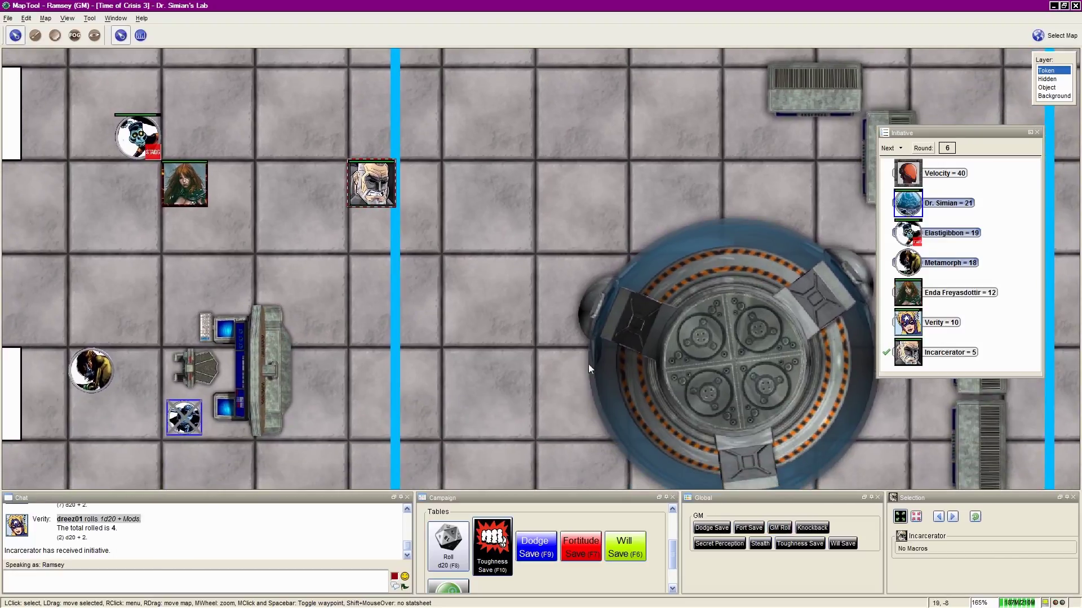
click(780, 527)
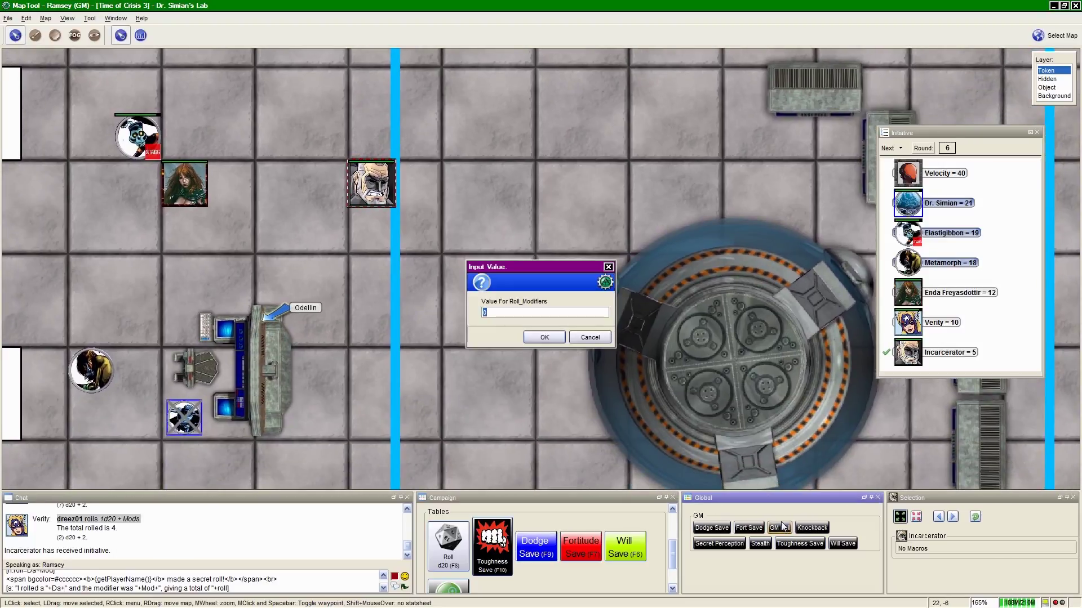
key(Return)
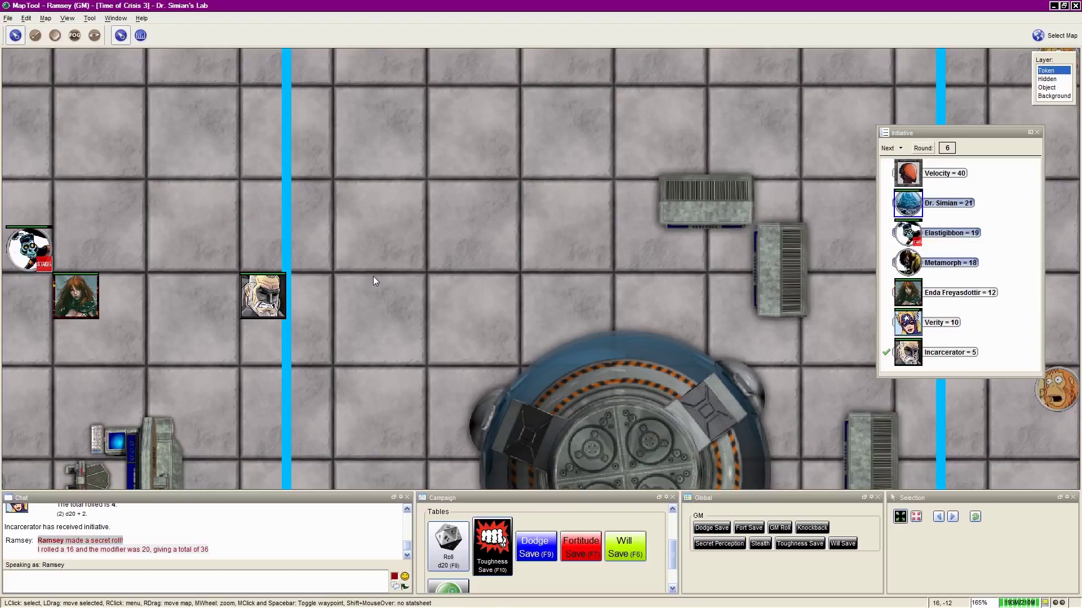
Advance initiative from Incarcerator to Velocity for round 7, then bring Verity and the consoles into view.
drag(373, 276, 532, 179)
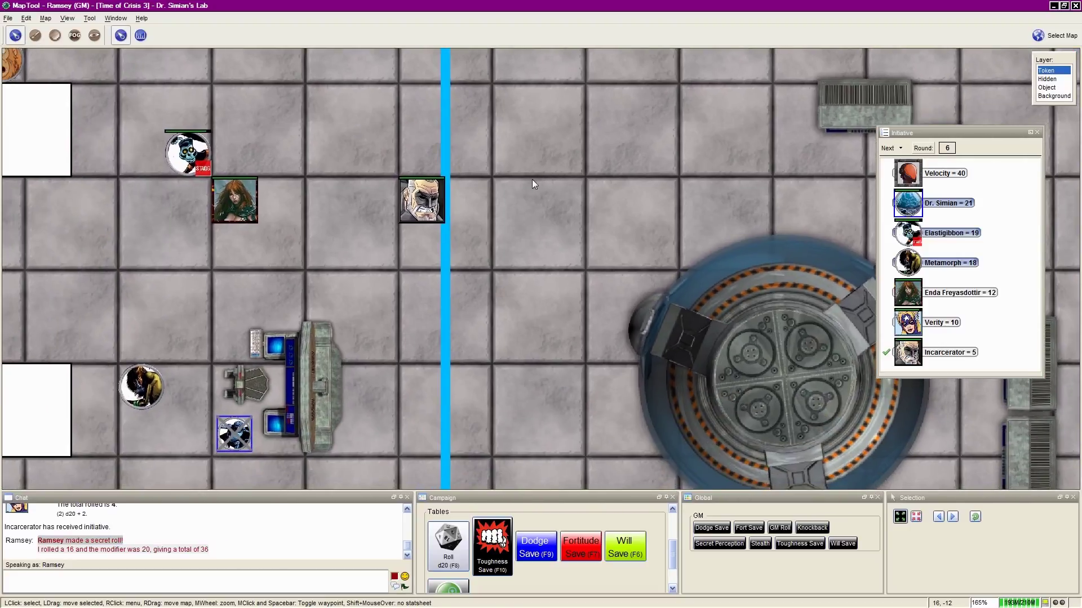
click(889, 149)
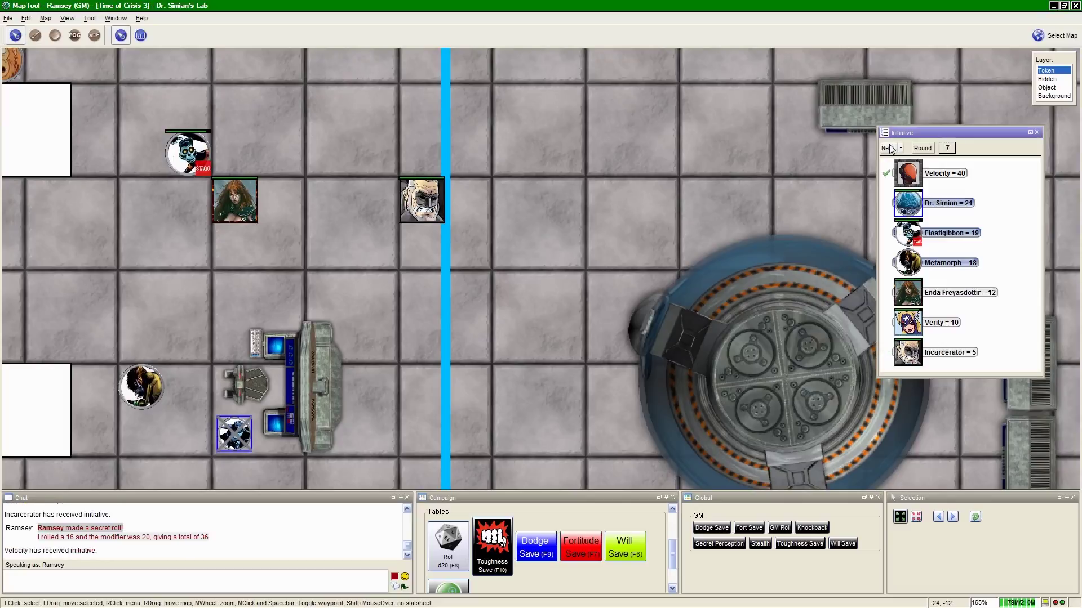
drag(595, 380, 512, 141)
scroll(511, 169, down, 4)
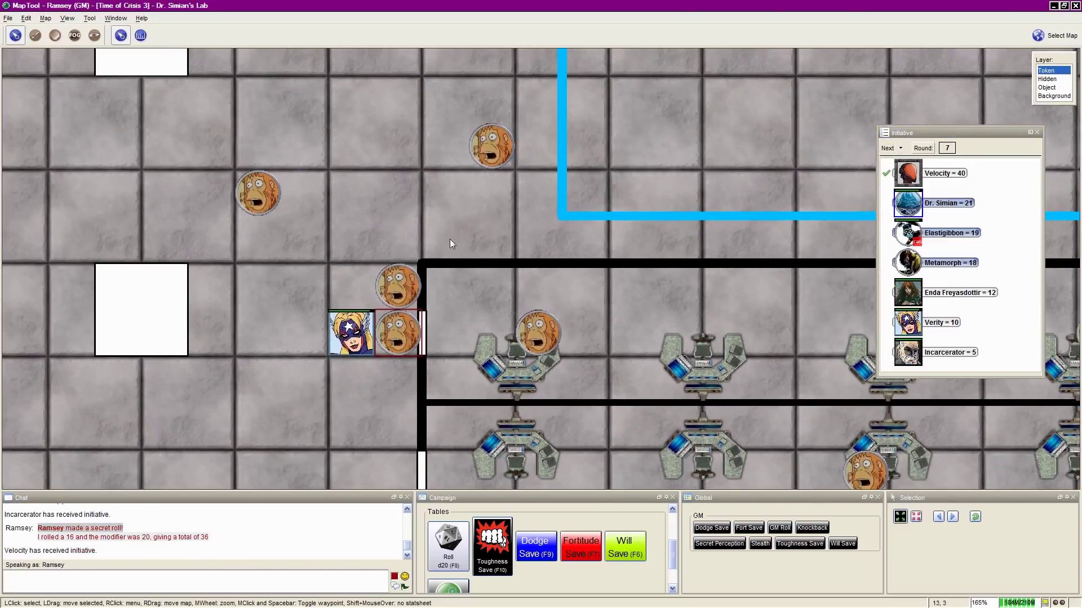
scroll(448, 254, up, 4)
drag(438, 378, 467, 476)
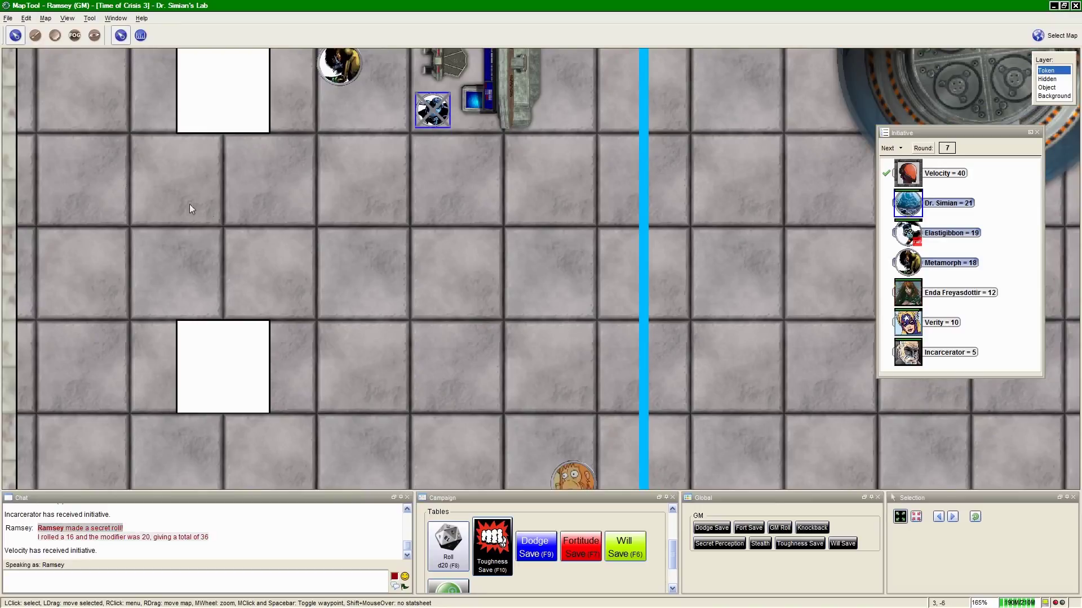
scroll(254, 198, down, 3)
scroll(348, 405, up, 3)
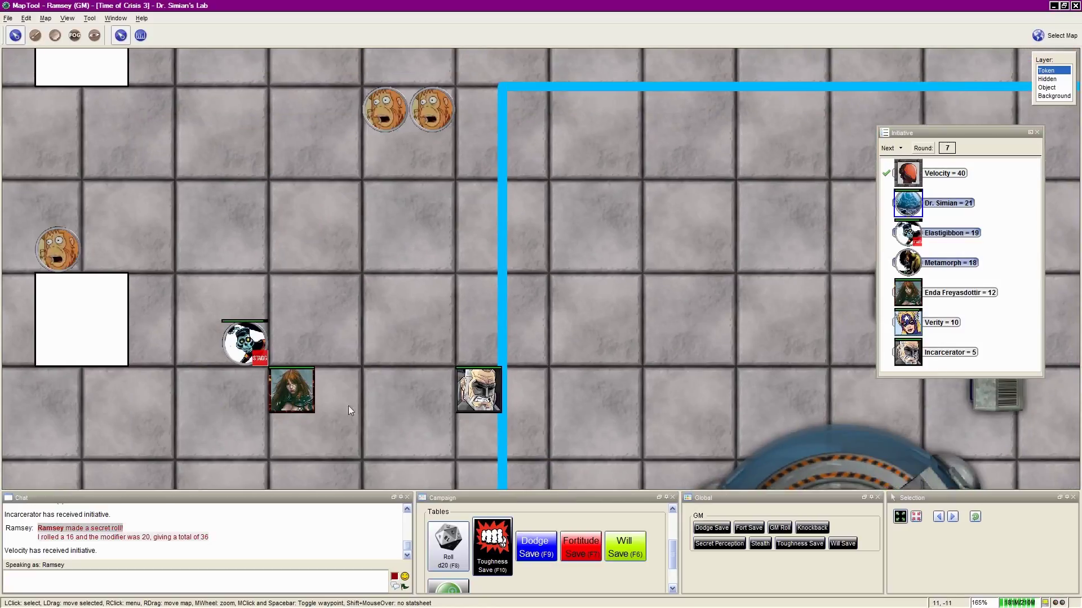
scroll(348, 406, down, 3)
scroll(362, 223, up, 3)
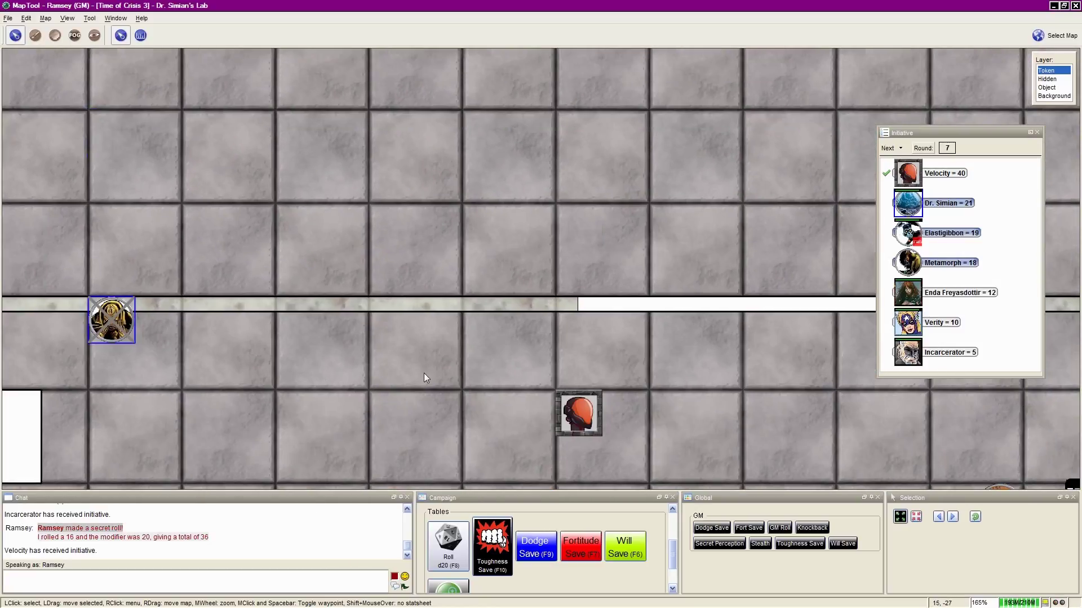
scroll(424, 373, down, 2)
scroll(352, 344, down, 2)
scroll(315, 298, up, 2)
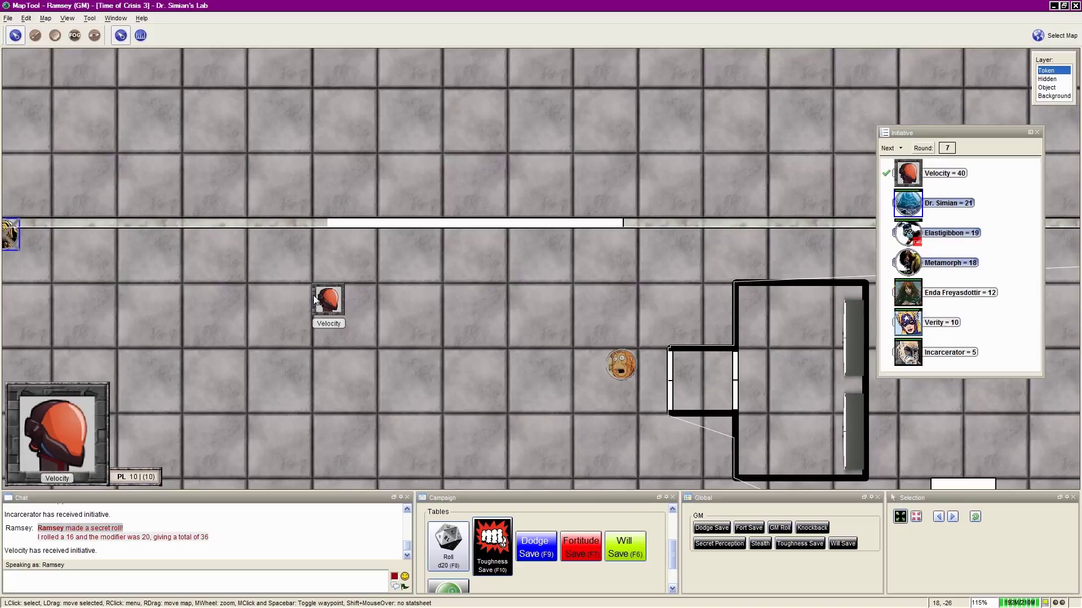
Roll Velocity's d20 (total 15) and move Velocity's token up one grid square.
key(F5)
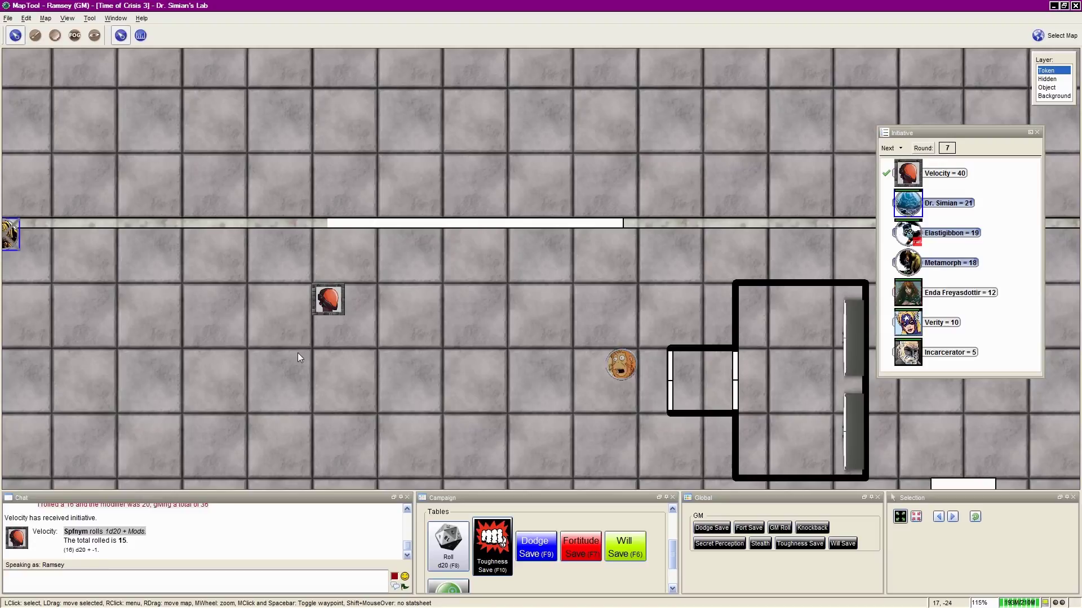
click(323, 309)
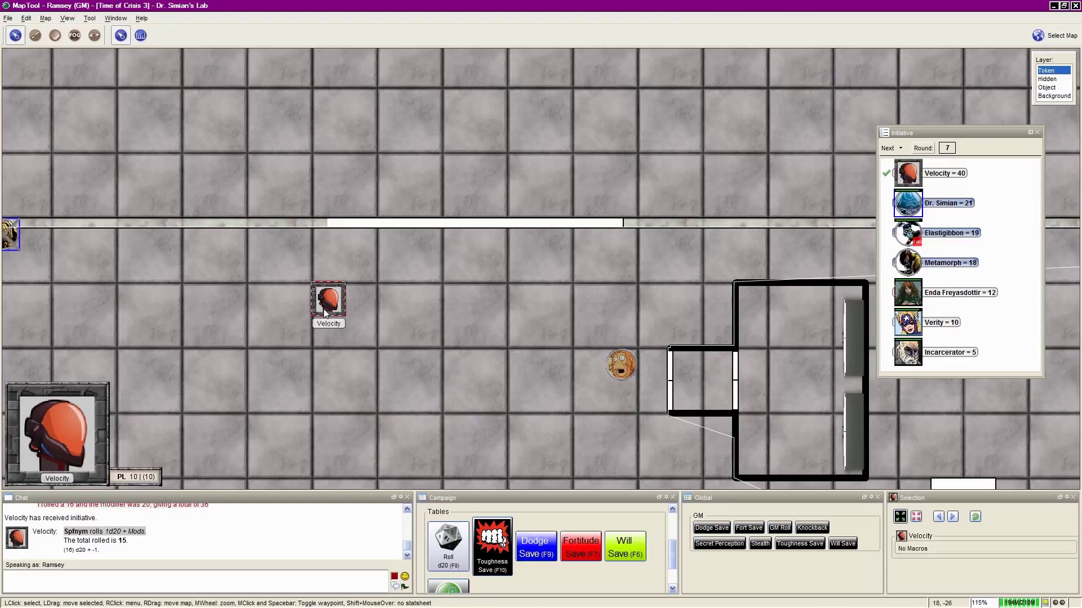
click(320, 270)
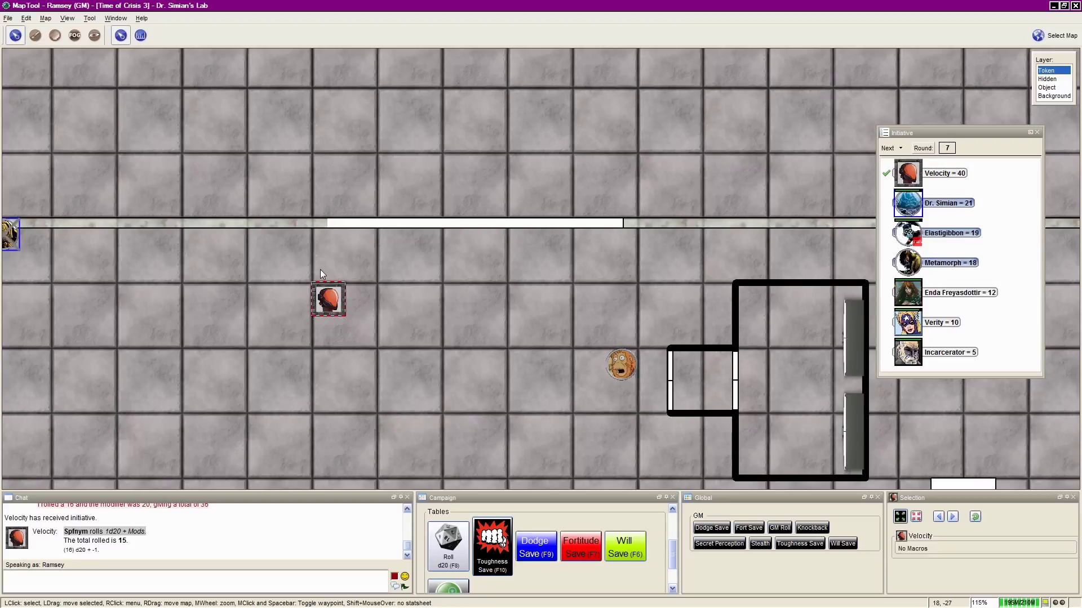
scroll(304, 268, up, 4)
scroll(253, 316, up, 1)
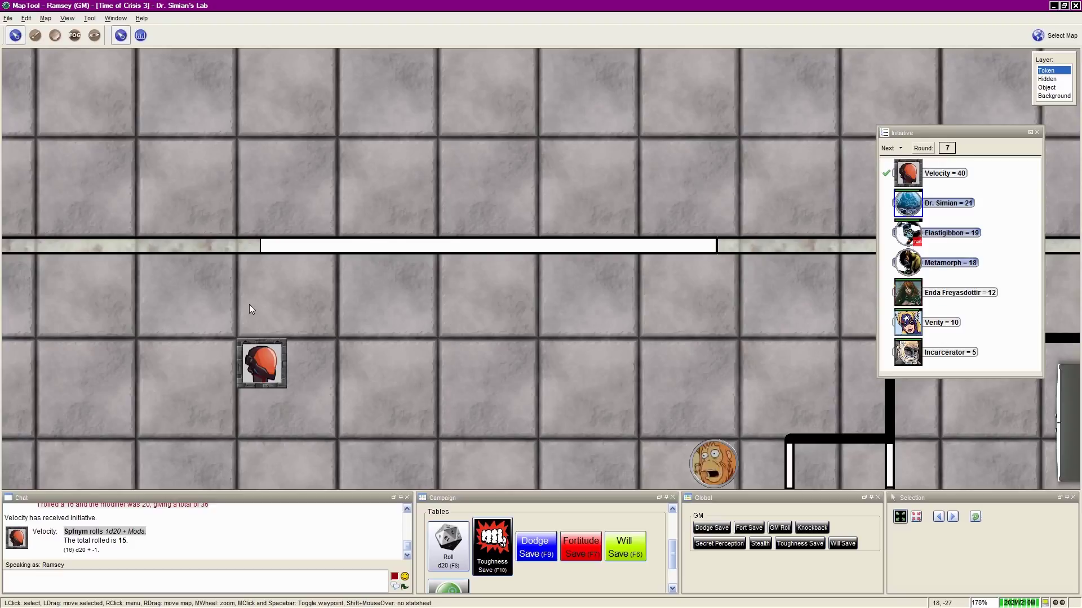
drag(262, 363, 249, 306)
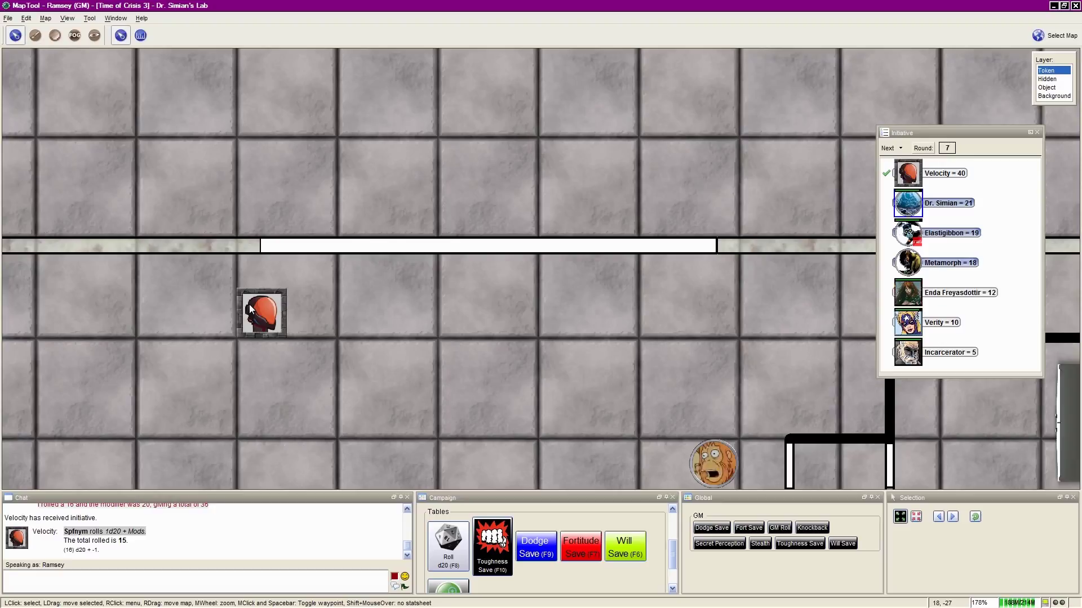
drag(569, 297, 459, 251)
scroll(459, 251, down, 5)
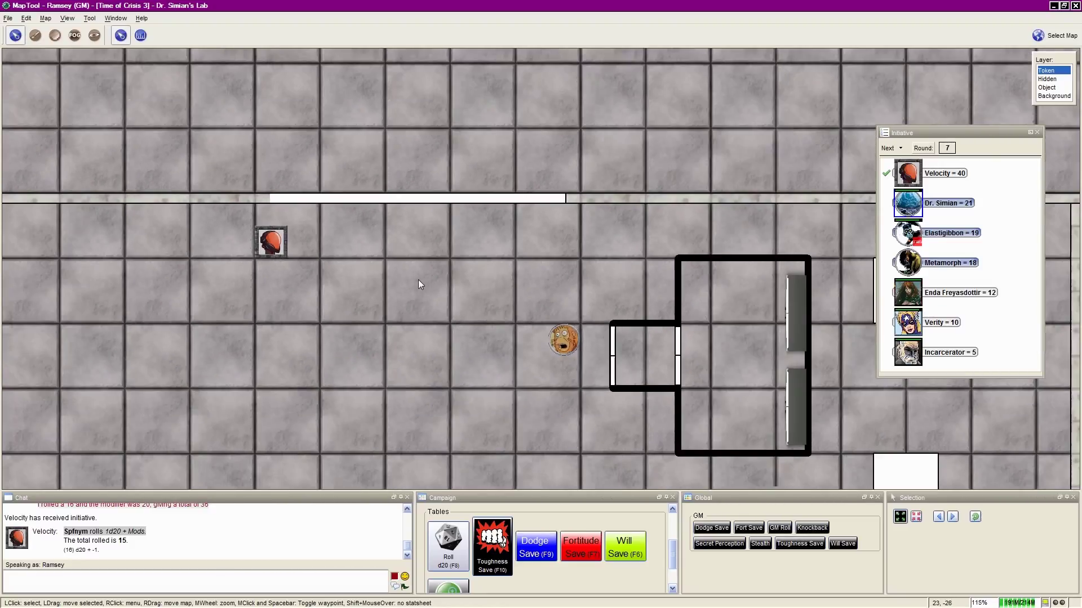
scroll(419, 280, down, 5)
scroll(388, 319, down, 3)
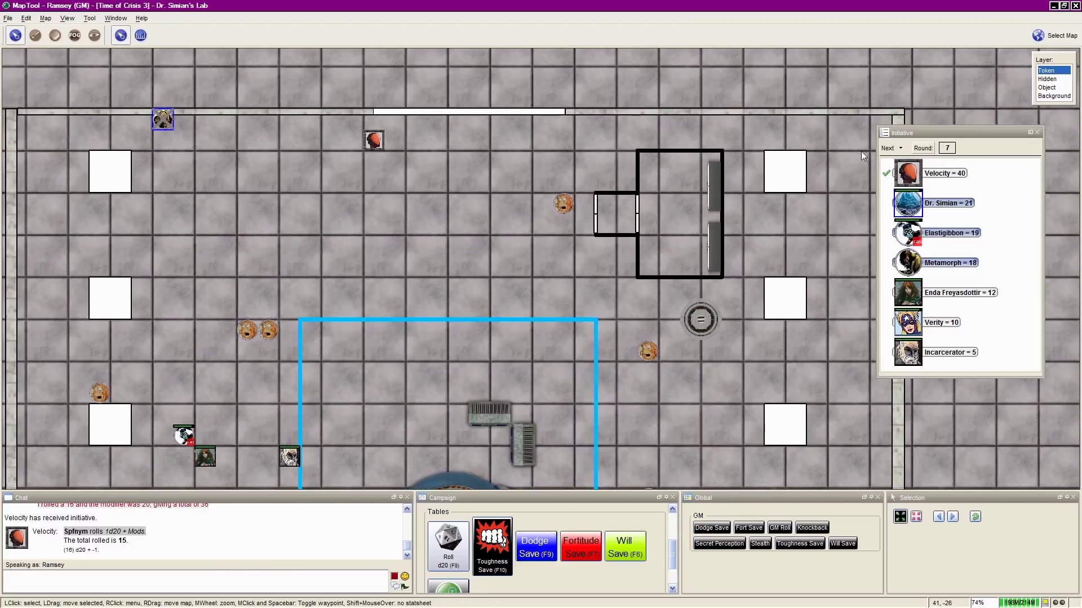
Advance initiative two places, past Velocity to Enda Freyasdottir, and select Enda's token.
click(887, 148)
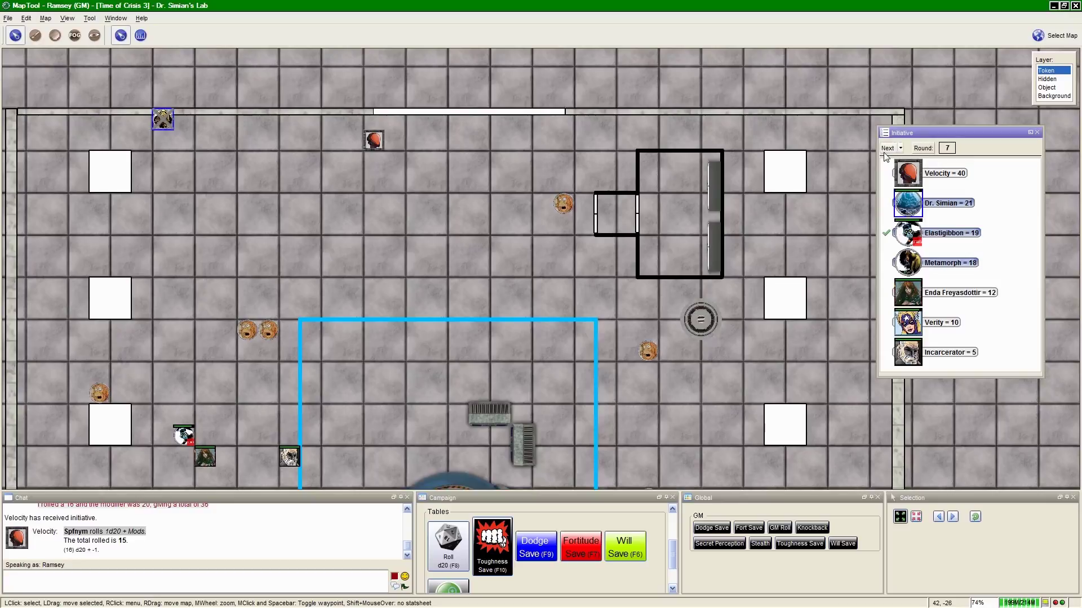
click(887, 148)
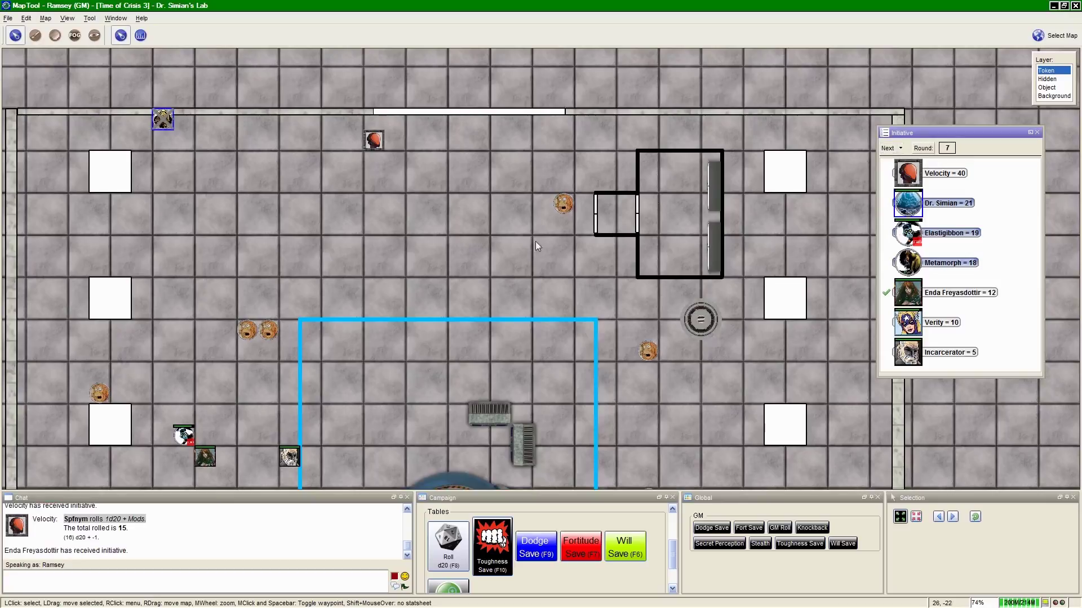
drag(411, 302, 432, 277)
scroll(432, 277, up, 2)
scroll(405, 251, up, 2)
scroll(326, 268, up, 2)
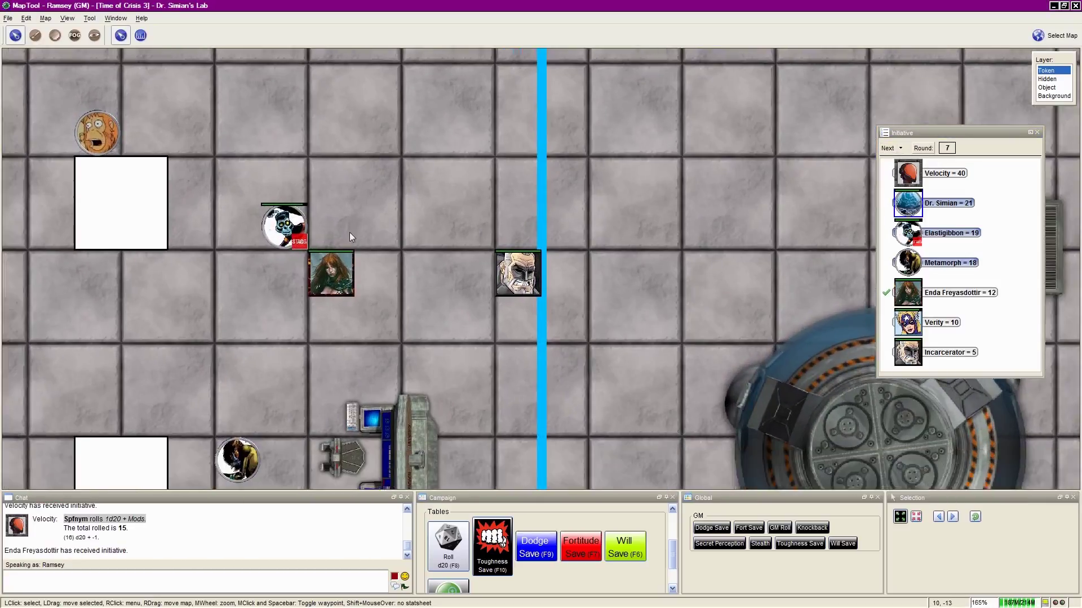
scroll(350, 233, up, 2)
mouse_move(331, 273)
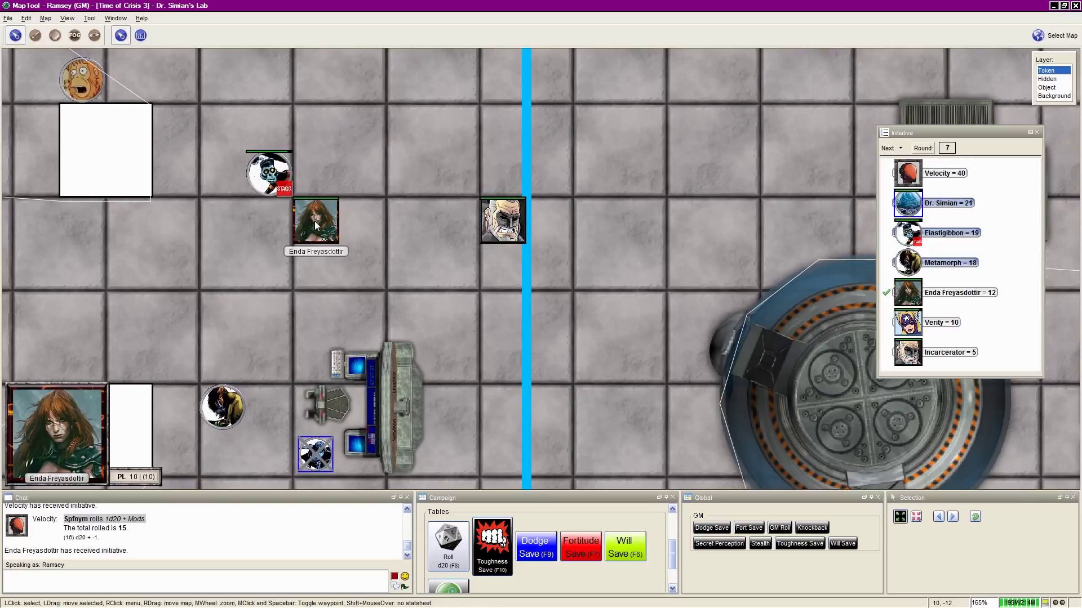
click(317, 221)
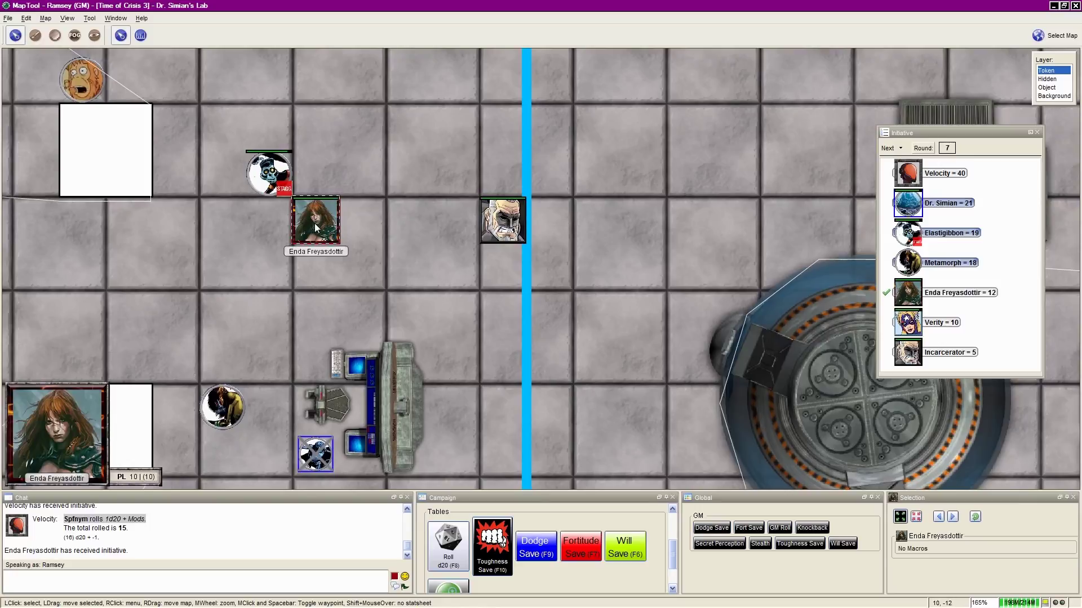
drag(396, 191, 352, 231)
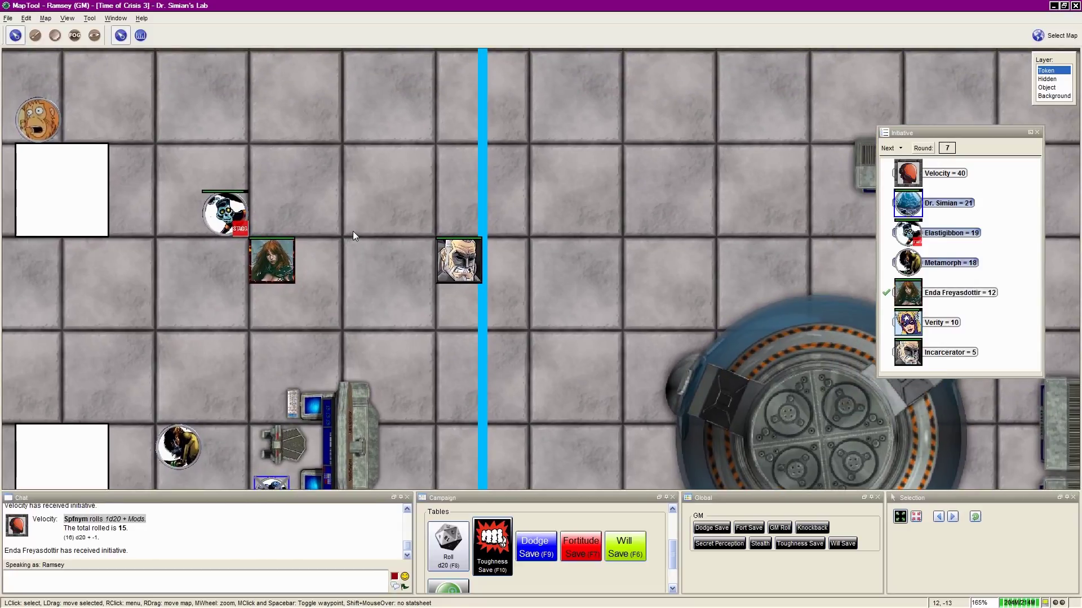
scroll(343, 248, down, 4)
scroll(342, 248, up, 3)
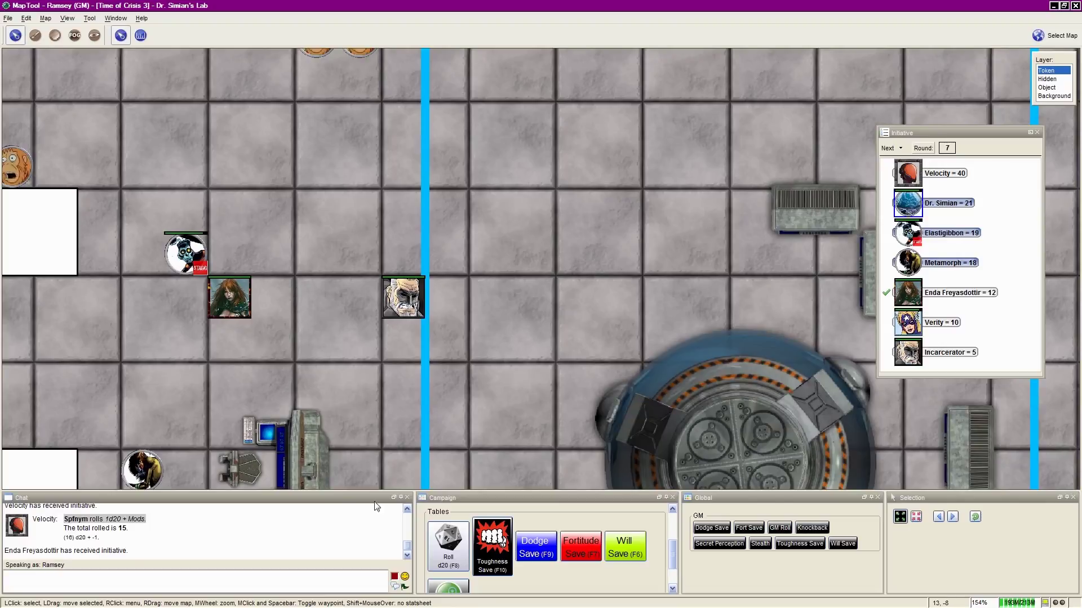
Post Enda's 1d20+Mods roll totalling 3 in chat and pass initiative to Verity.
click(404, 561)
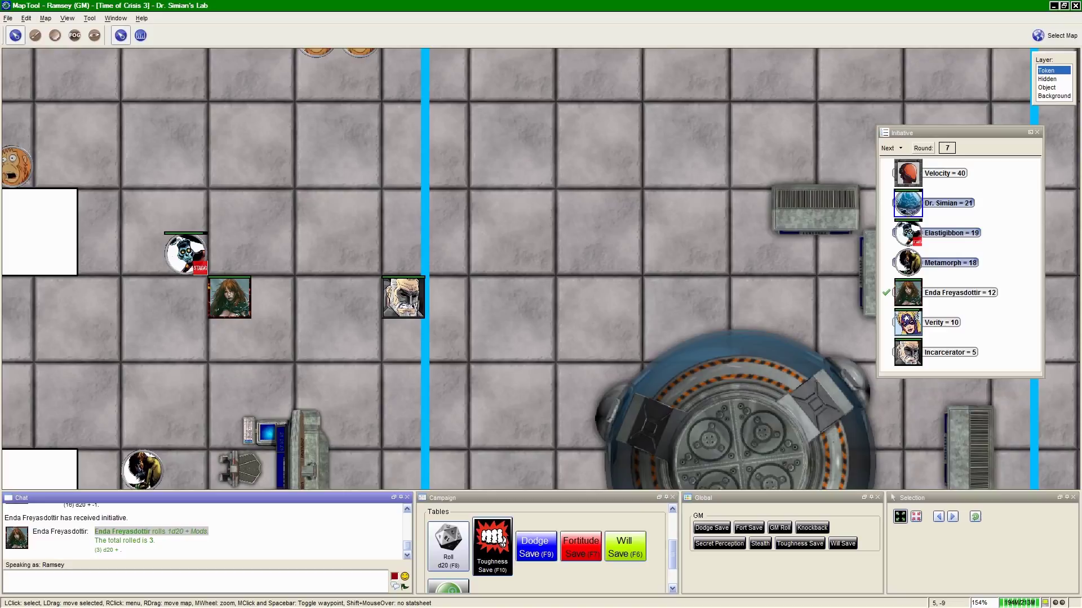
scroll(267, 261, up, 2)
scroll(287, 250, up, 1)
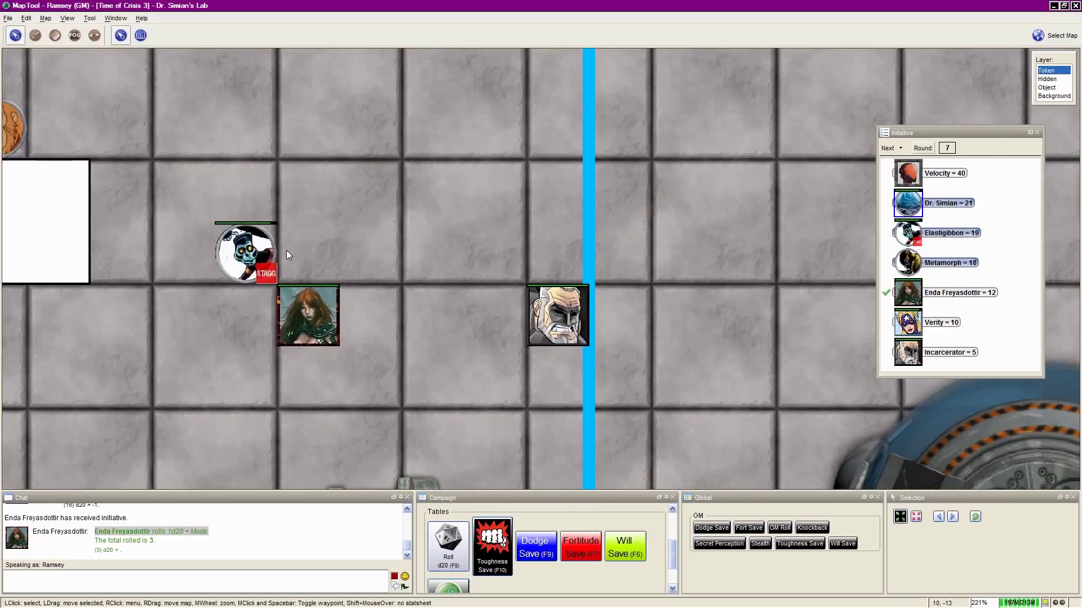
scroll(287, 250, up, 2)
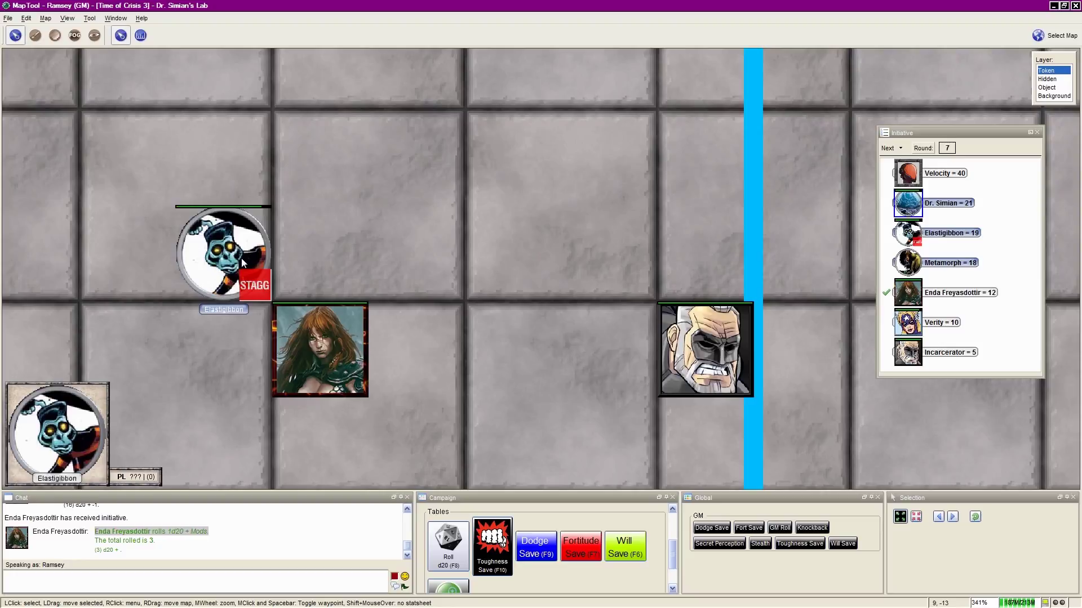
click(889, 148)
scroll(761, 227, down, 5)
scroll(596, 216, down, 4)
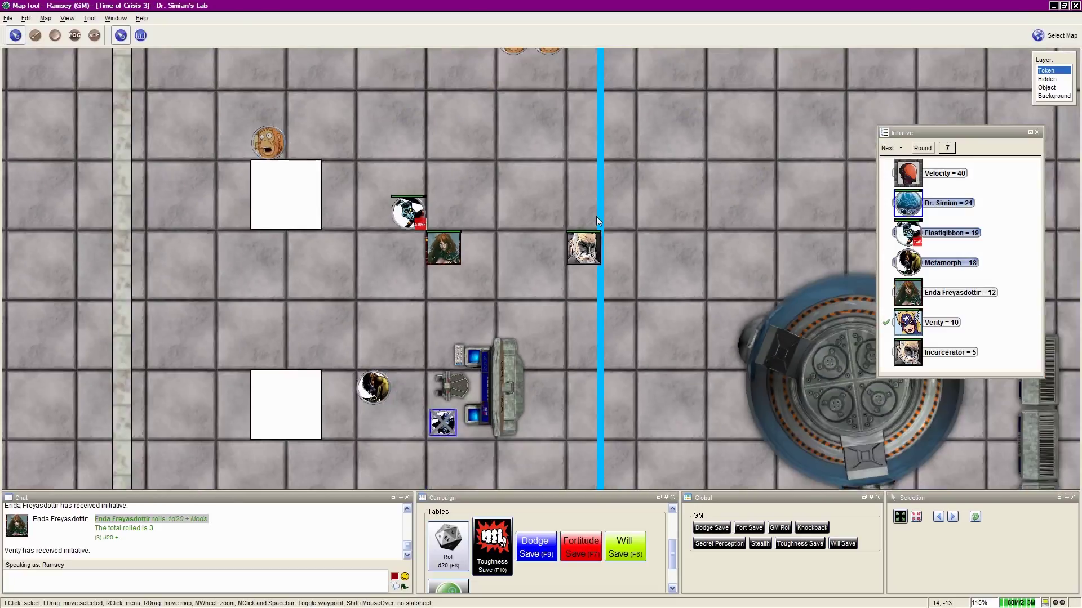
mouse_move(596, 217)
mouse_down()
mouse_move(405, 168)
mouse_move(423, 194)
mouse_up()
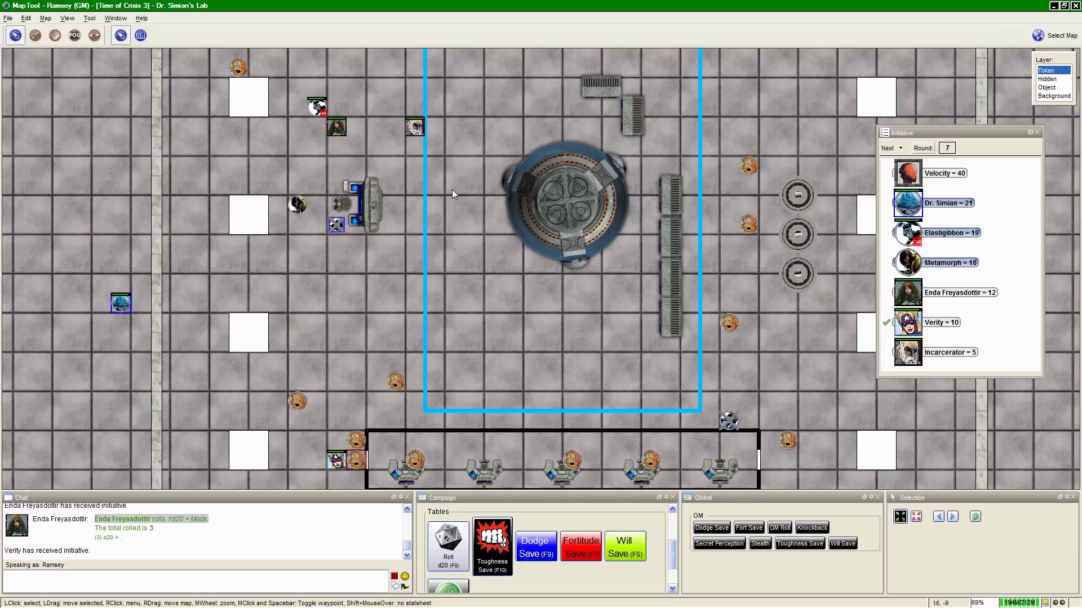
drag(434, 305, 434, 274)
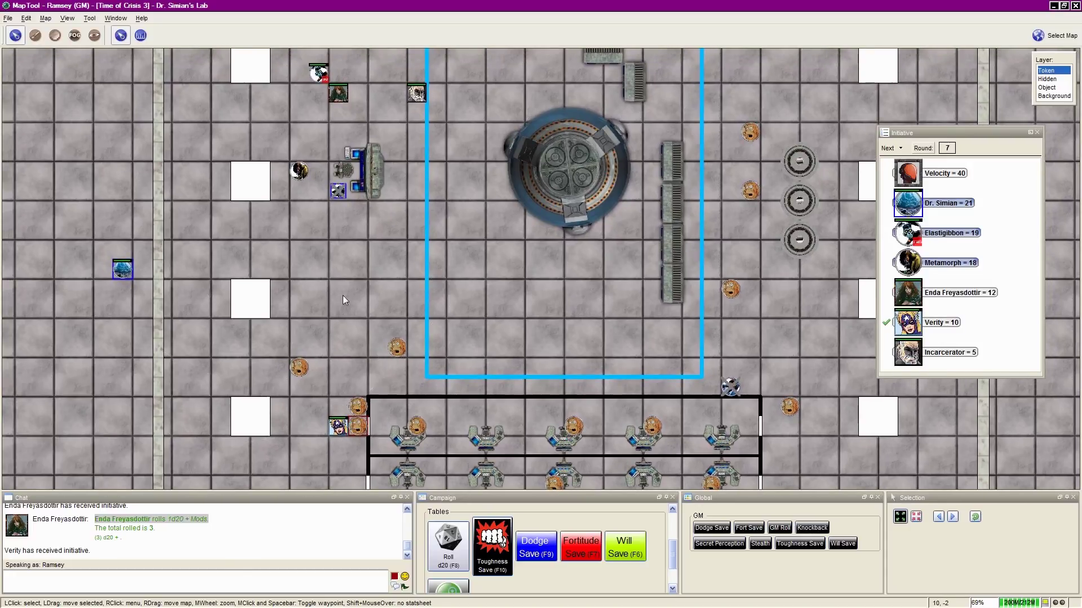
drag(342, 296, 329, 316)
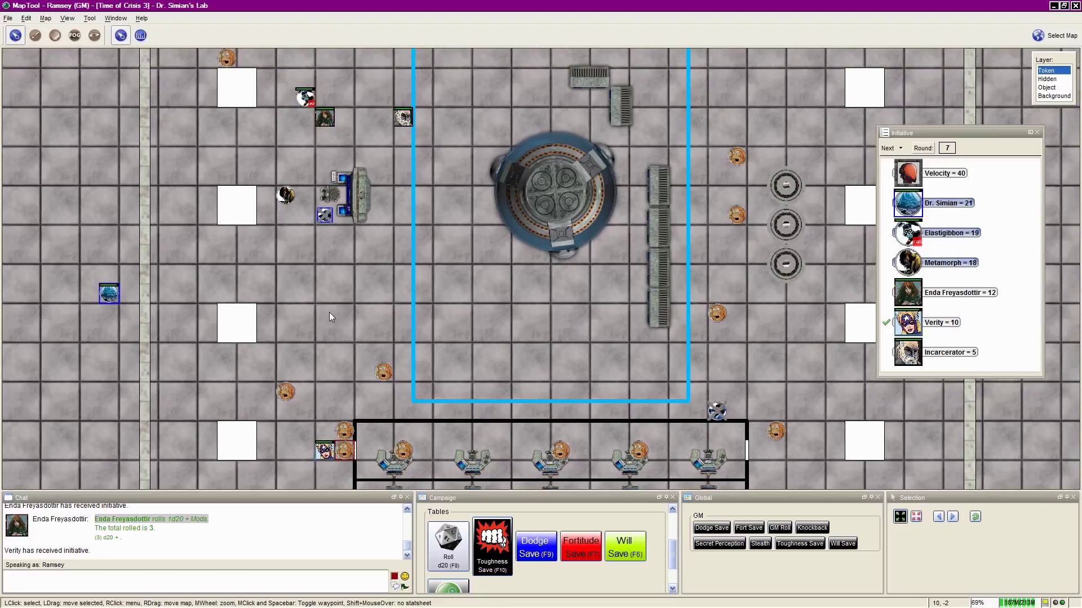
scroll(337, 432, up, 4)
mouse_move(351, 373)
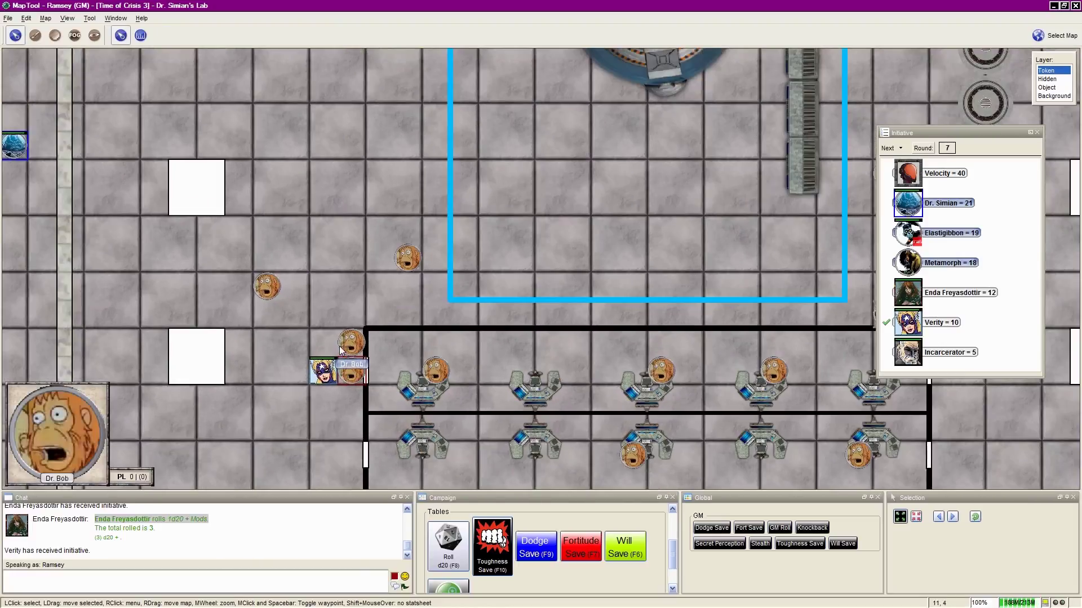
scroll(341, 348, up, 2)
scroll(330, 338, up, 2)
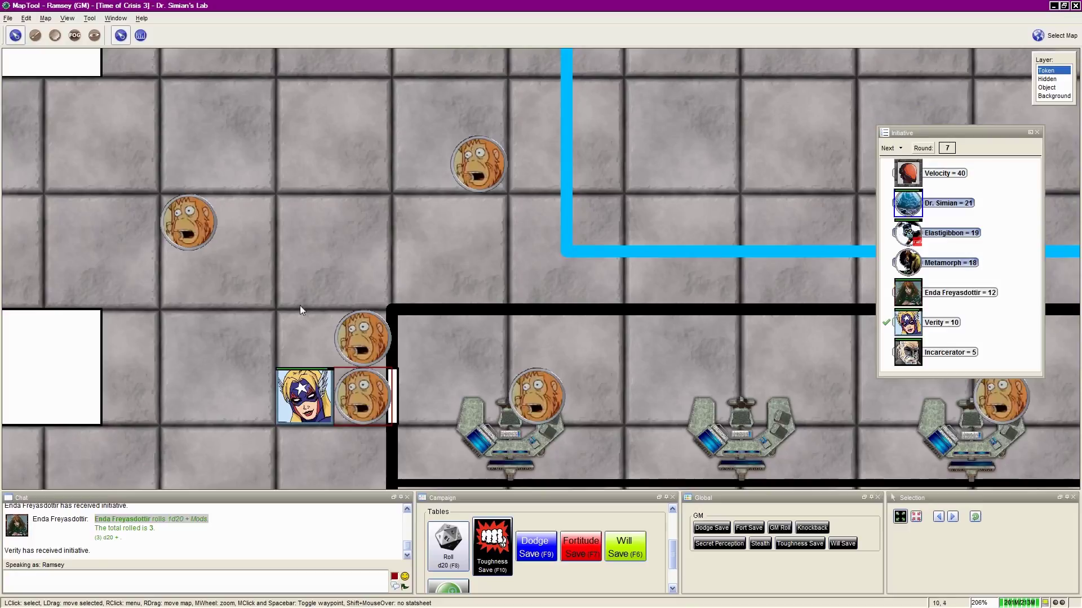
click(365, 331)
click(373, 407)
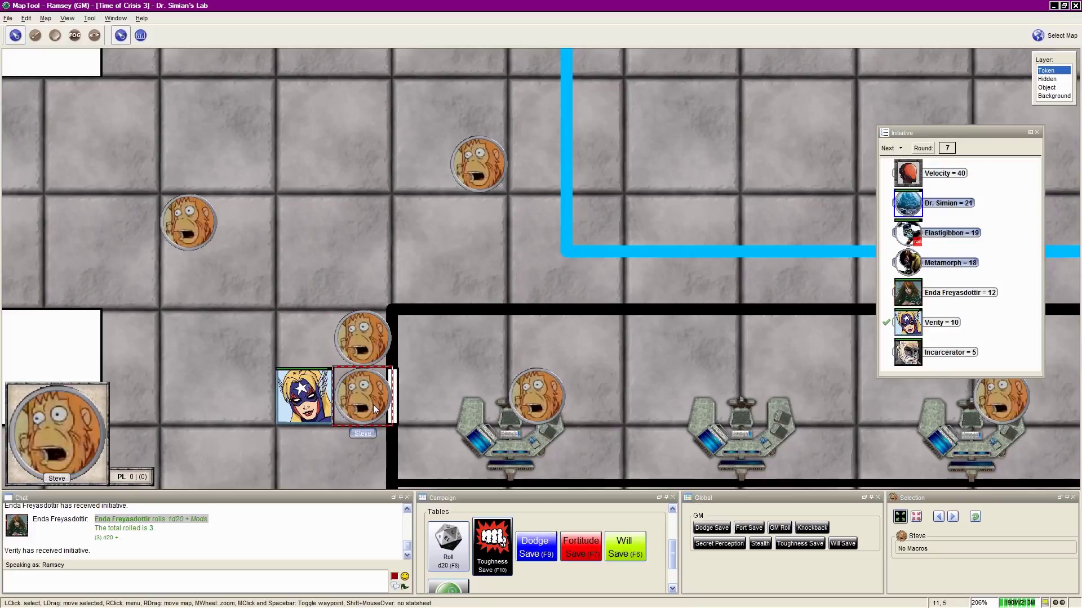
drag(403, 200, 304, 333)
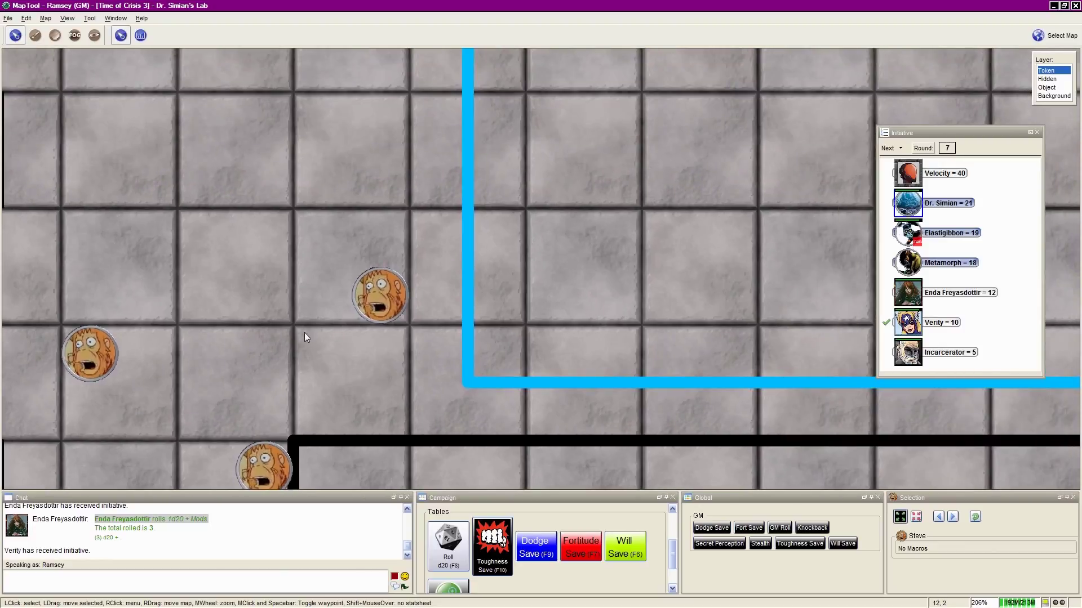
scroll(304, 334, down, 2)
scroll(312, 329, down, 2)
click(289, 393)
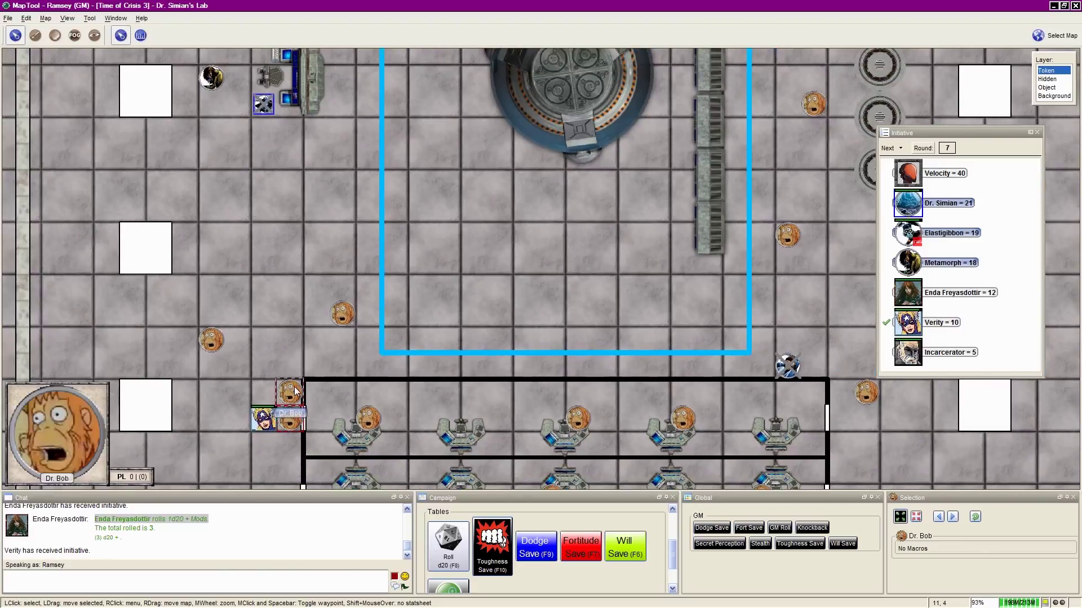
click(284, 351)
scroll(283, 351, up, 2)
scroll(270, 296, up, 2)
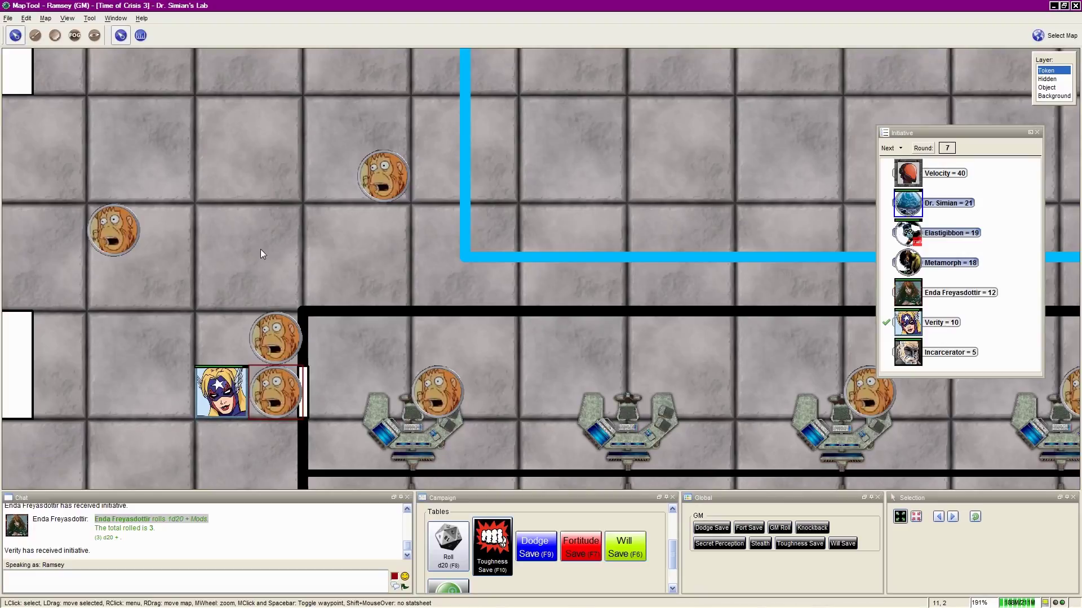
scroll(261, 249, down, 2)
scroll(261, 249, down, 2)
mouse_move(247, 236)
mouse_down()
mouse_move(241, 320)
mouse_move(249, 251)
mouse_up()
scroll(234, 285, up, 2)
scroll(234, 309, up, 2)
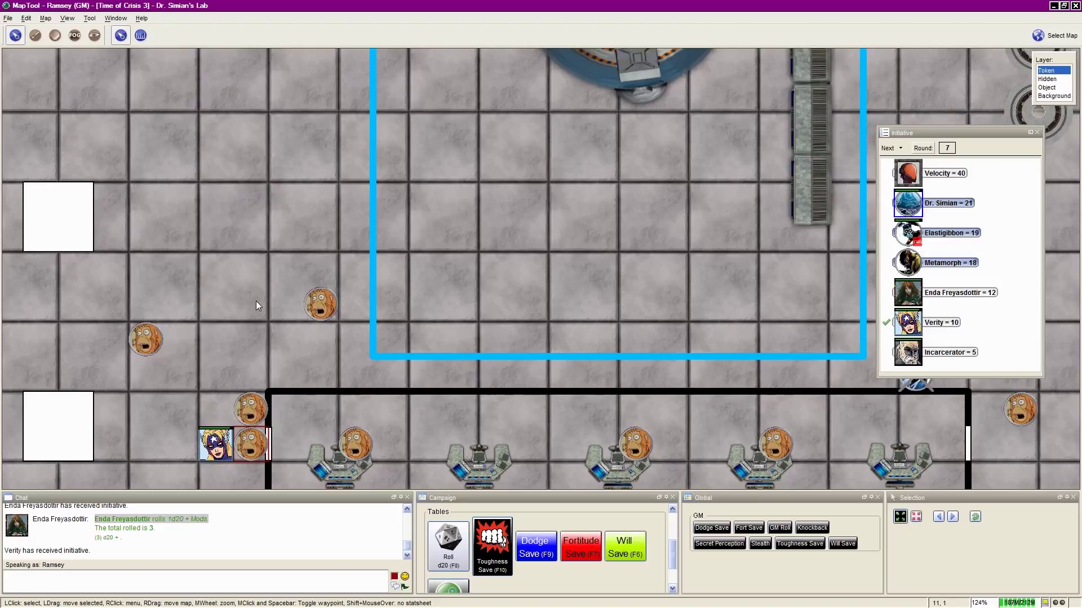
scroll(256, 301, down, 2)
mouse_move(254, 285)
mouse_down()
mouse_move(248, 318)
mouse_move(265, 299)
mouse_up()
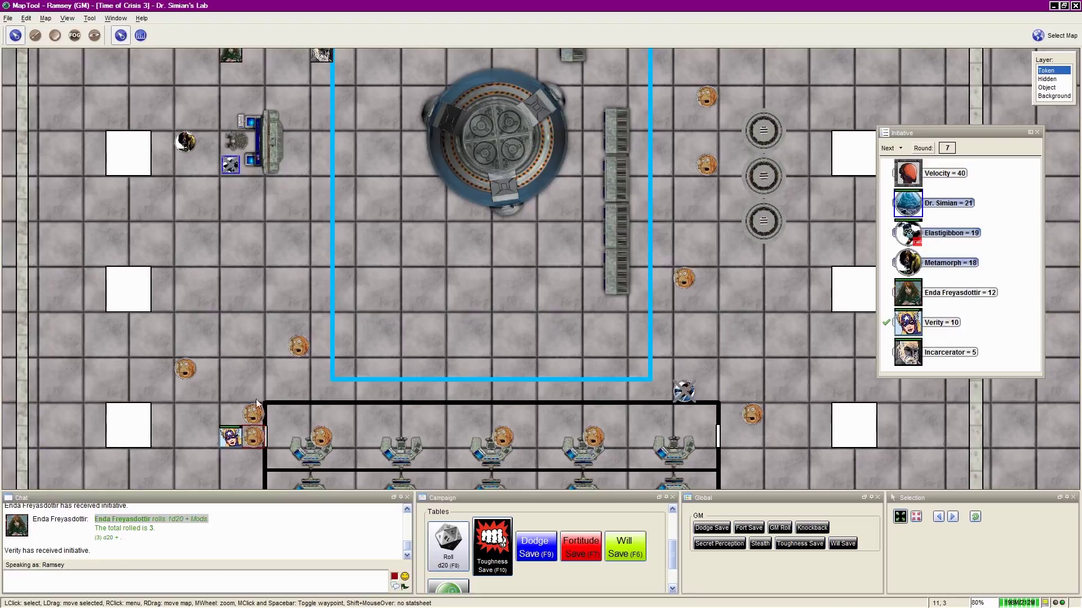
drag(243, 354, 234, 289)
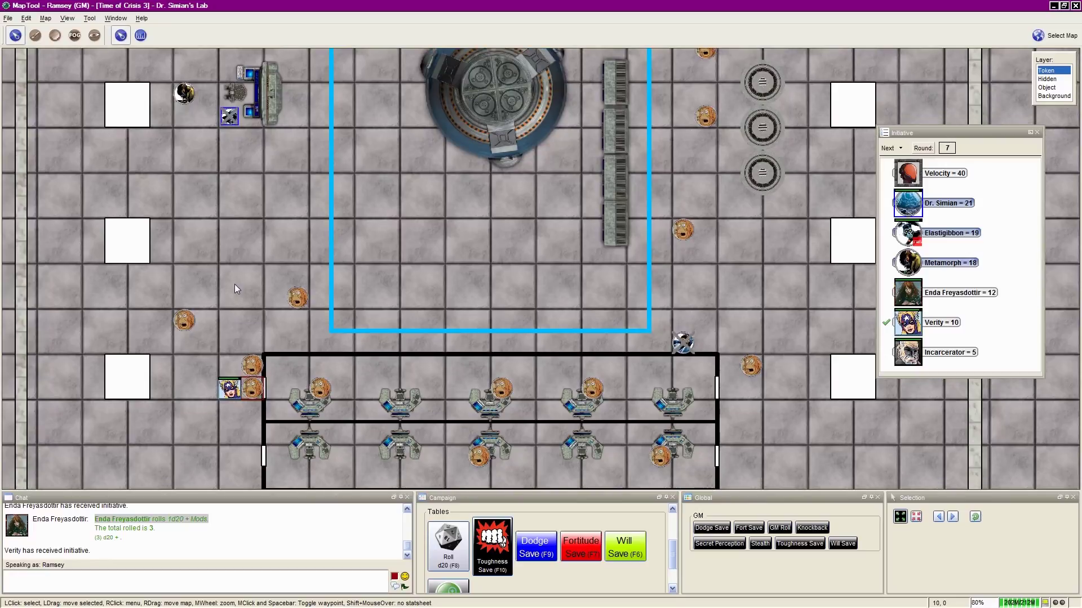
mouse_move(253, 436)
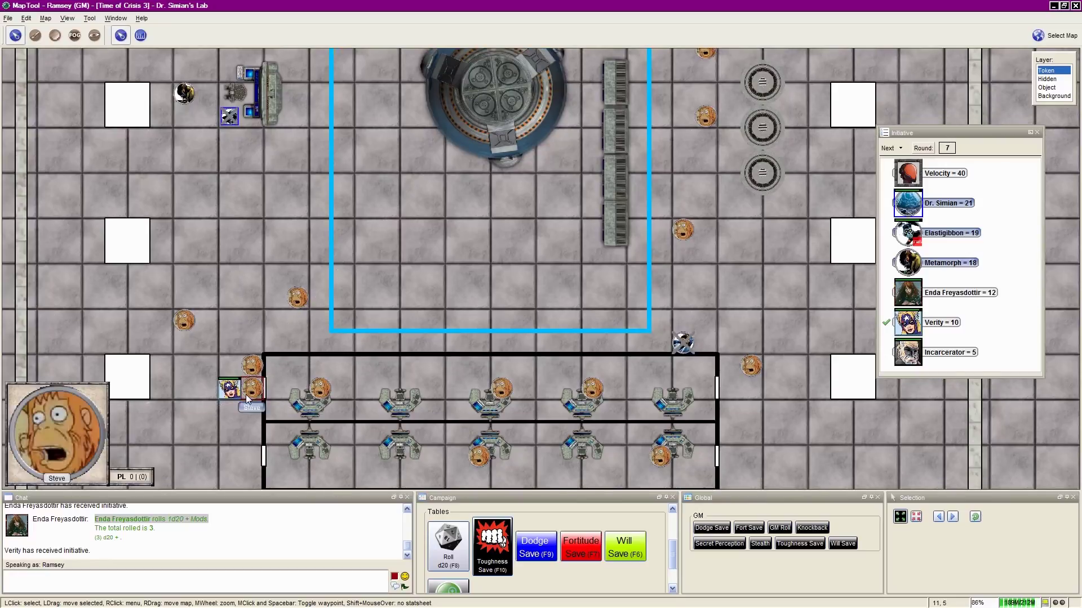
scroll(246, 394, up, 3)
scroll(246, 395, up, 3)
scroll(245, 394, up, 2)
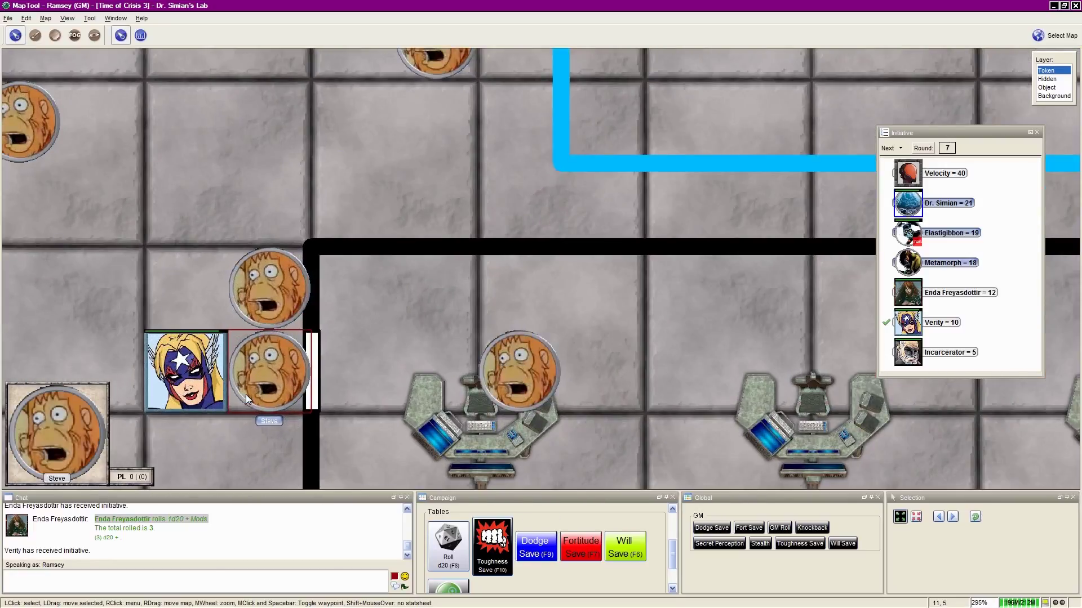
scroll(246, 395, down, 3)
scroll(247, 395, down, 3)
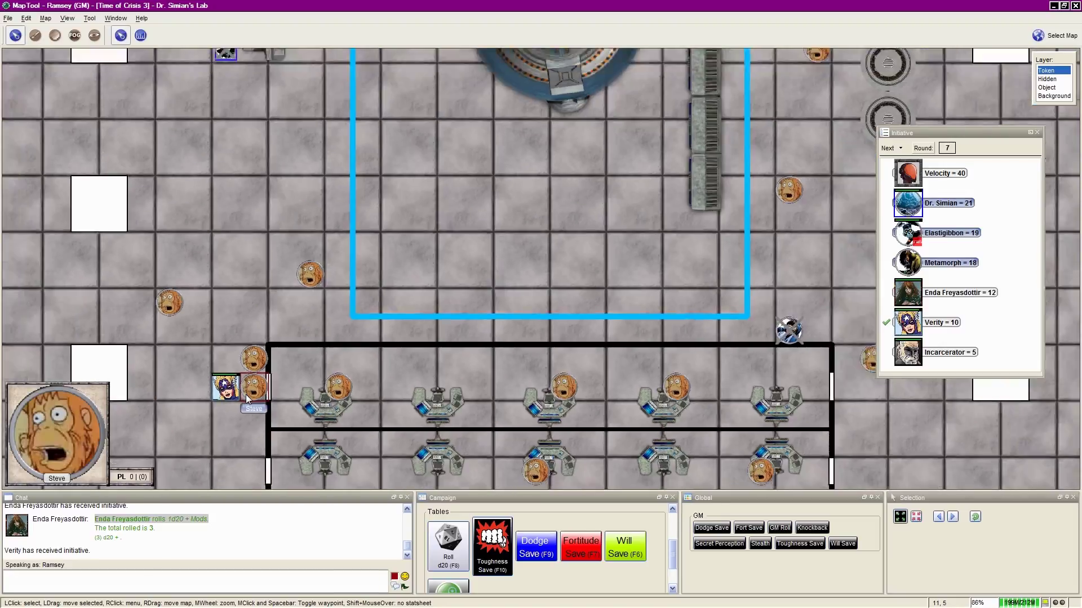
scroll(245, 394, down, 3)
scroll(292, 225, up, 1)
scroll(286, 230, up, 1)
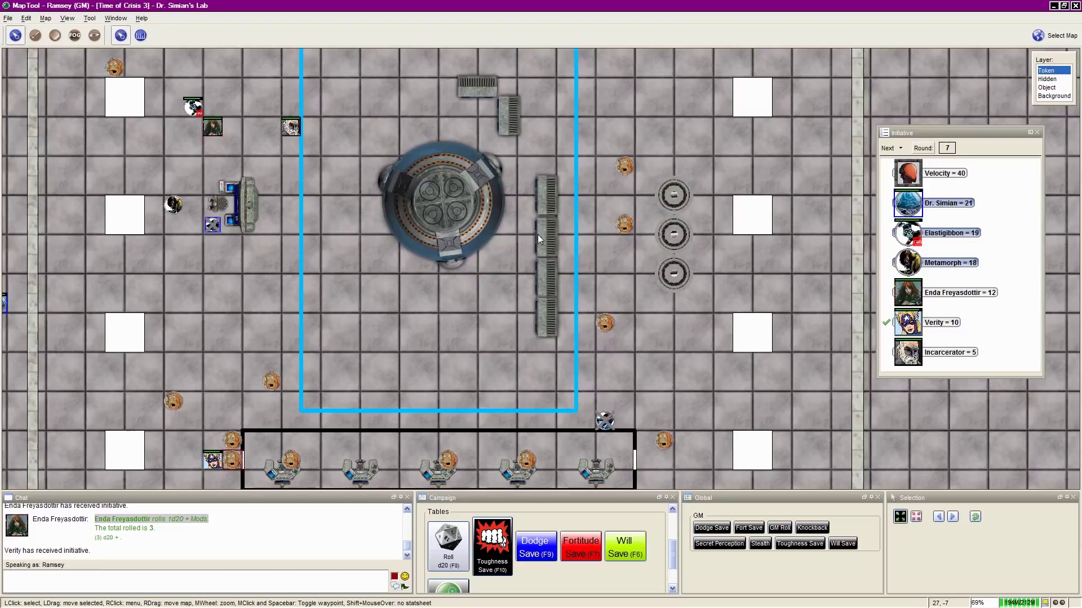
mouse_move(606, 235)
mouse_down()
mouse_move(471, 213)
mouse_move(459, 223)
mouse_move(486, 220)
mouse_up()
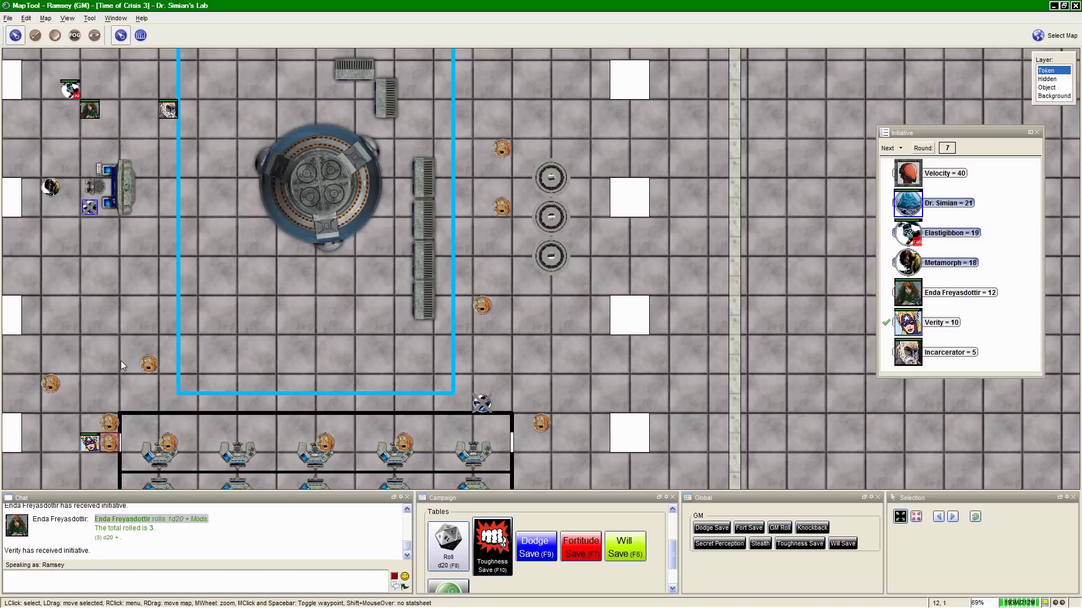
drag(121, 360, 164, 314)
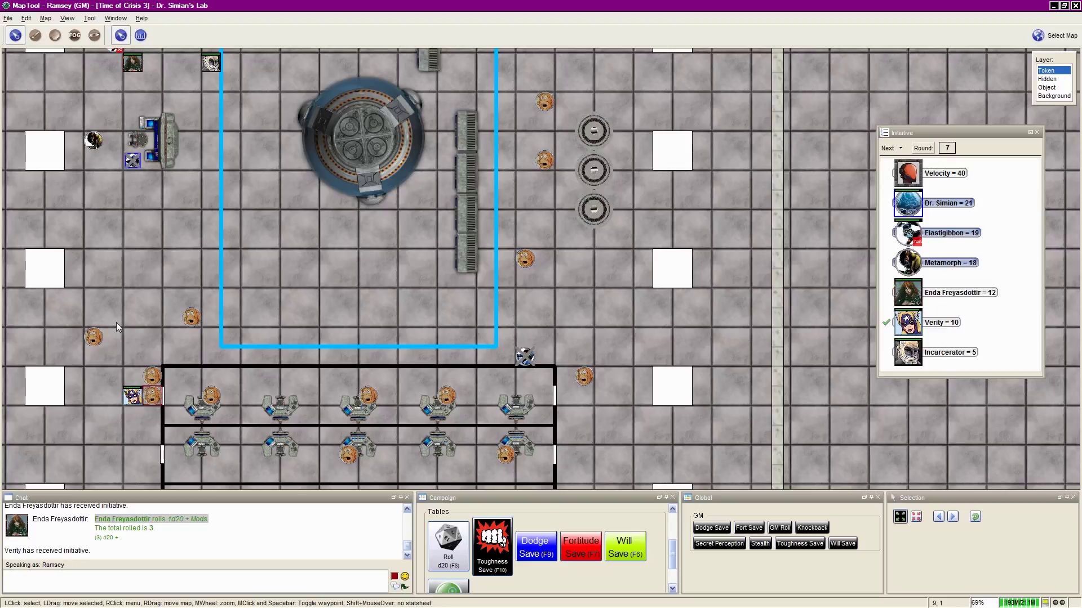
scroll(116, 332, up, 2)
scroll(122, 351, up, 2)
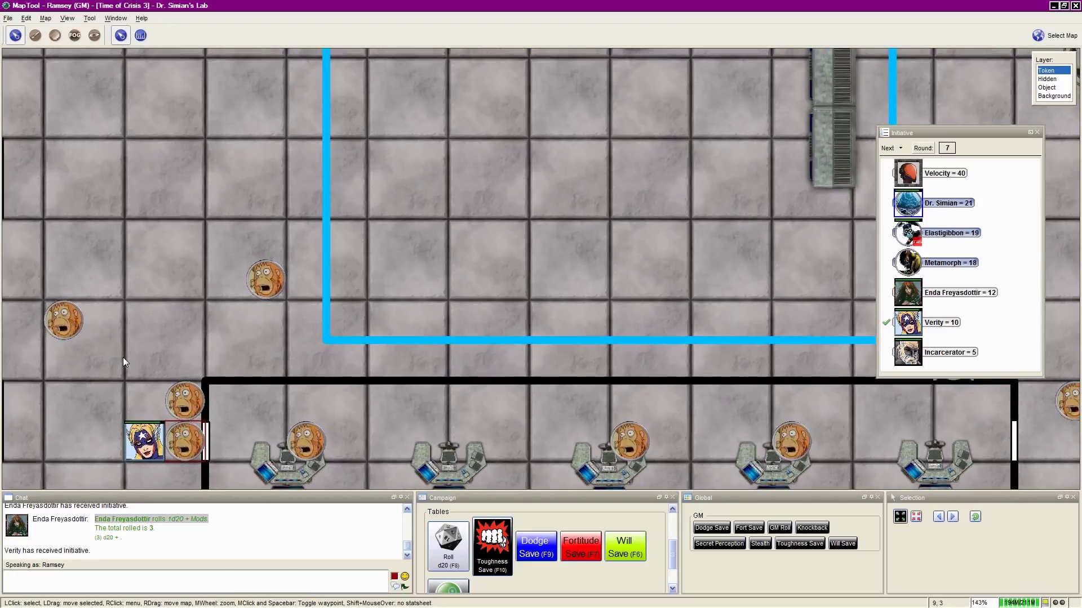
scroll(122, 358, up, 2)
scroll(134, 217, up, 1)
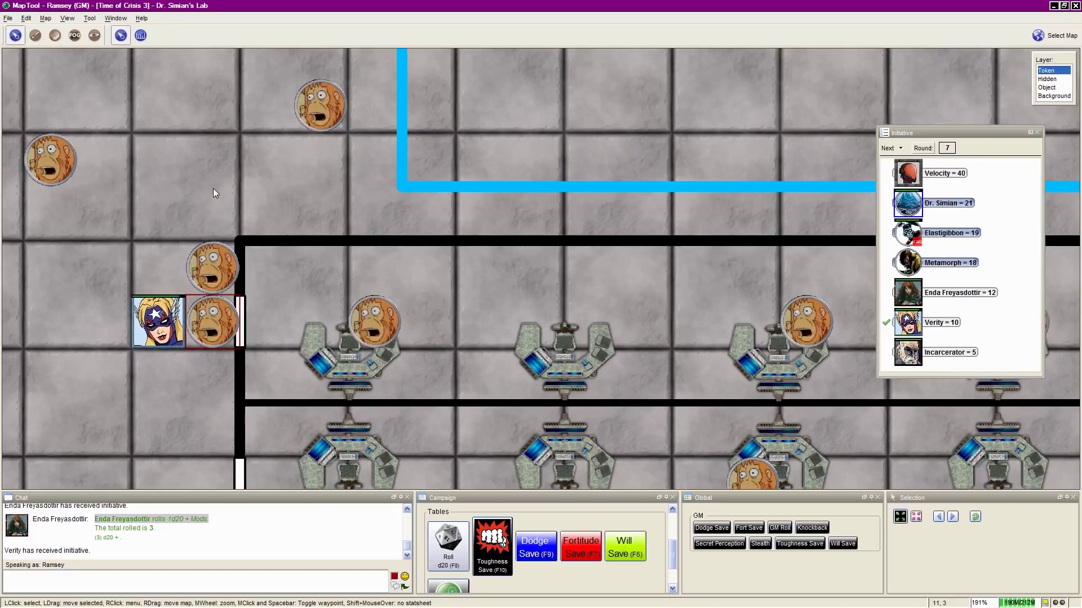
drag(213, 188, 146, 248)
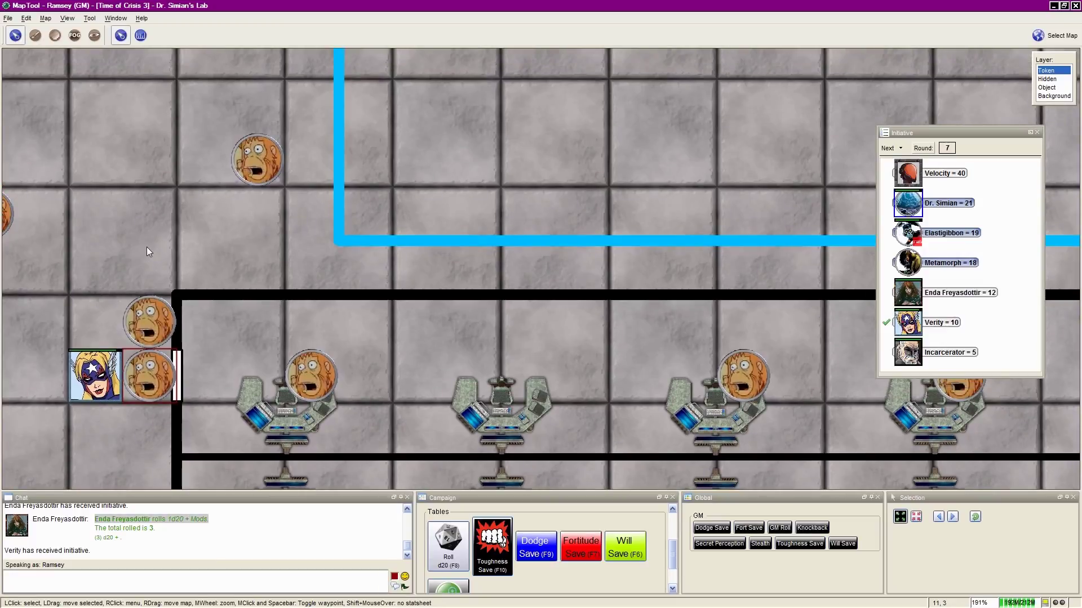
click(148, 321)
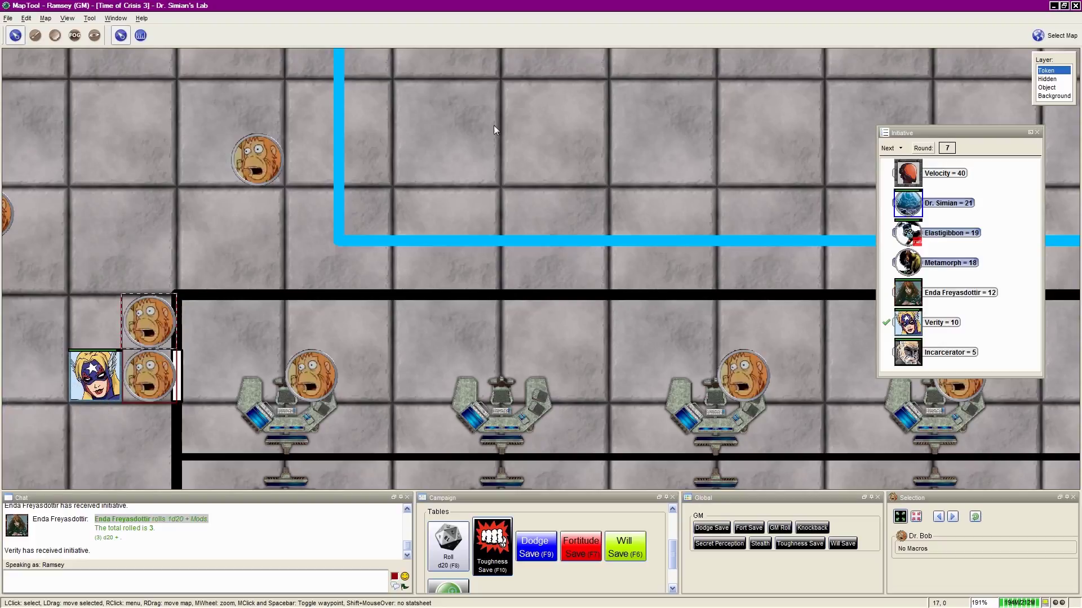
scroll(370, 344, down, 3)
scroll(370, 344, down, 2)
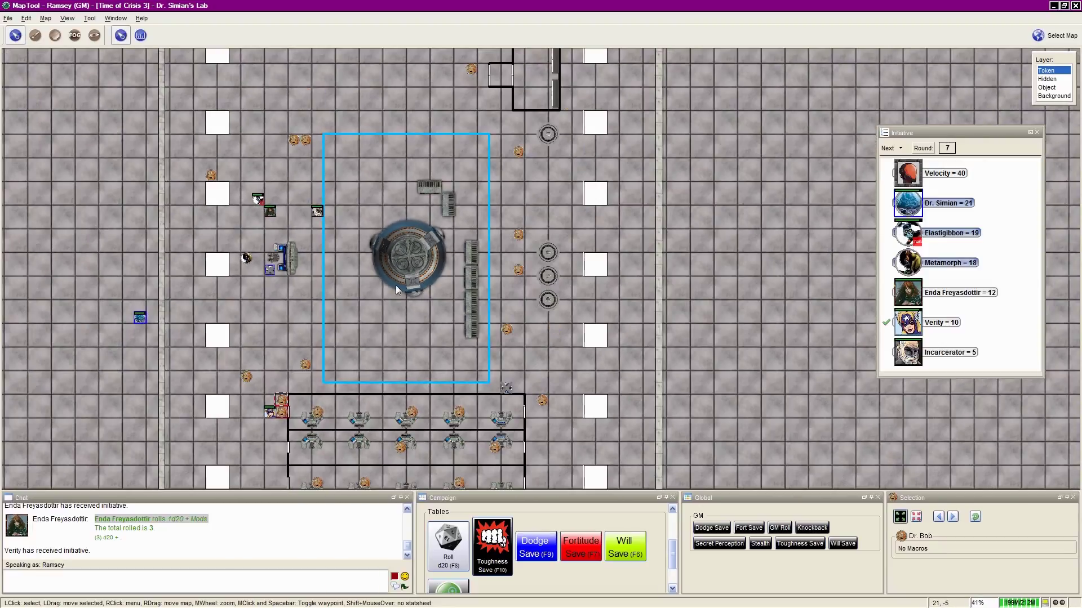
scroll(396, 285, down, 1)
scroll(355, 263, down, 1)
mouse_move(354, 263)
mouse_down()
mouse_move(274, 233)
mouse_move(267, 273)
mouse_up()
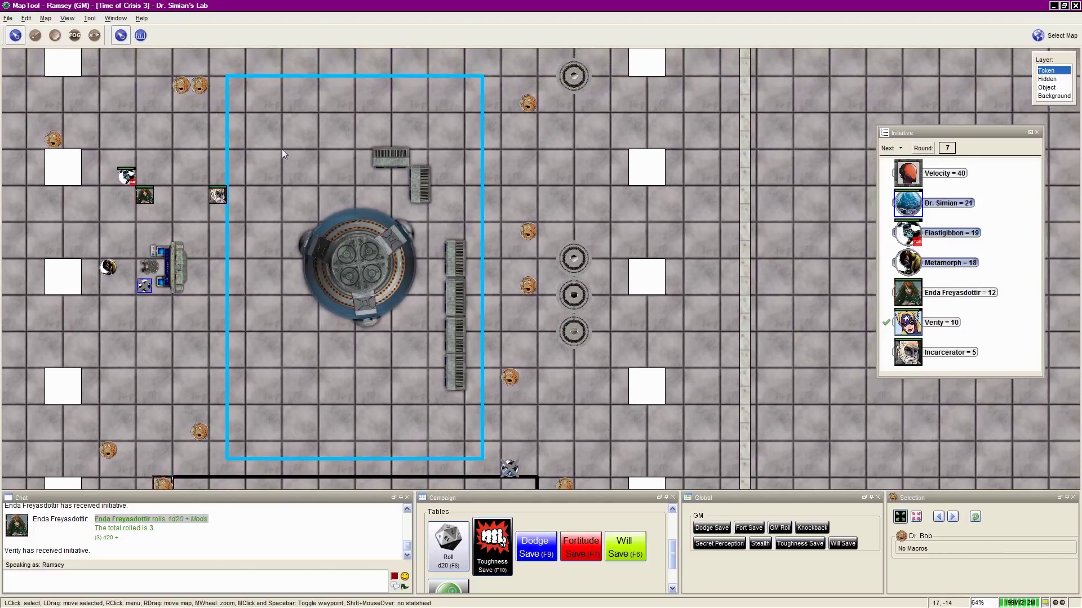
drag(284, 145, 252, 145)
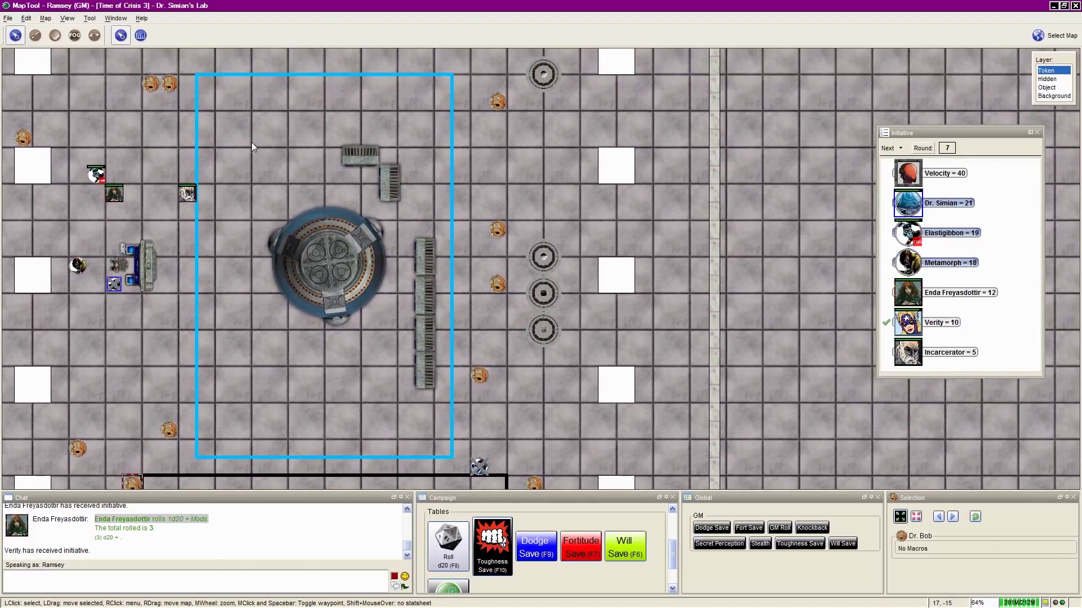
scroll(251, 142, down, 3)
scroll(251, 142, up, 1)
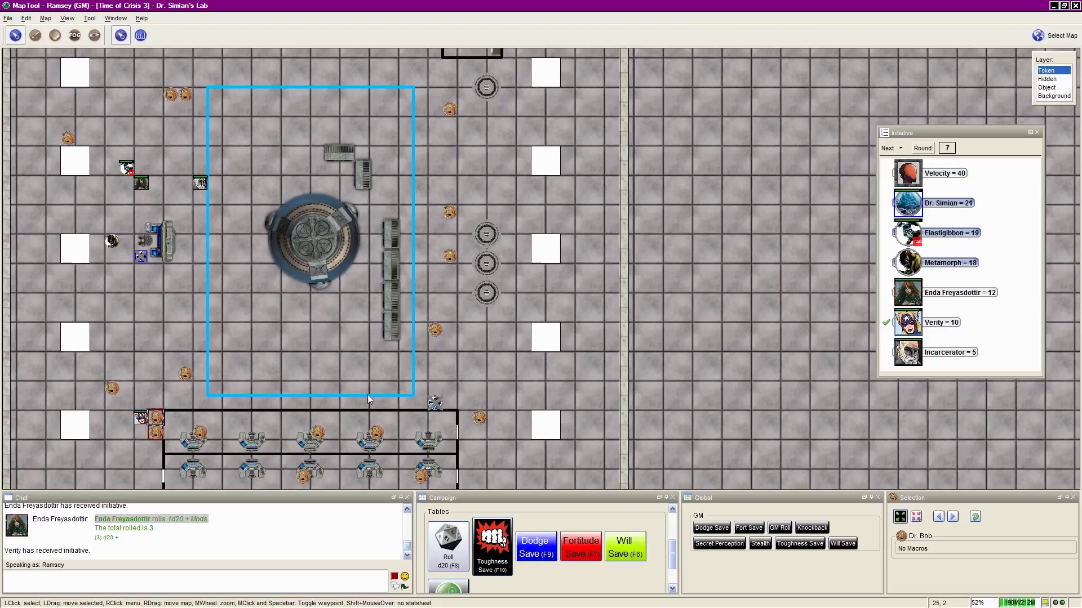
scroll(313, 391, up, 2)
scroll(273, 334, up, 1)
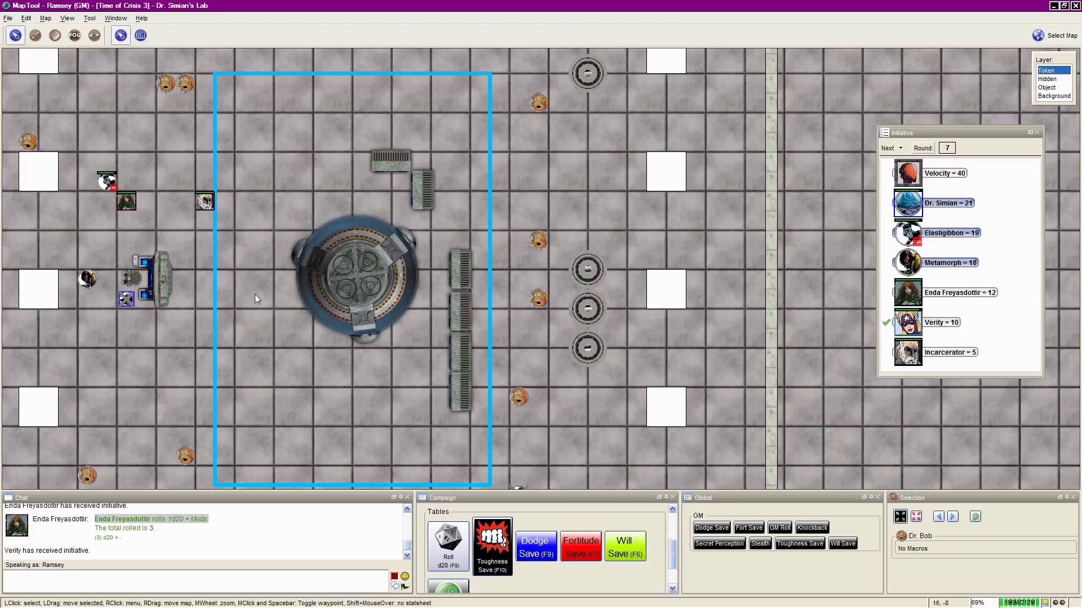
drag(255, 294, 332, 140)
mouse_move(194, 339)
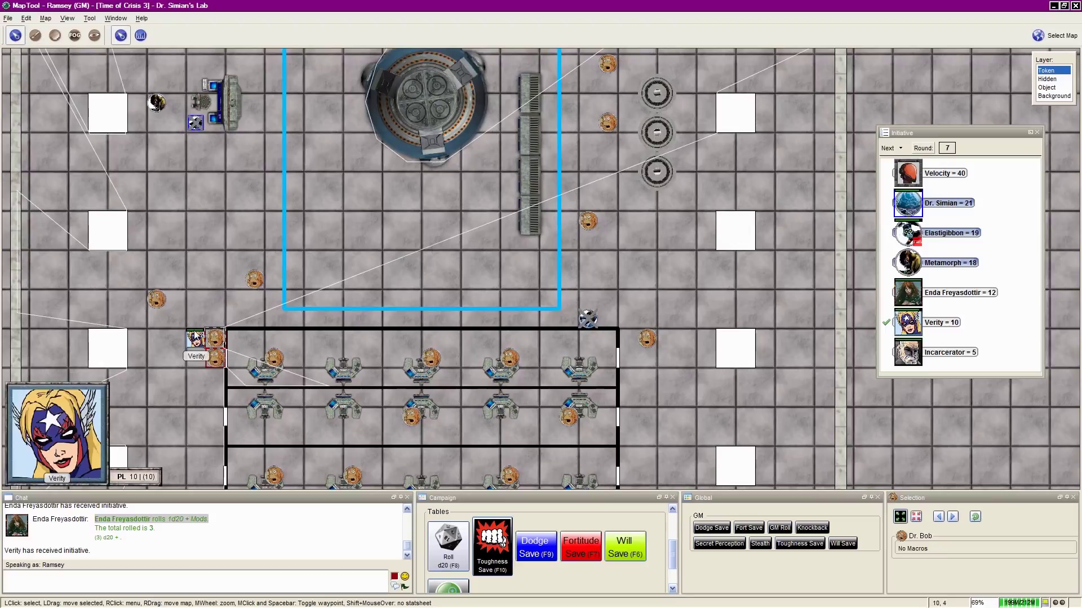
scroll(196, 304, up, 2)
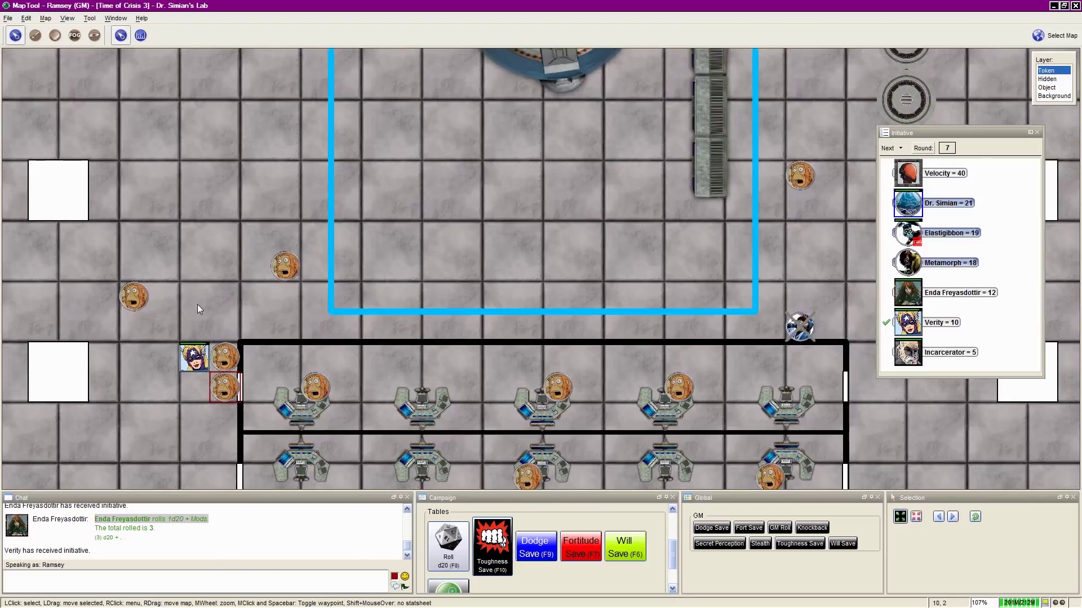
mouse_move(197, 304)
mouse_down()
mouse_move(243, 320)
mouse_move(236, 338)
mouse_up()
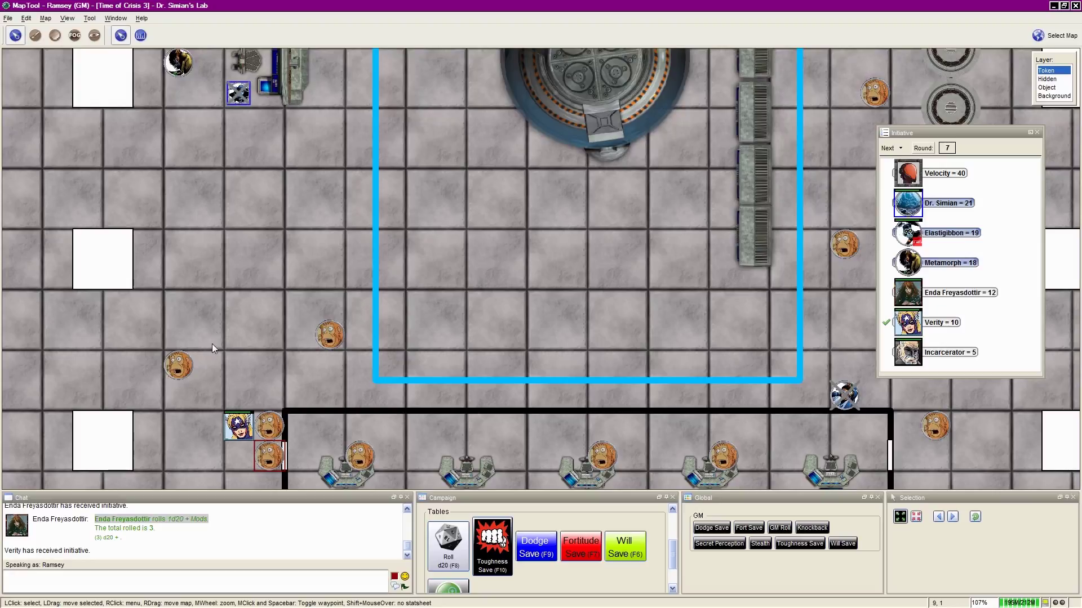
drag(212, 344, 163, 230)
click(191, 314)
mouse_move(222, 315)
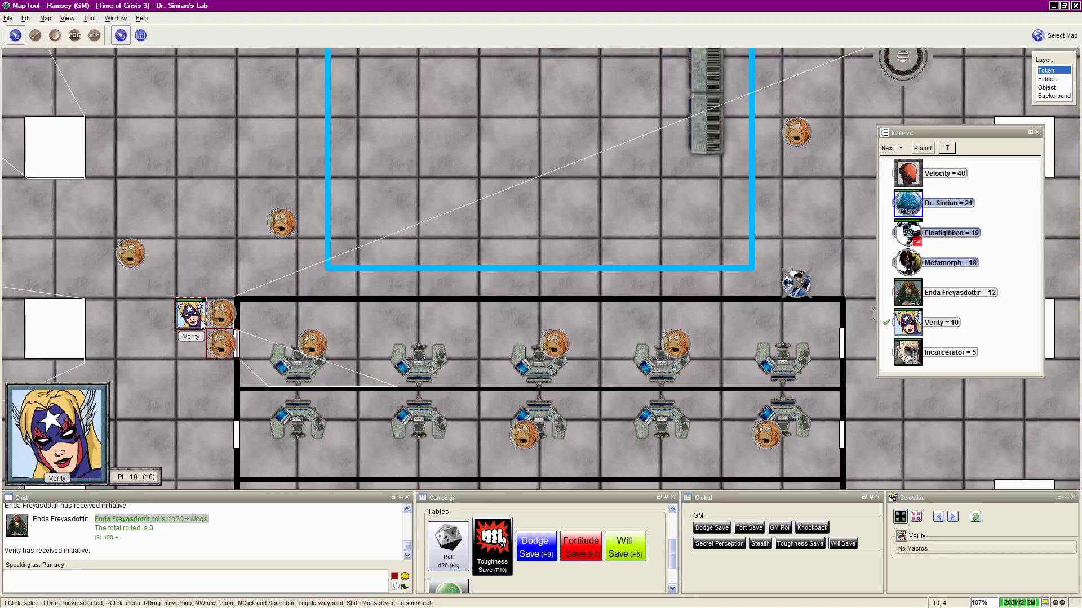
click(165, 267)
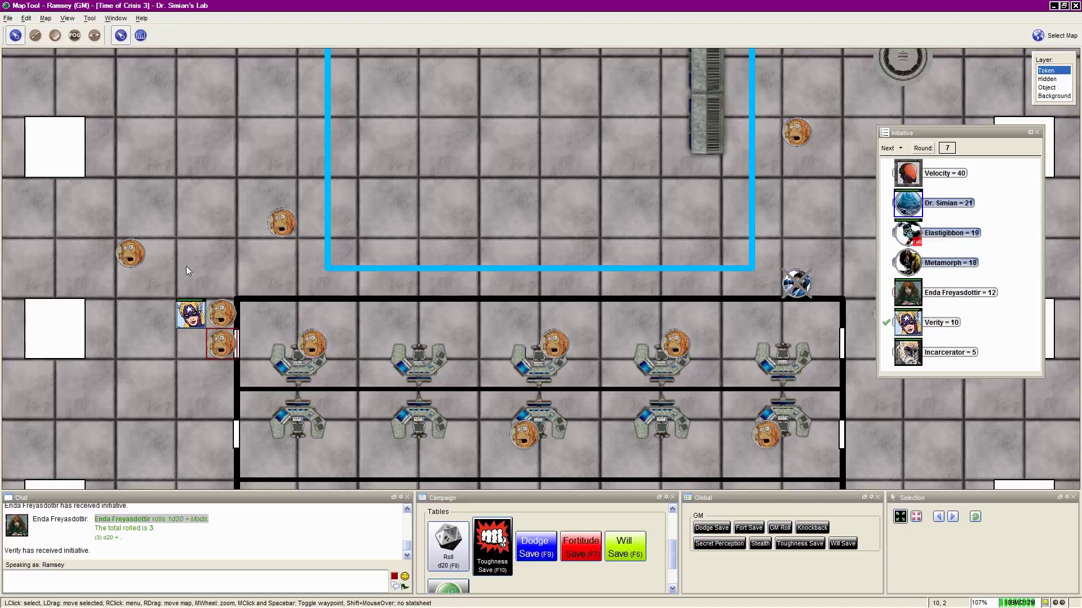
drag(233, 222, 183, 271)
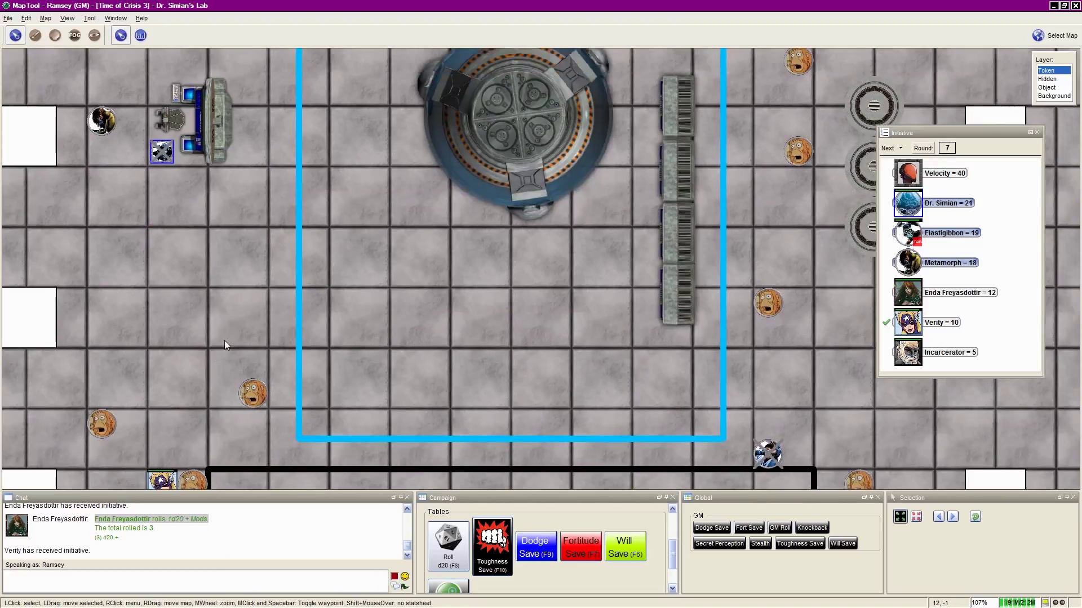
scroll(183, 271, down, 4)
scroll(280, 267, down, 3)
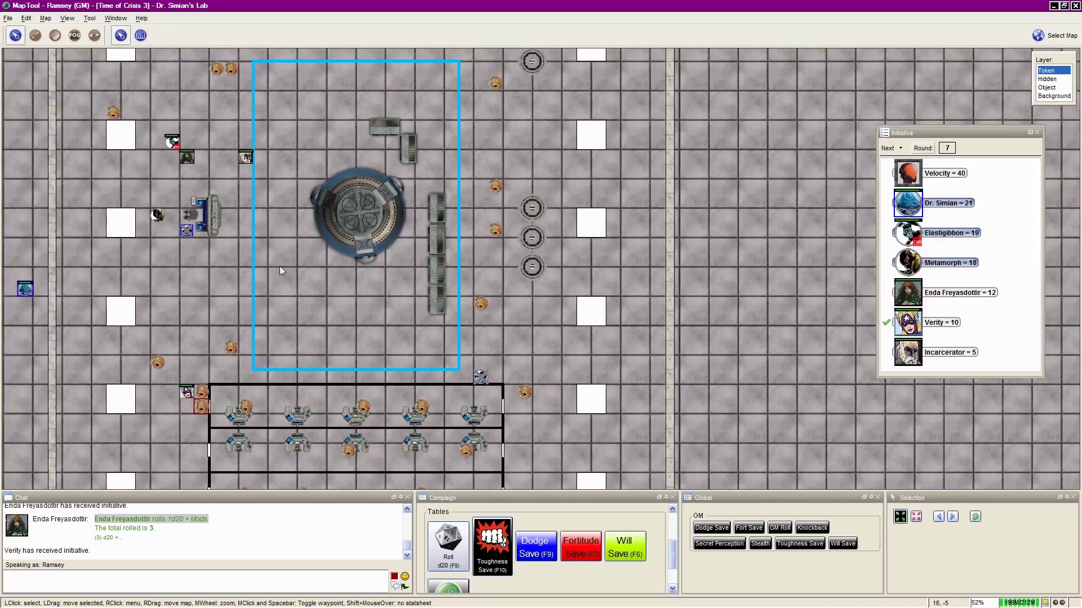
mouse_move(243, 391)
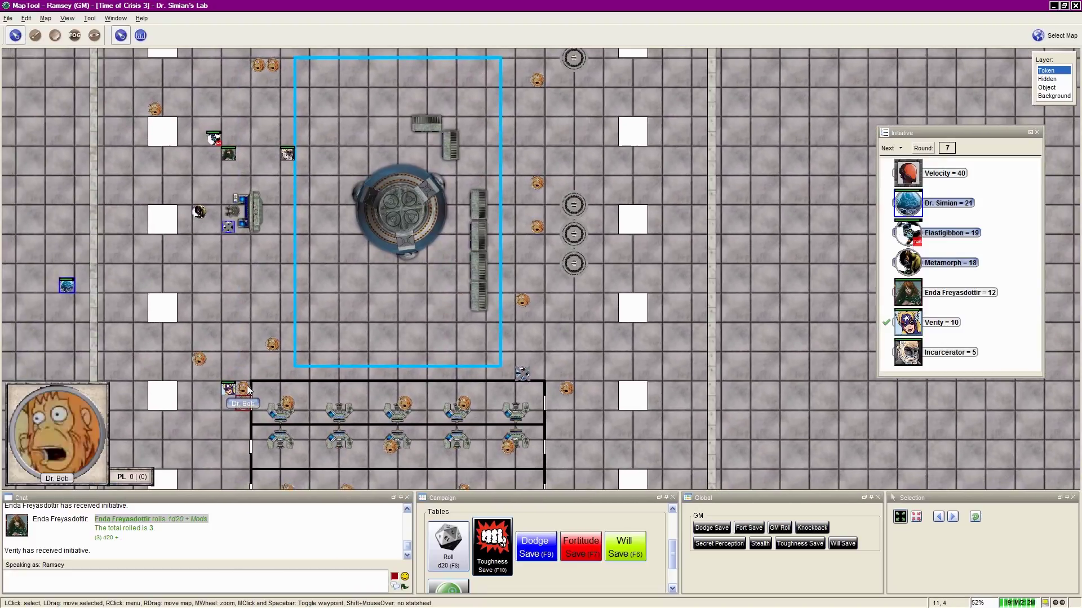
scroll(300, 285, up, 2)
scroll(300, 284, up, 1)
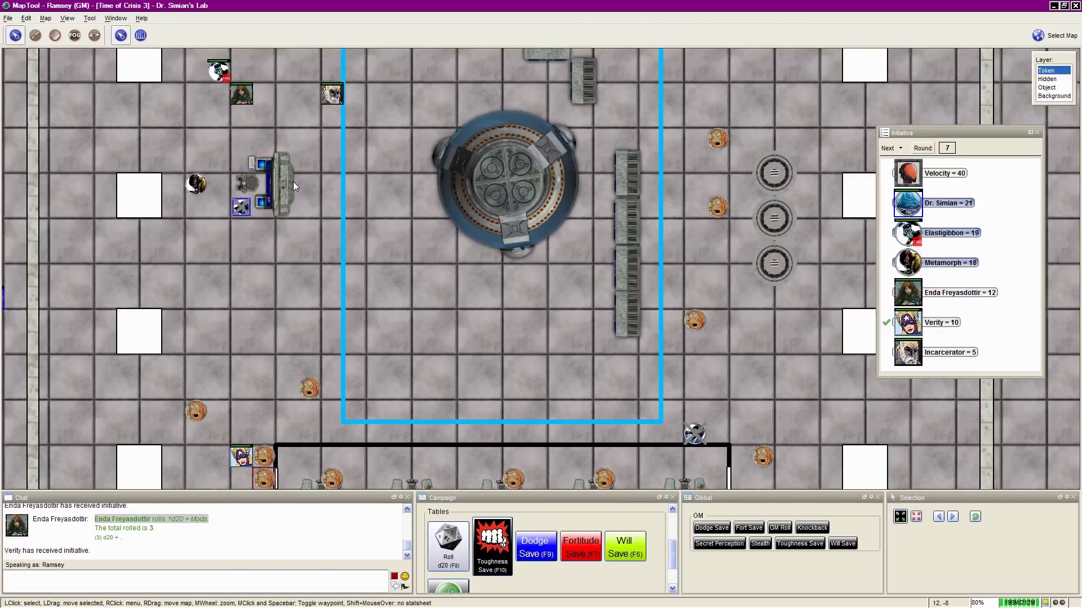
Show the GM pointer on the console twice, then pan the view upward as Verity moves.
key(space)
key(space)
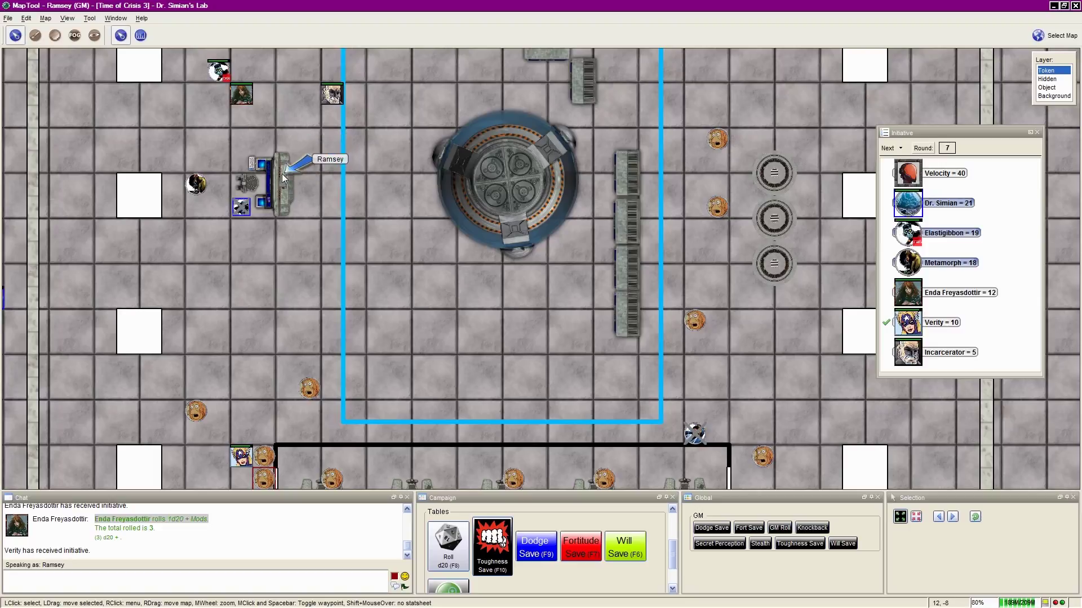
drag(291, 241, 301, 163)
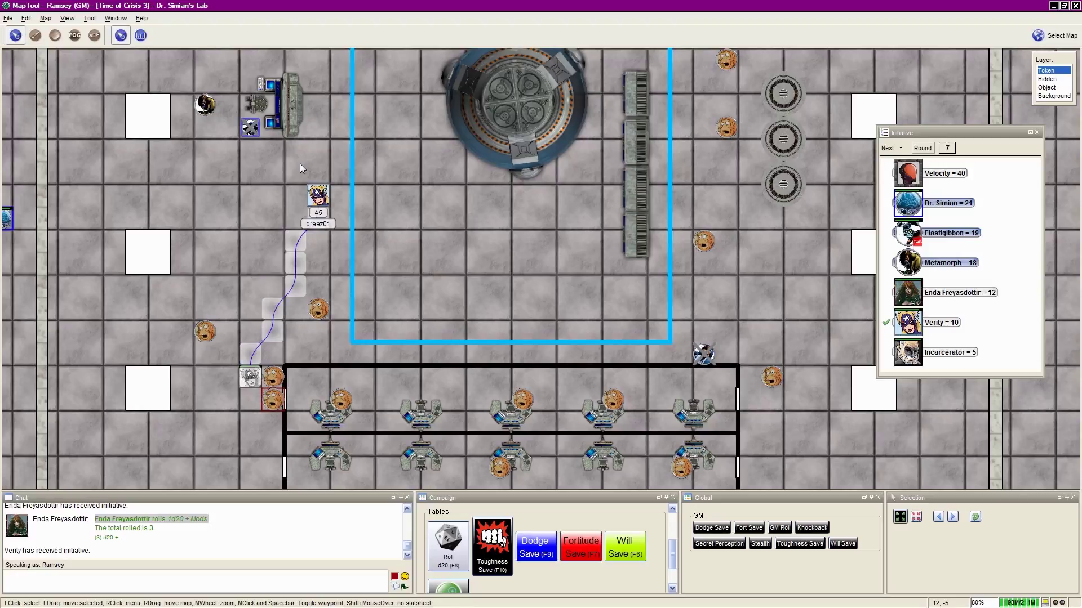
Pan to the console area and select Verity's token beside the control desk.
right_click(299, 163)
drag(322, 160, 400, 341)
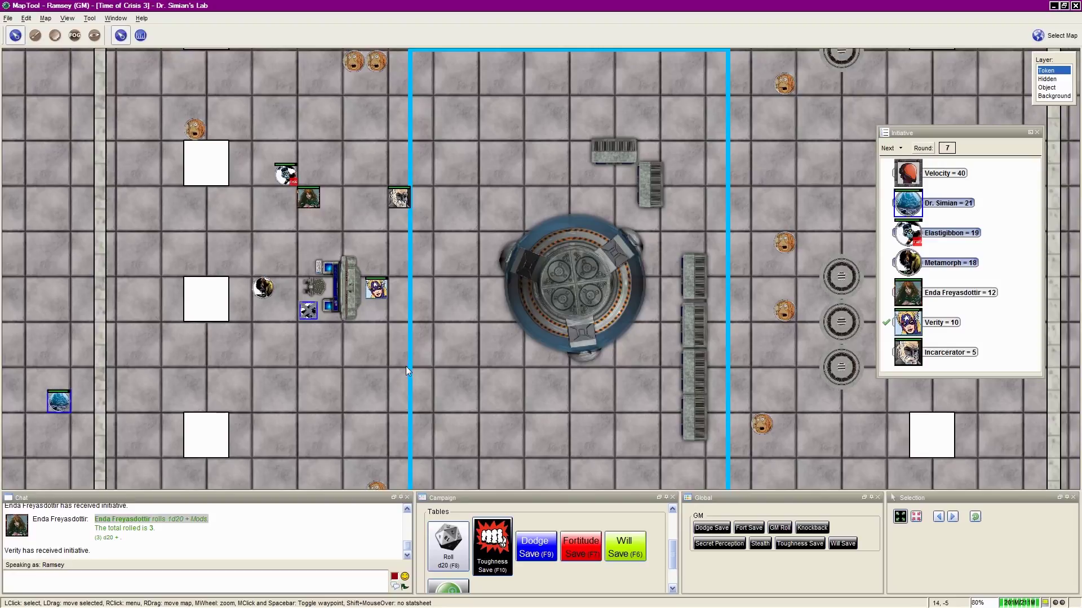
scroll(406, 366, down, 1)
scroll(440, 275, up, 2)
scroll(406, 229, up, 2)
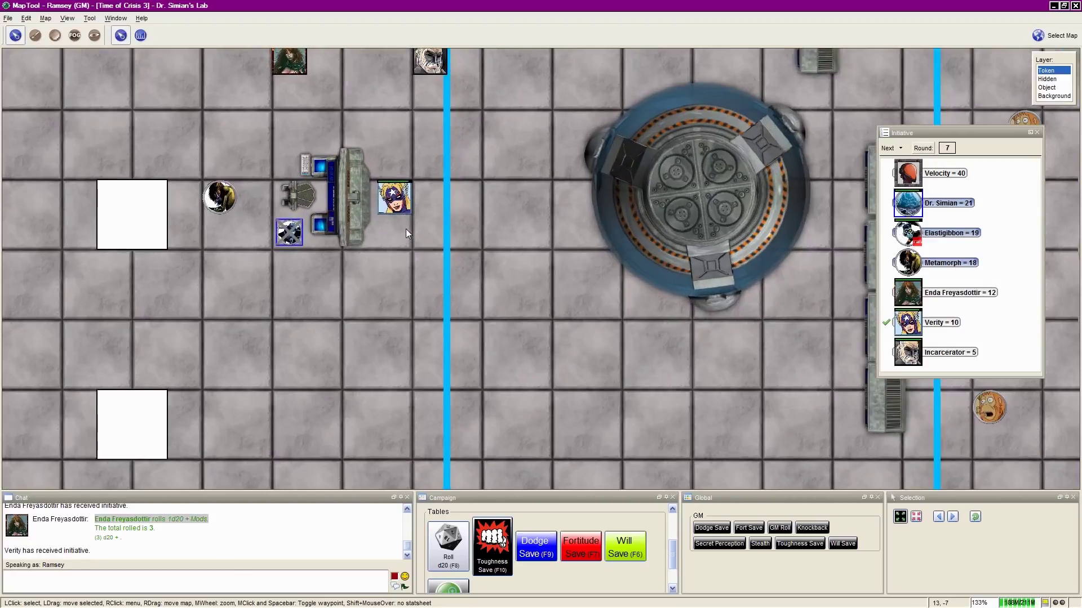
scroll(406, 228, up, 2)
click(404, 246)
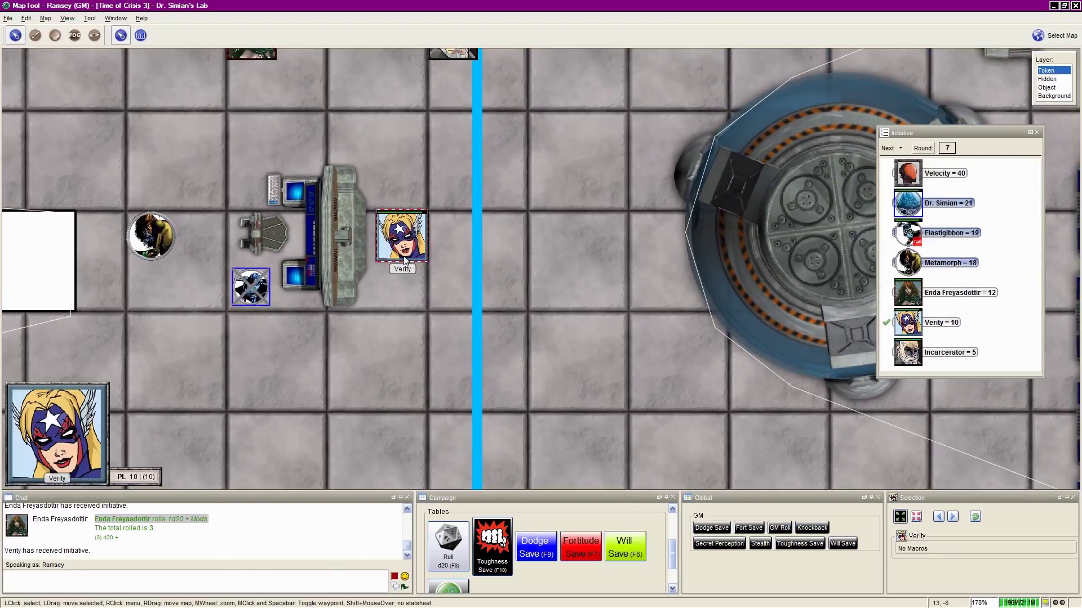